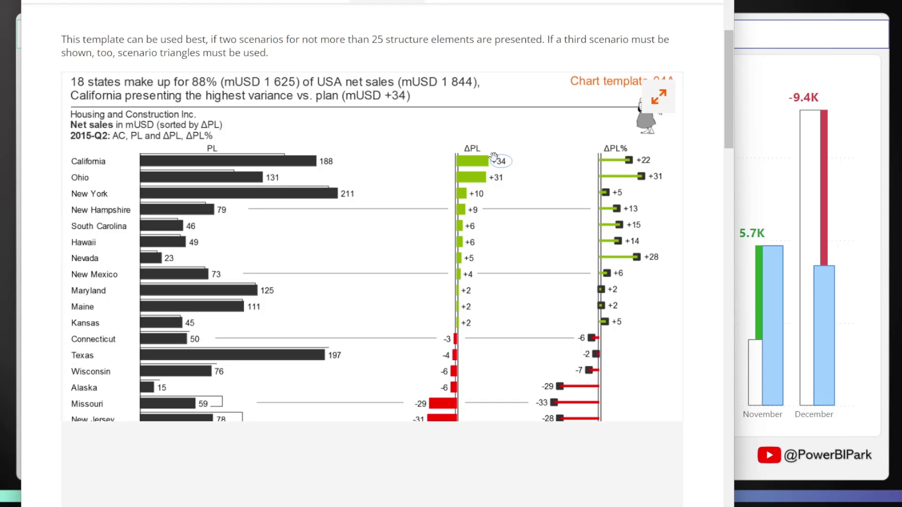
- Show the finished IBCS report, then switch back to the LinkedIn column, bar and ribbon enhancements article
click(883, 216)
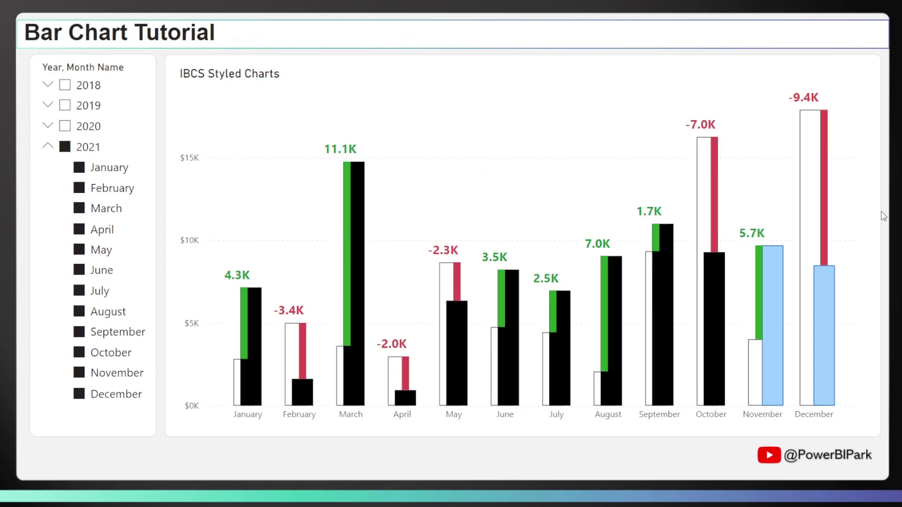
key(alt+Tab)
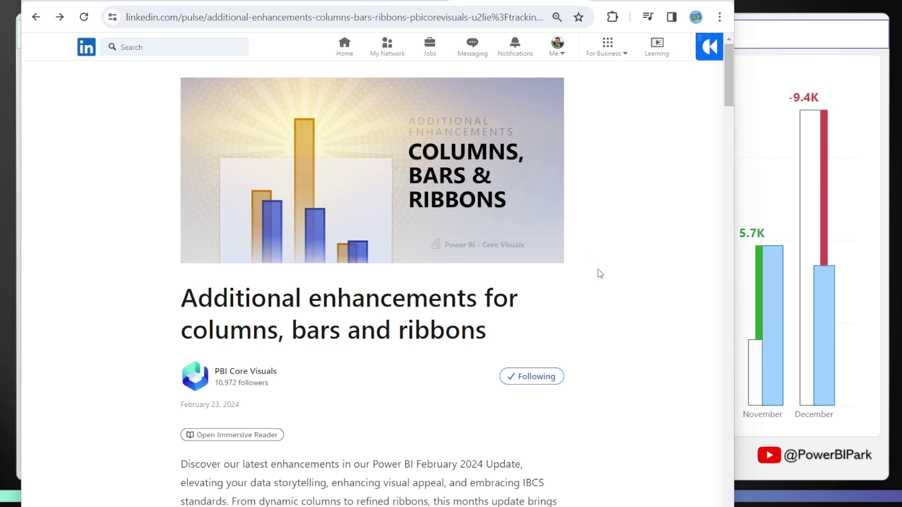
- Scroll the enhancements article down to Feature overview and return to the IBCS styled report window
scroll(600, 274, down, 1)
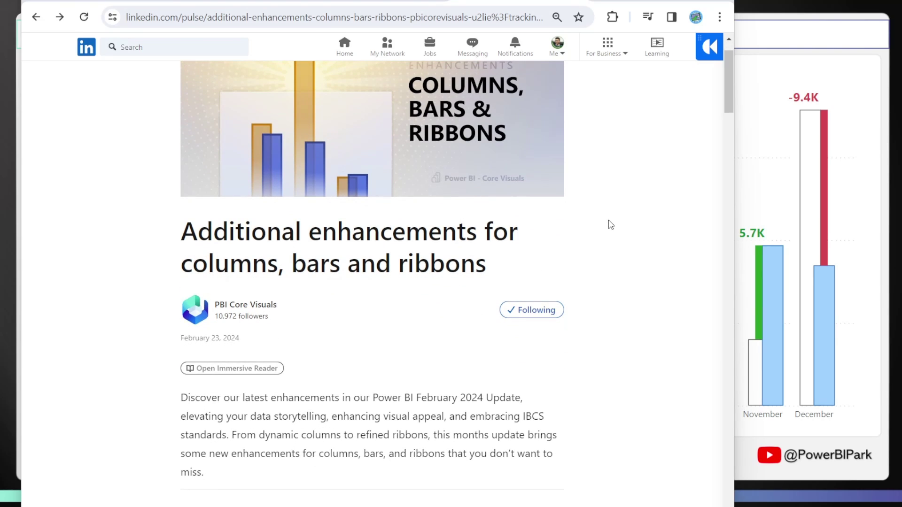
scroll(610, 225, down, 7)
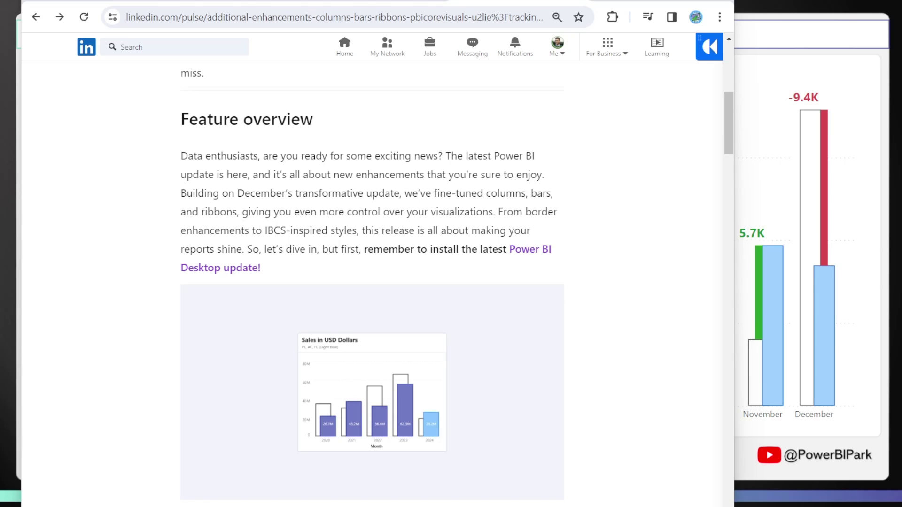
click(807, 185)
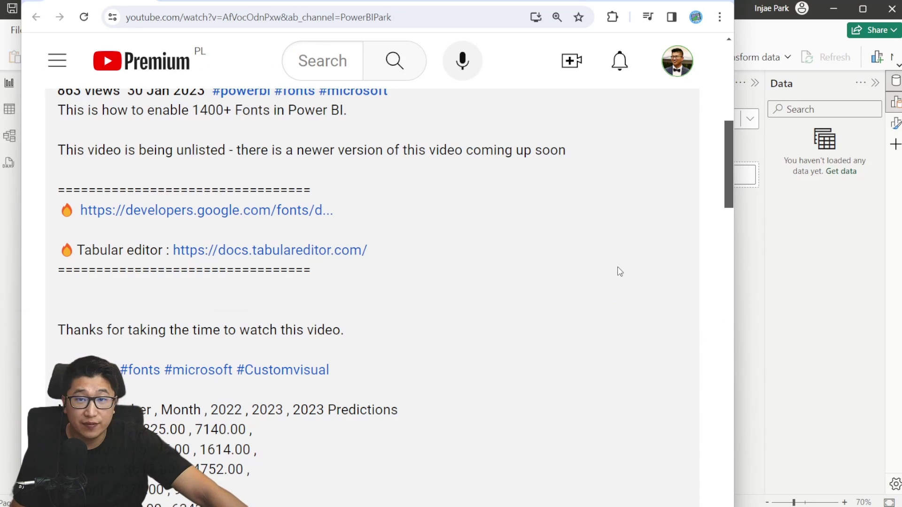
- Copy the Month Number to December sample rows from the YouTube description and switch to the blank Power BI report
scroll(623, 248, down, 3)
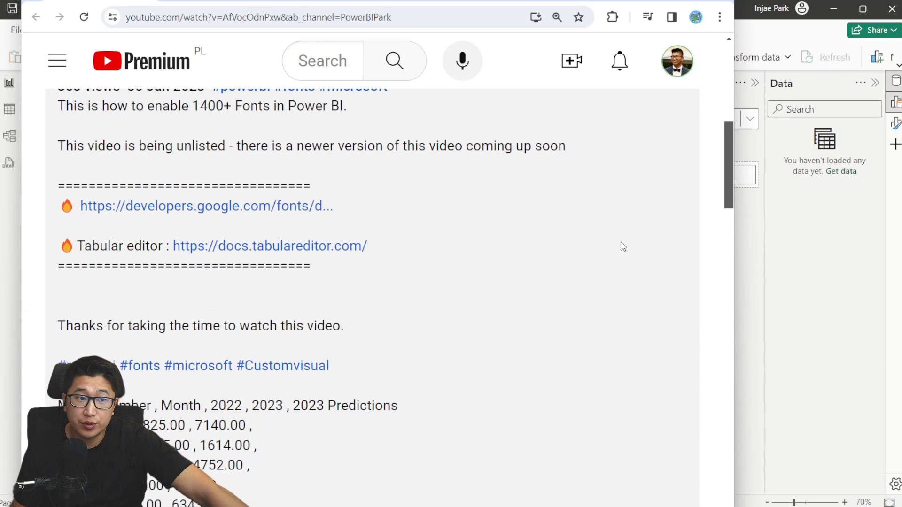
scroll(544, 162, down, 3)
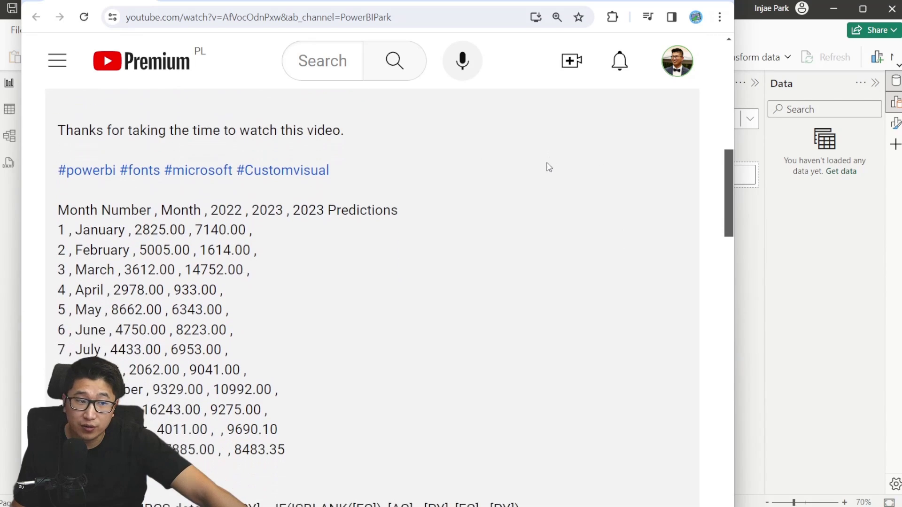
scroll(357, 350, down, 1)
drag(318, 384, 55, 142)
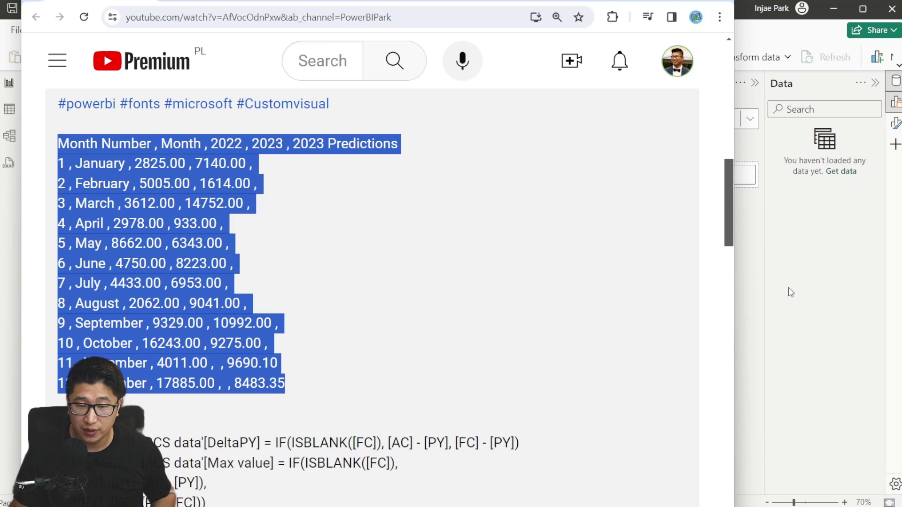
click(808, 284)
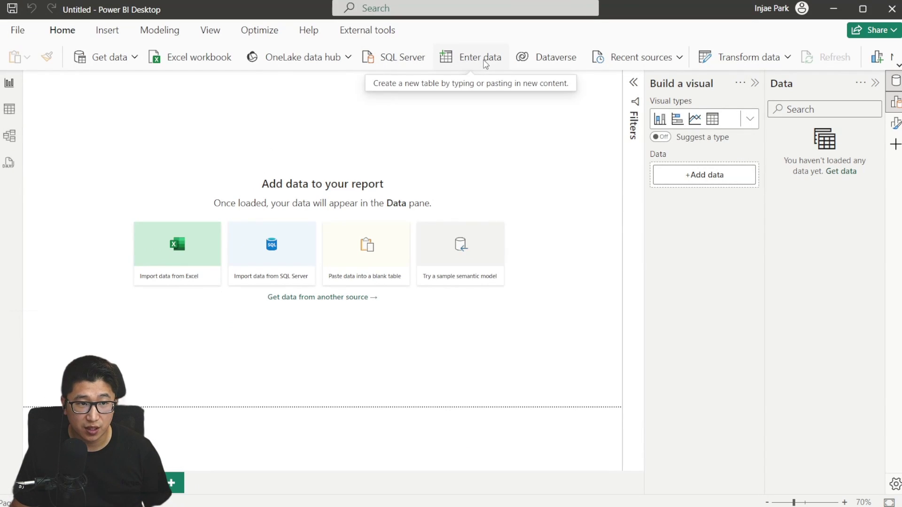
- Paste the month data into a new Enter data table named 'IBCS Data' and open it in Power Query
click(480, 62)
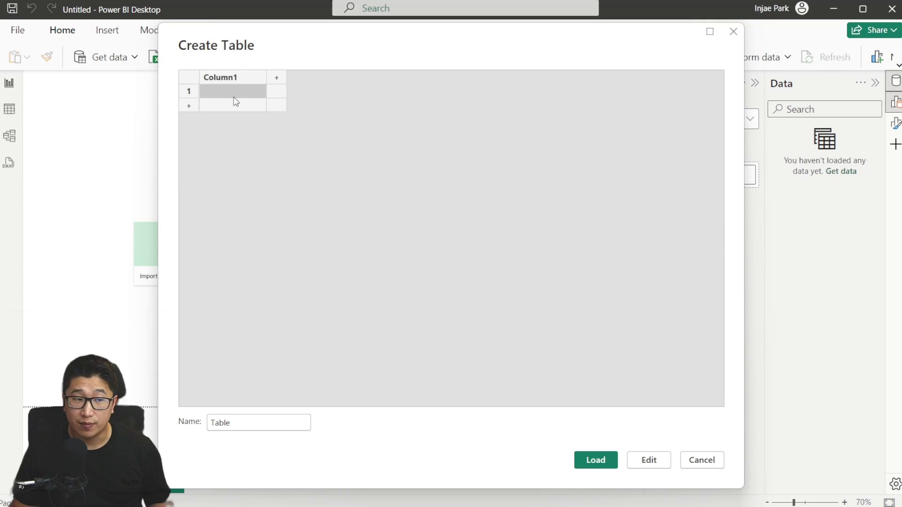
click(234, 108)
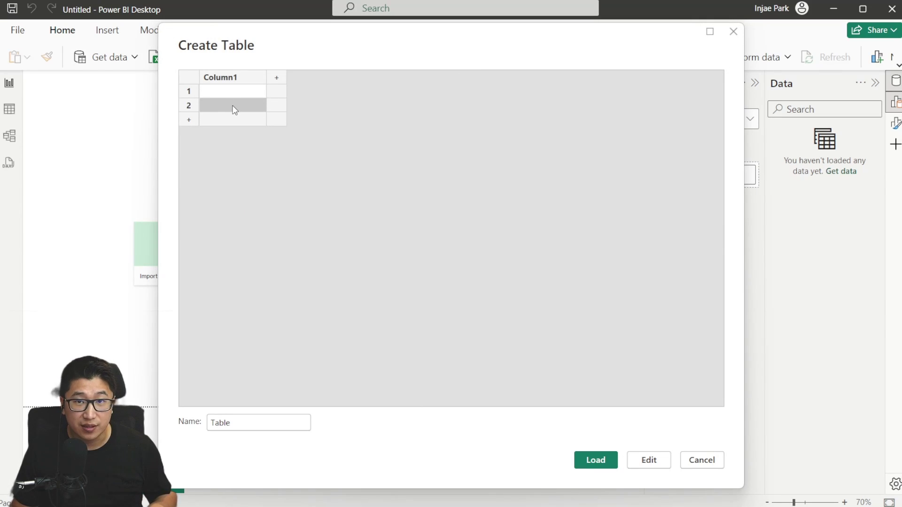
key(ctrl+v)
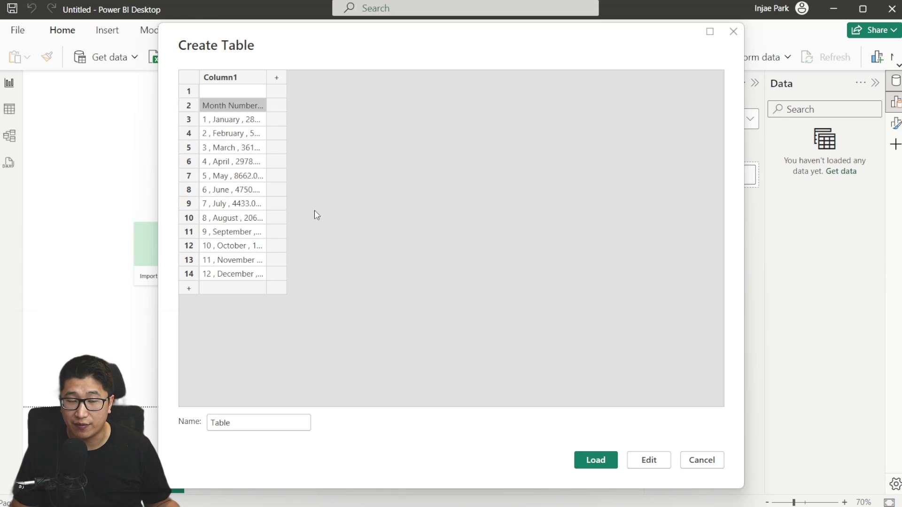
double_click(245, 420)
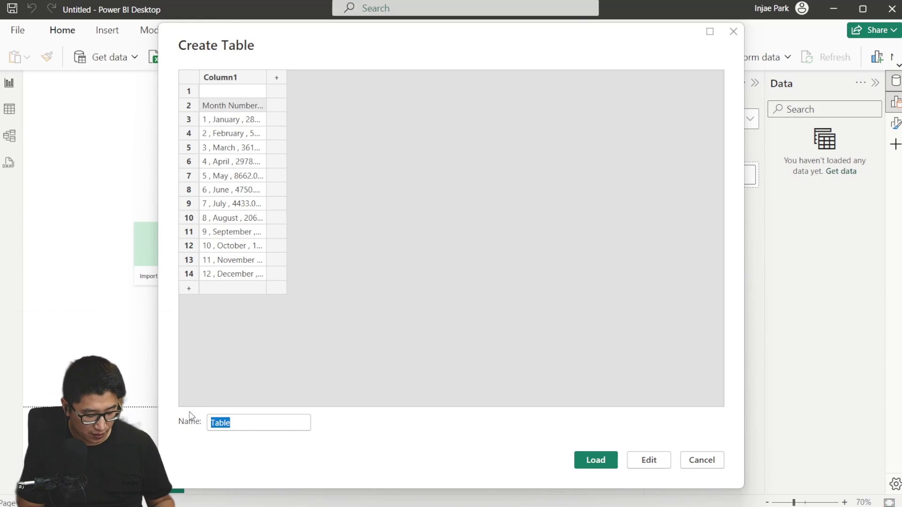
key(BackSpace)
text(IBCS Data)
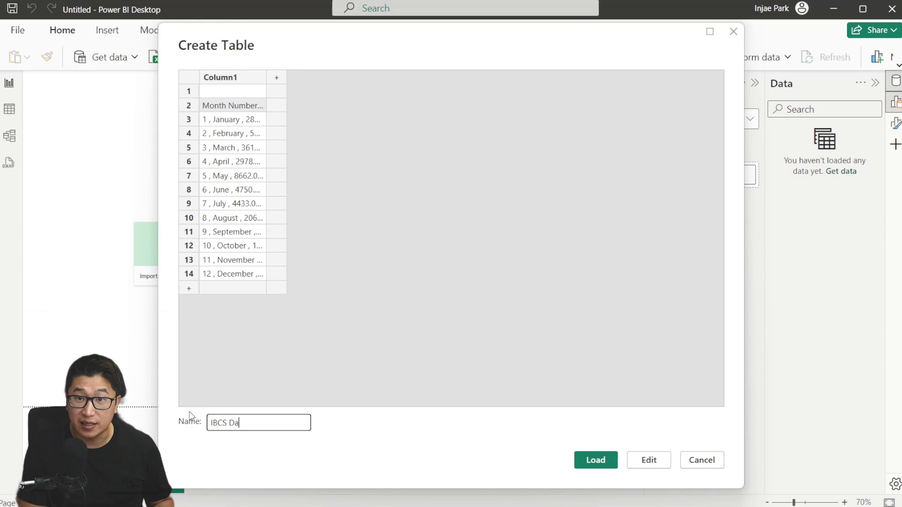
click(653, 464)
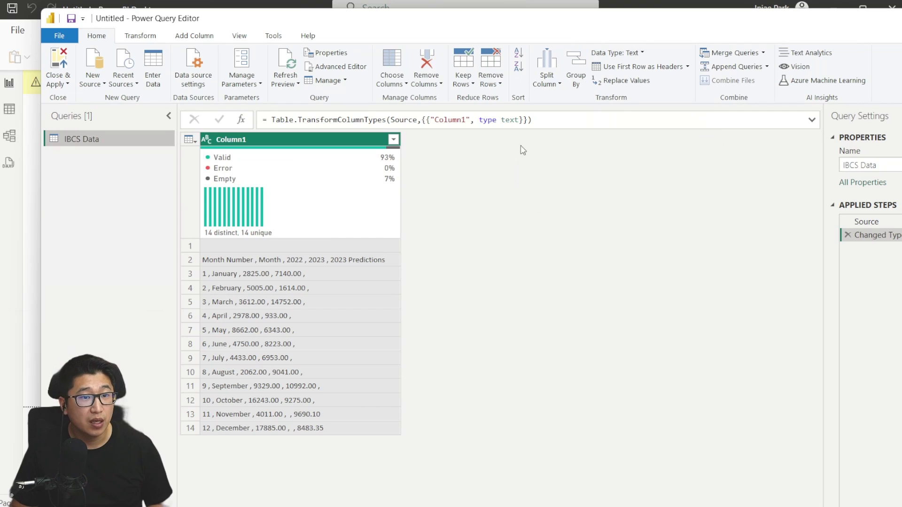
- Split the pasted text column by Comma at each occurrence
click(553, 89)
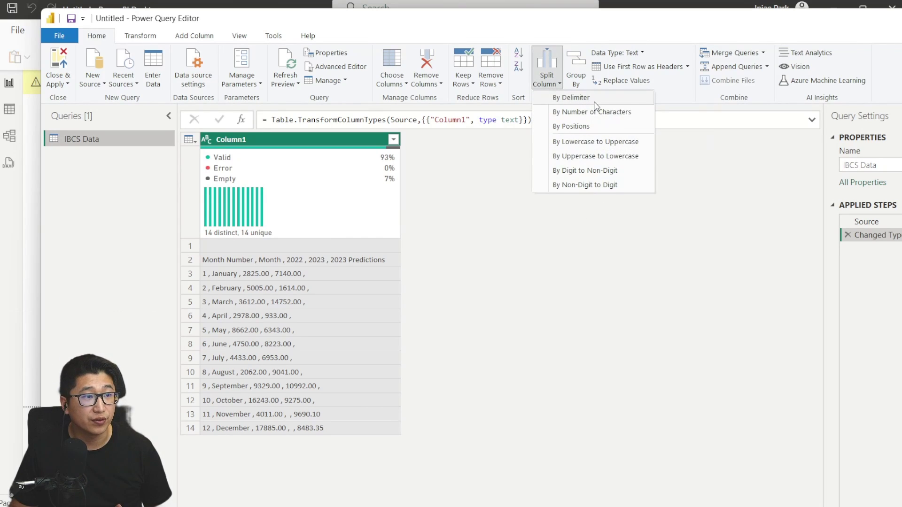
click(638, 98)
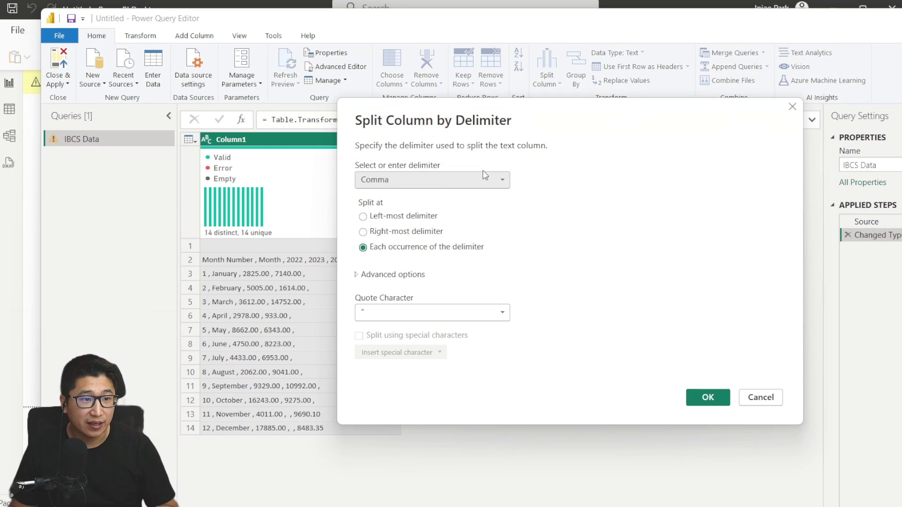
click(496, 181)
click(426, 208)
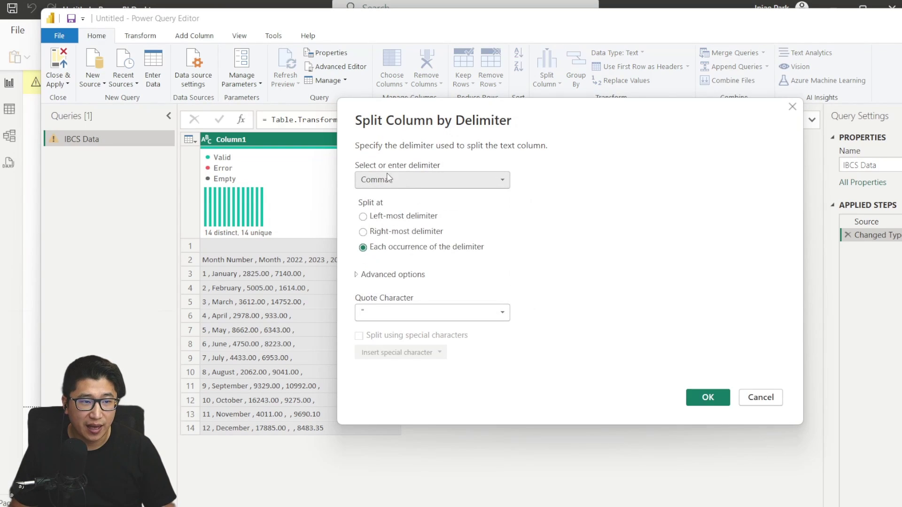
click(719, 399)
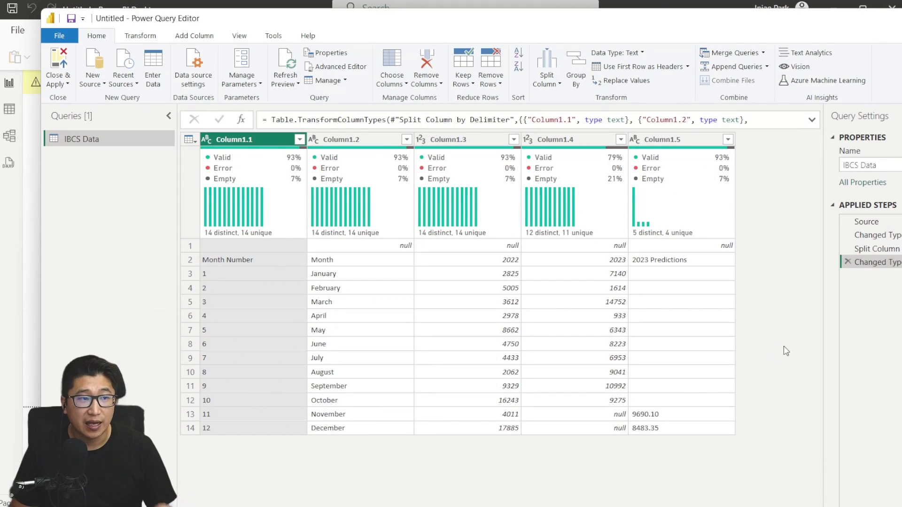
- Use First Row as Headers twice so the Month Number row becomes the column headers
click(149, 41)
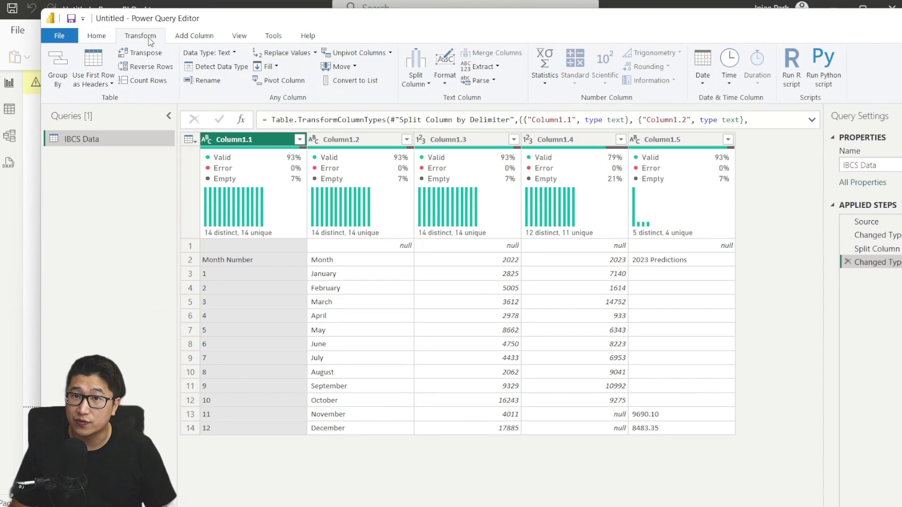
click(98, 58)
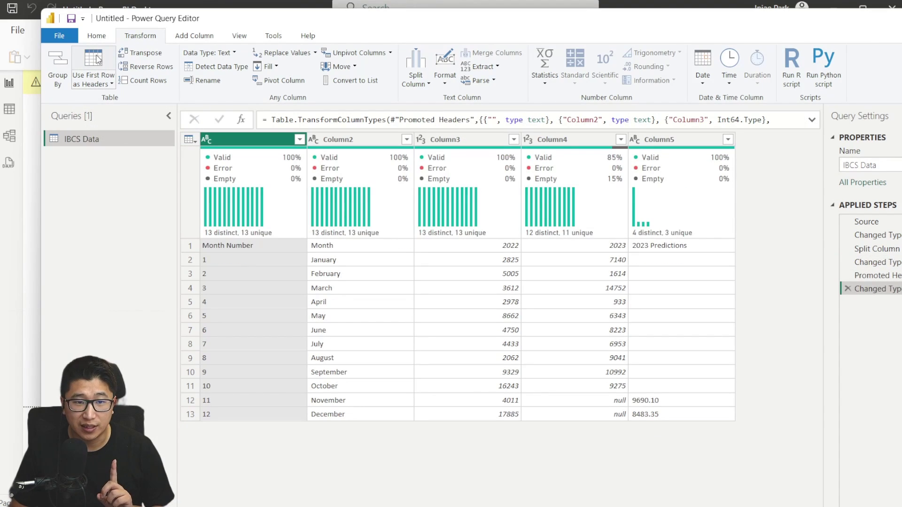
click(97, 59)
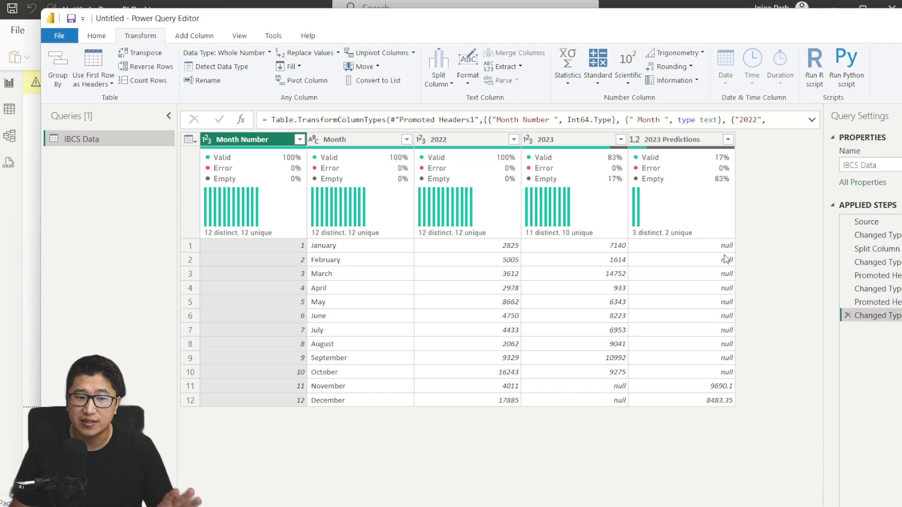
click(97, 37)
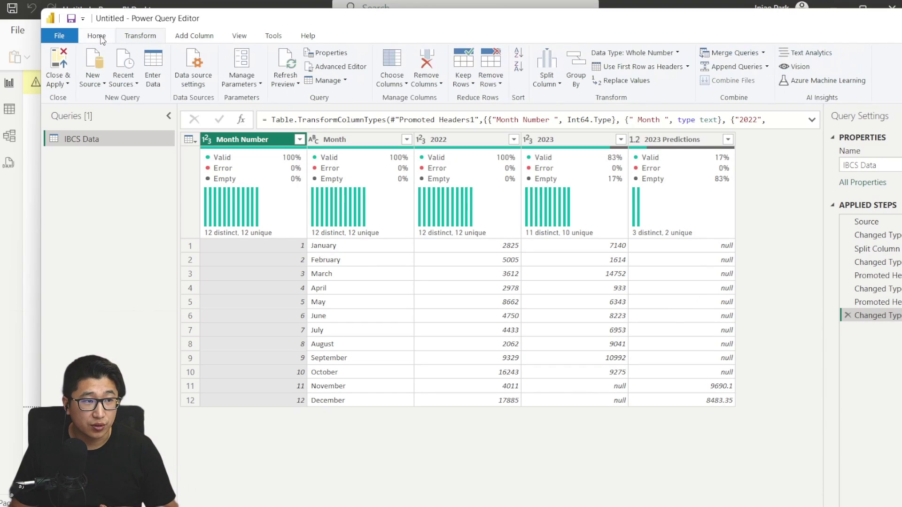
- Copy the DEFINE block of DAX measures from the YouTube description and switch to an empty Notepad++ tab
click(59, 82)
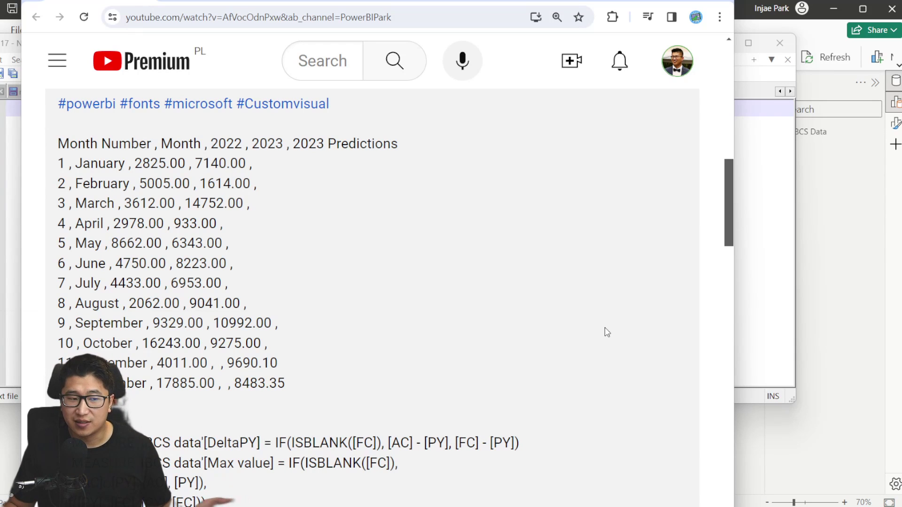
scroll(611, 335, down, 3)
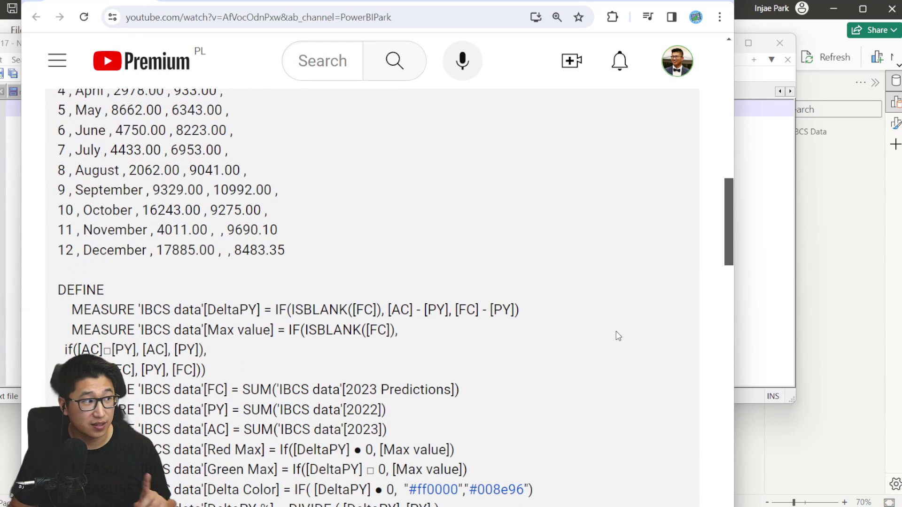
scroll(613, 338, down, 3)
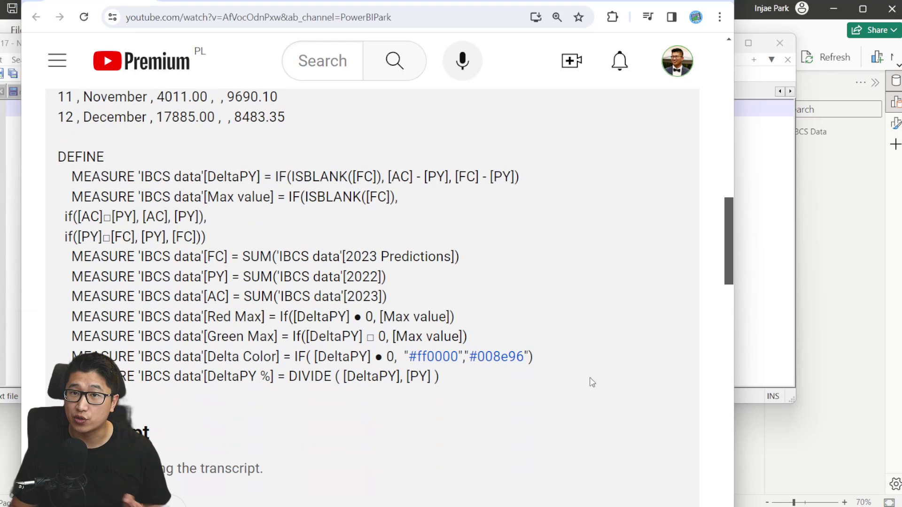
drag(482, 381, 54, 160)
key(ctrl+c)
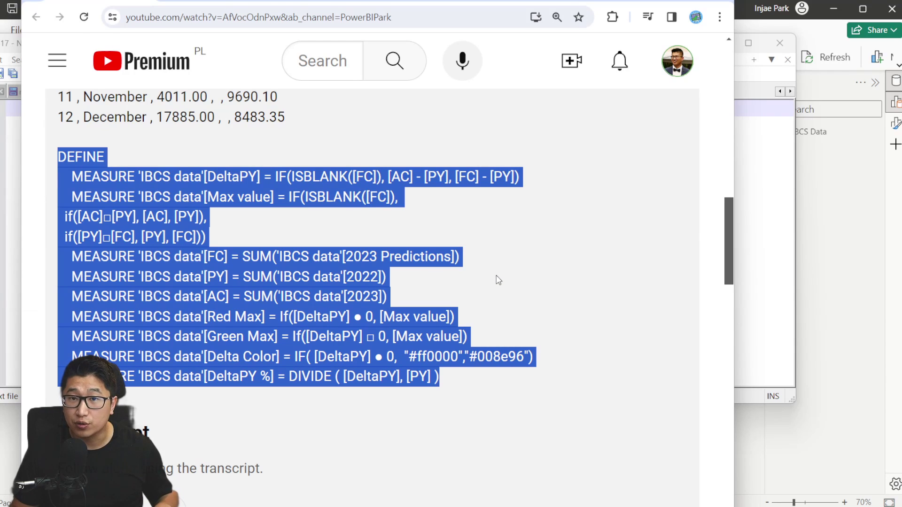
click(775, 241)
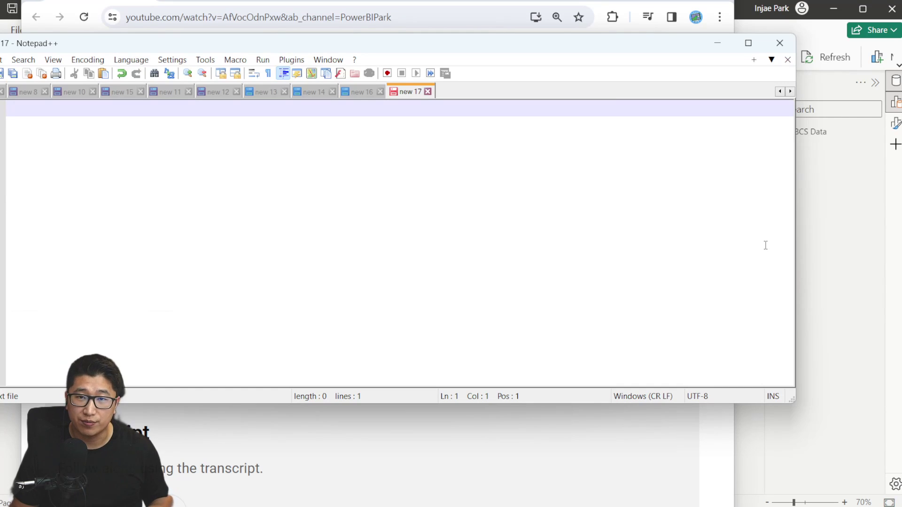
- Paste the DEFINE measures into the empty tab and pick out the first garbled symbol to replace
key(ctrl+v)
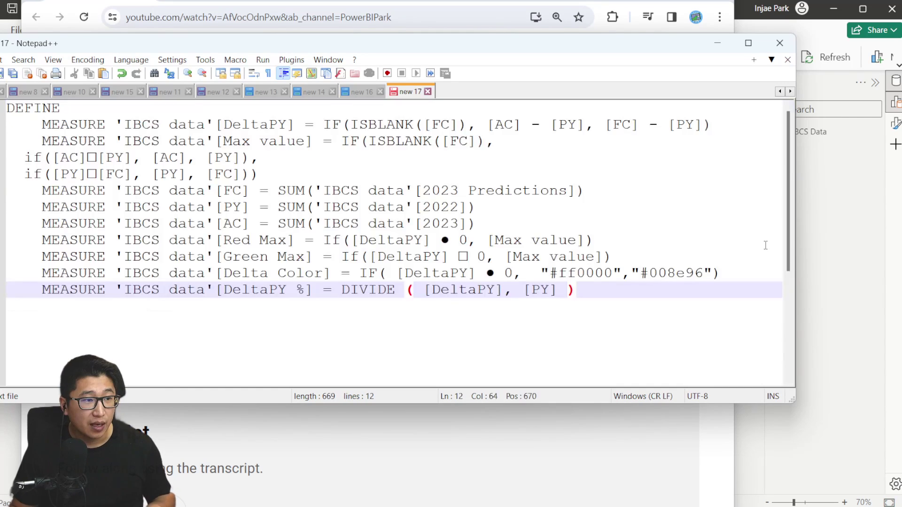
drag(714, 289, 6, 108)
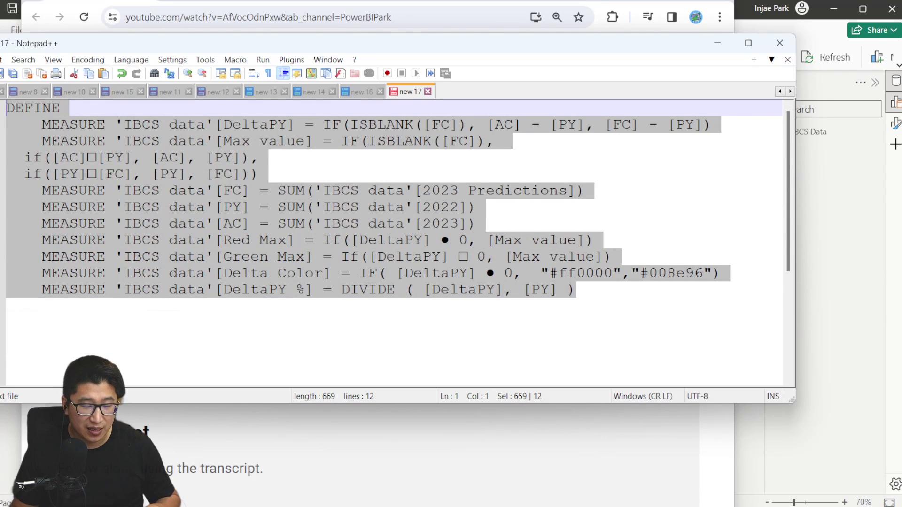
key(ctrl+h)
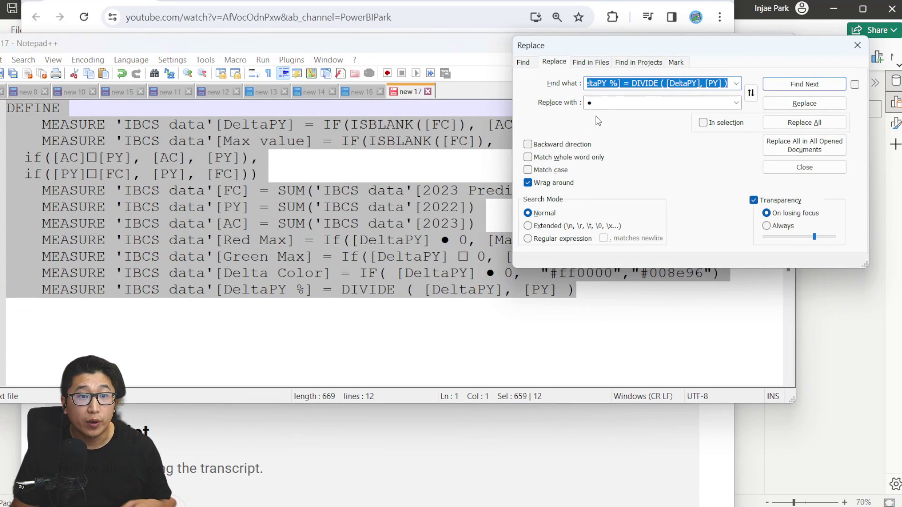
click(607, 103)
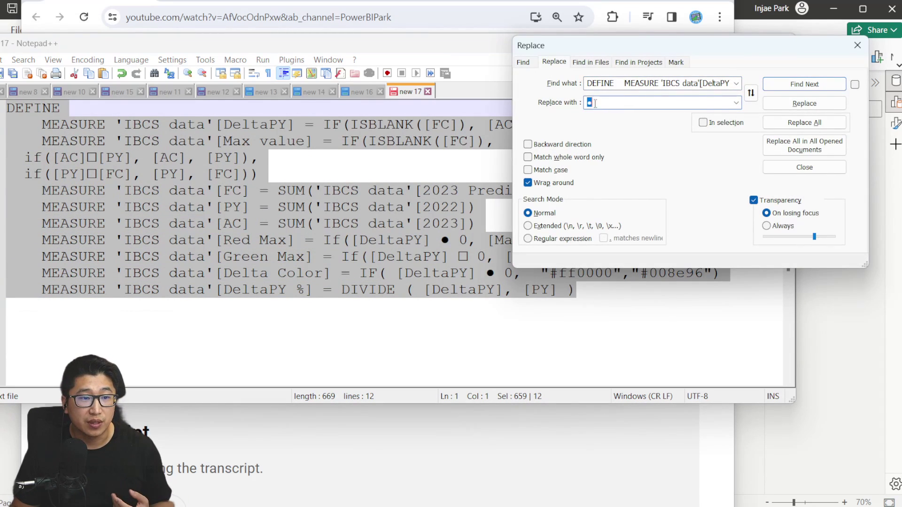
click(446, 210)
double_click(445, 240)
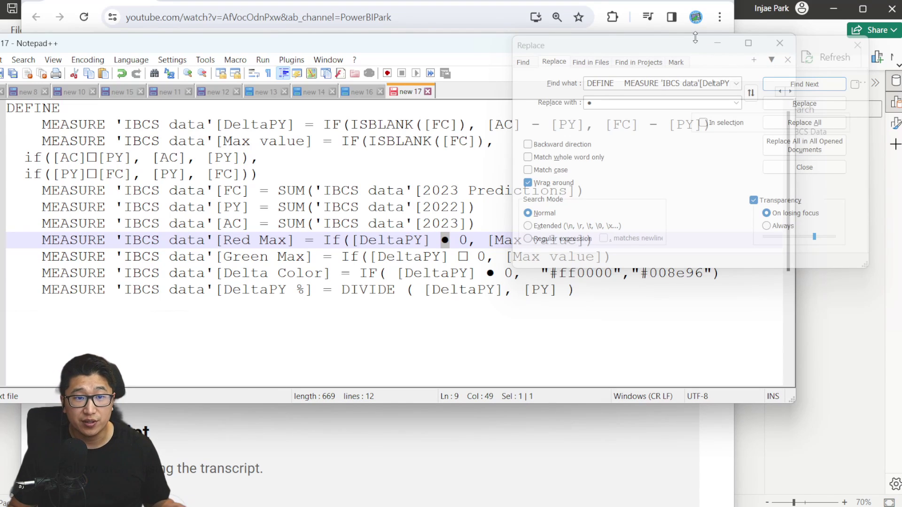
- Replace all garbled ● symbols in the script with '<'
drag(655, 51, 669, 59)
click(398, 176)
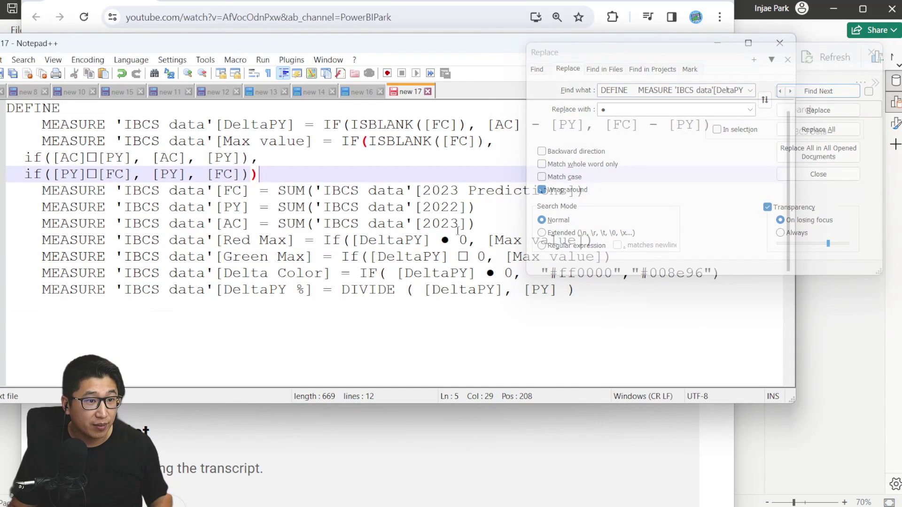
drag(451, 240, 442, 240)
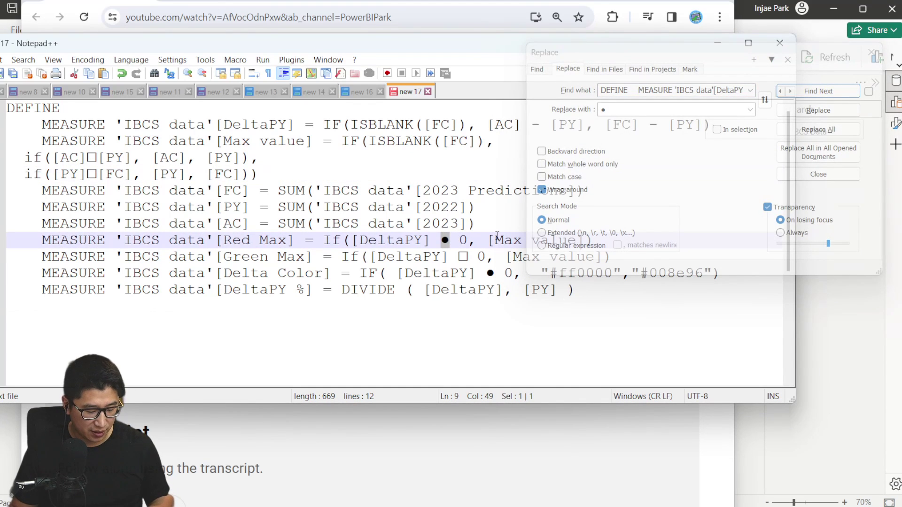
key(ctrl+h)
key(Tab)
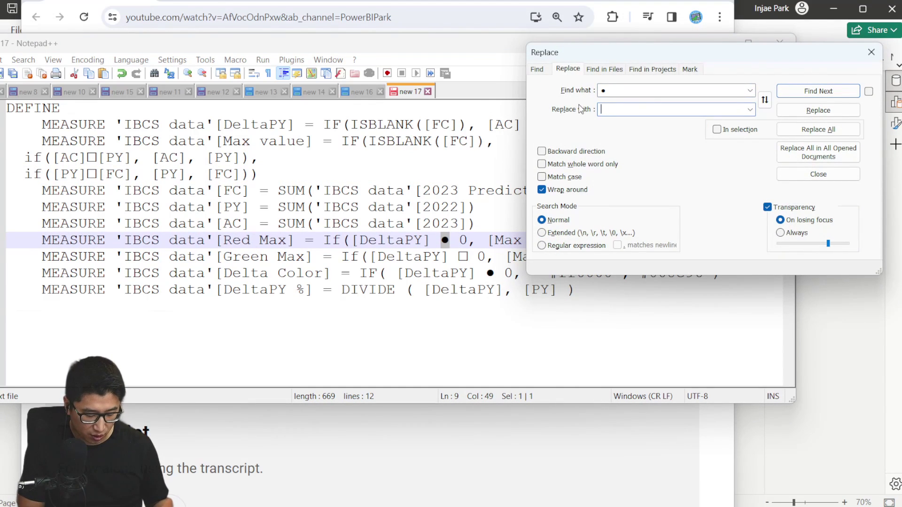
text(<)
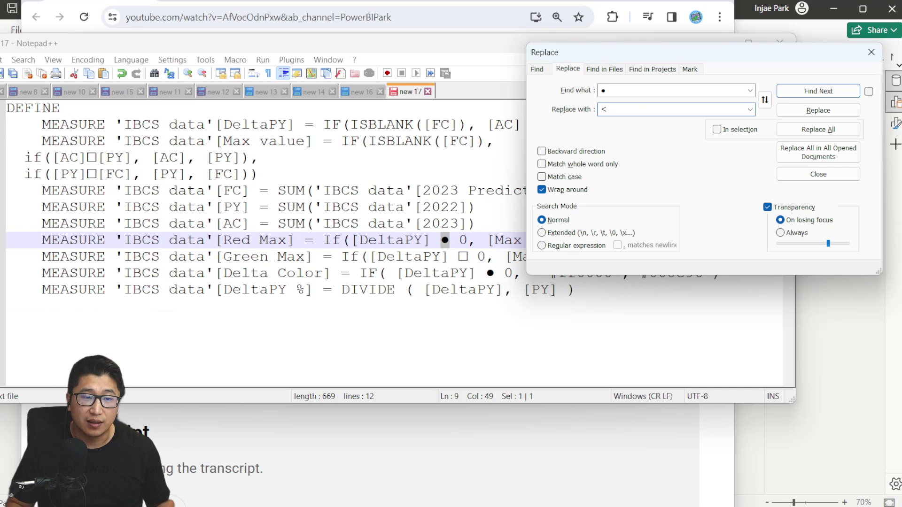
click(818, 129)
- Replace the remaining garbled □ symbols with '>' and select the whole measure script
click(455, 167)
drag(460, 257, 468, 257)
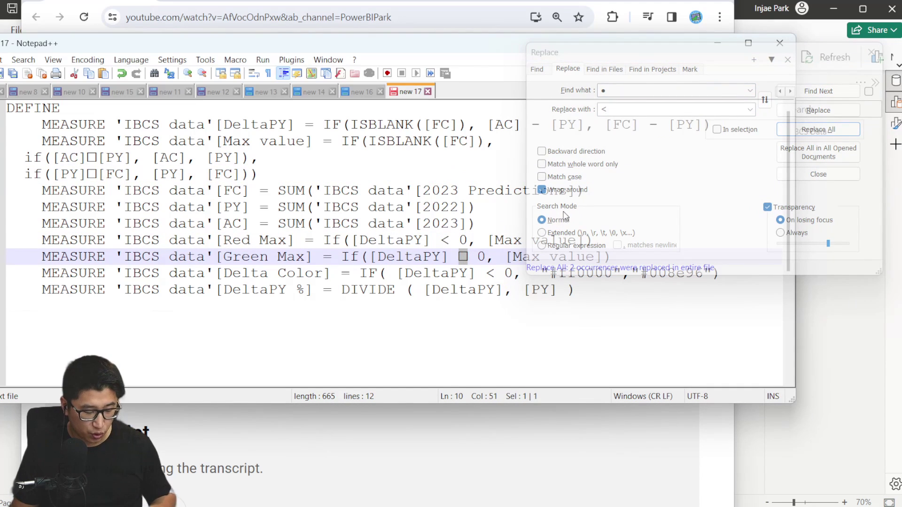
key(ctrl+h)
key(Tab)
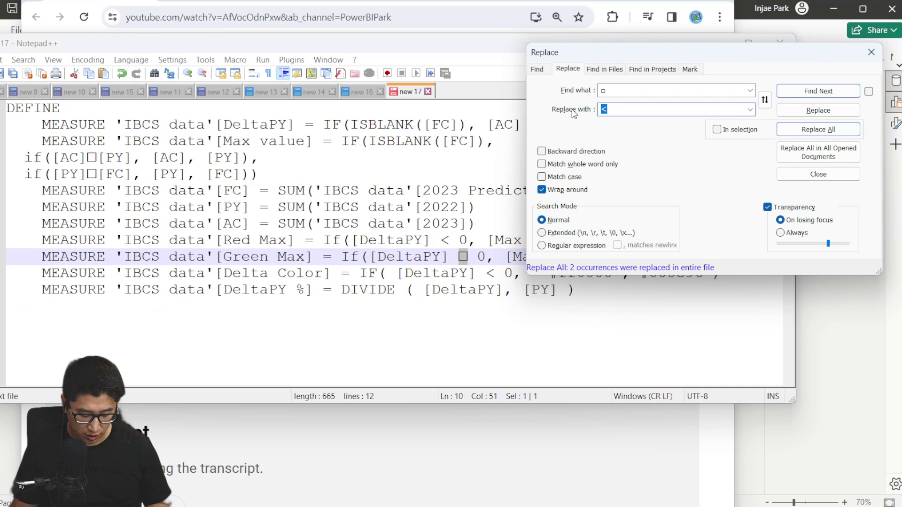
click(819, 129)
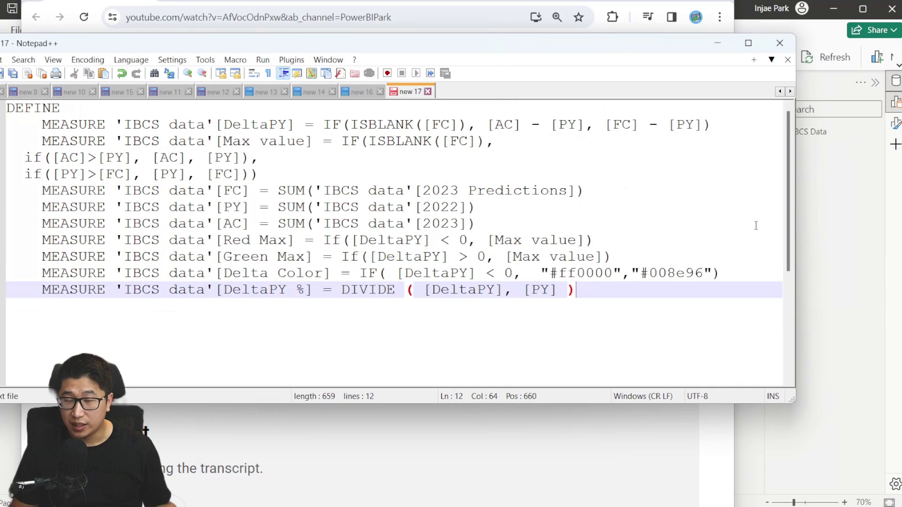
click(799, 174)
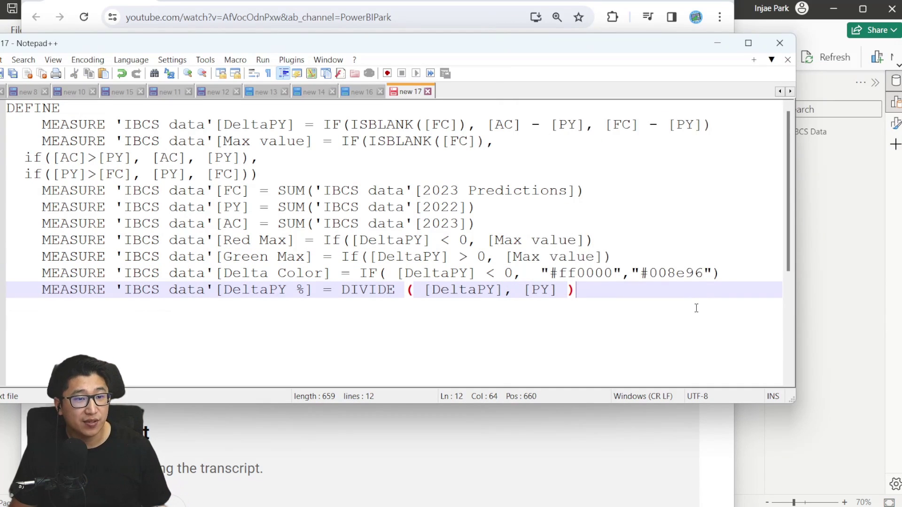
drag(697, 308, 6, 109)
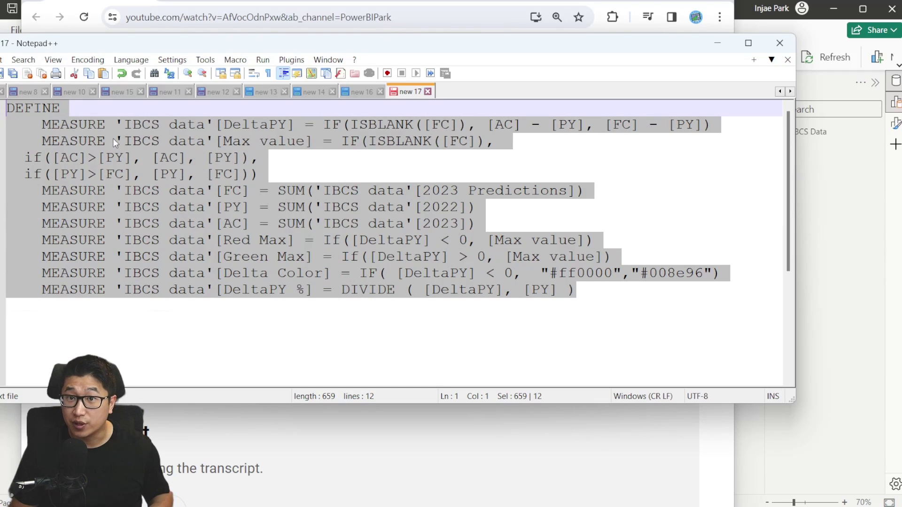
click(845, 211)
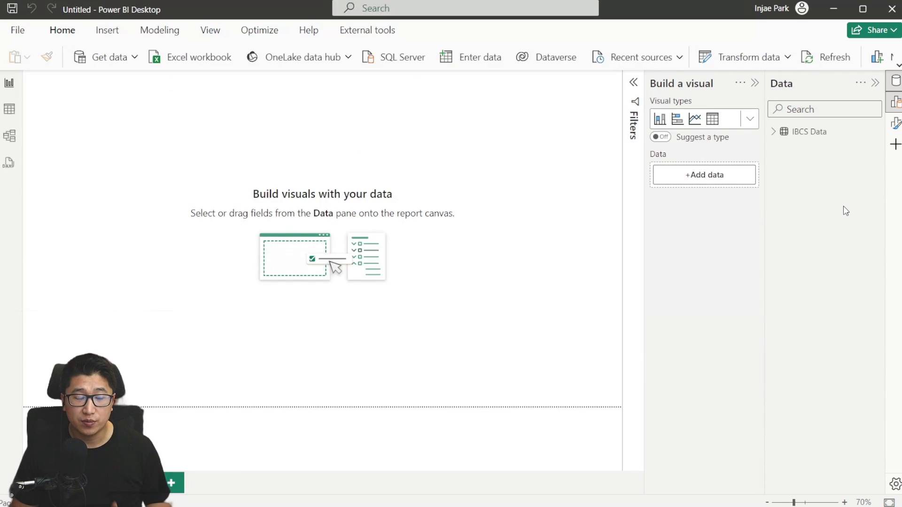
- Paste the measure script into DAX query view and update the model with all its new measures
click(9, 165)
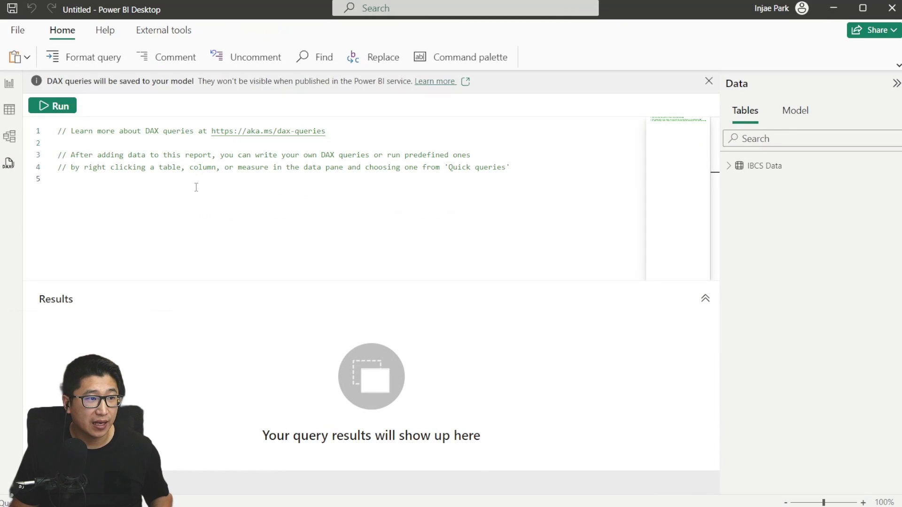
key(ctrl+a)
text(DEFINE MEASURE 'IBCS data'[DeltaPY] = IF(ISBLANK([FC]), [AC] - [PY], [FC] - [PY]) MEASURE 'IBCS data'[Max value] = IF(ISBLANK([FC]), if([AC]>[PY], [AC], [PY]), if([PY]>[FC], [PY], [FC])) MEASURE 'IBCS data'[FC] = SUM('IBCS data'[2023 Predictions]) MEASURE 'IBCS data'[PY] = SUM('IBCS data'[2022]) MEASURE 'IBCS data'[AC] = SUM('IBCS data'[2023]))
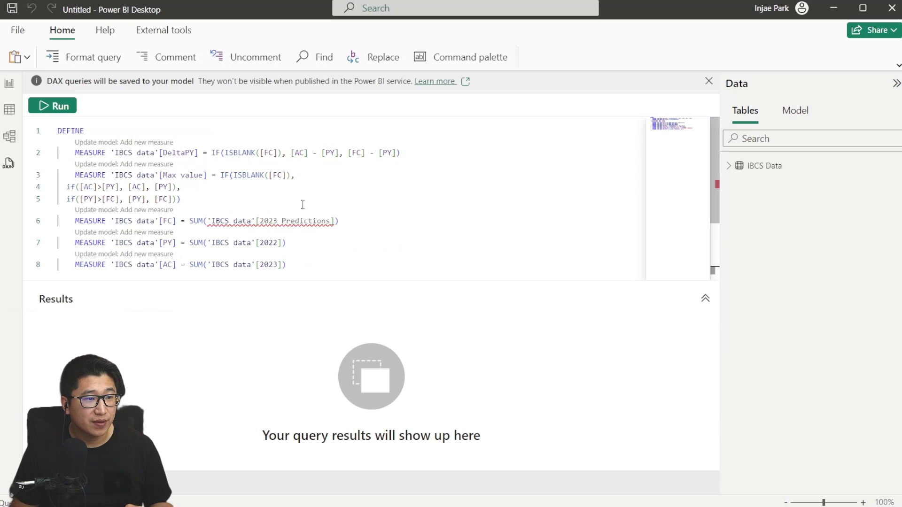
click(393, 219)
scroll(393, 219, down, 3)
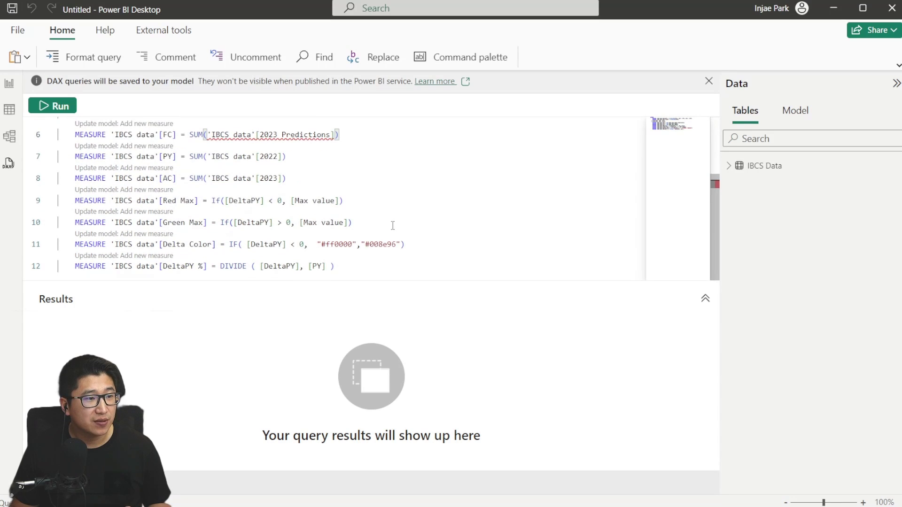
scroll(392, 225, up, 3)
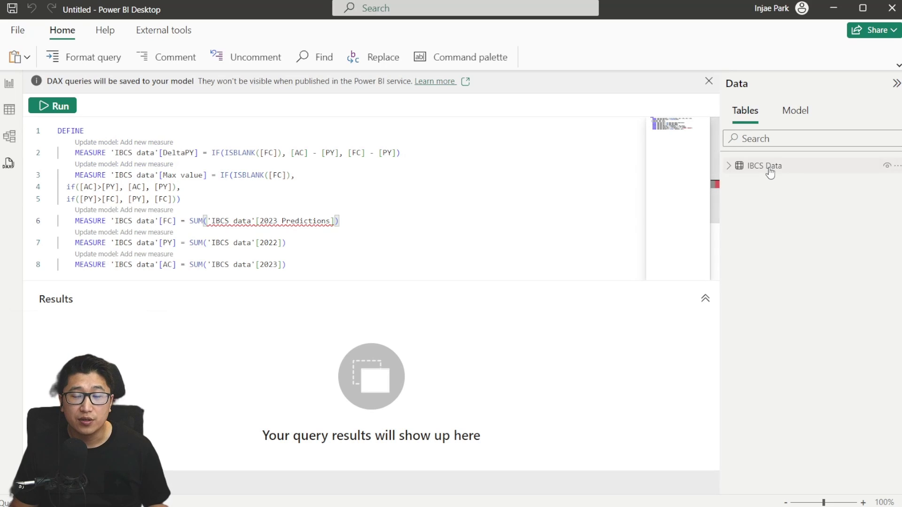
click(160, 142)
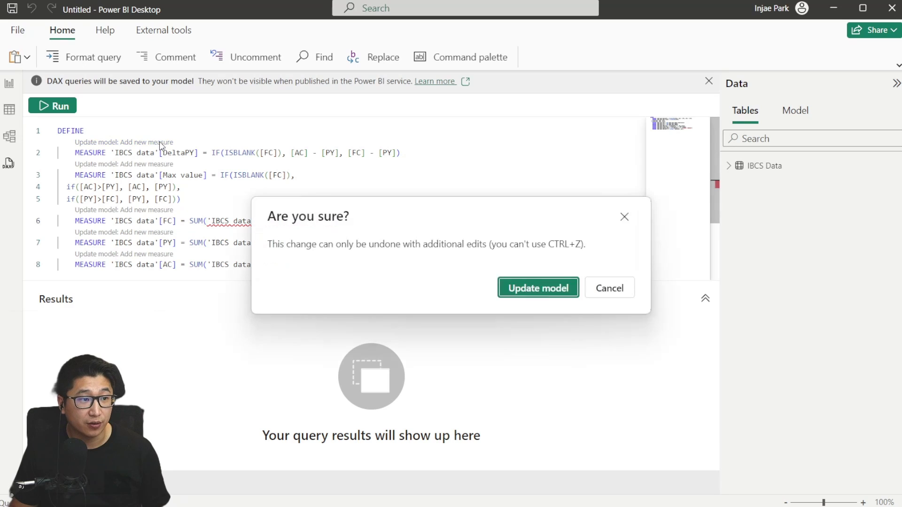
click(537, 288)
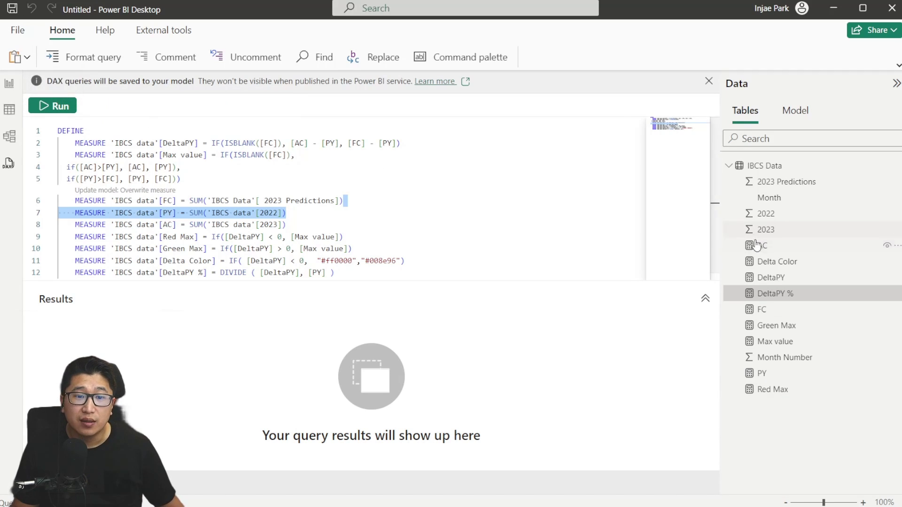
click(9, 83)
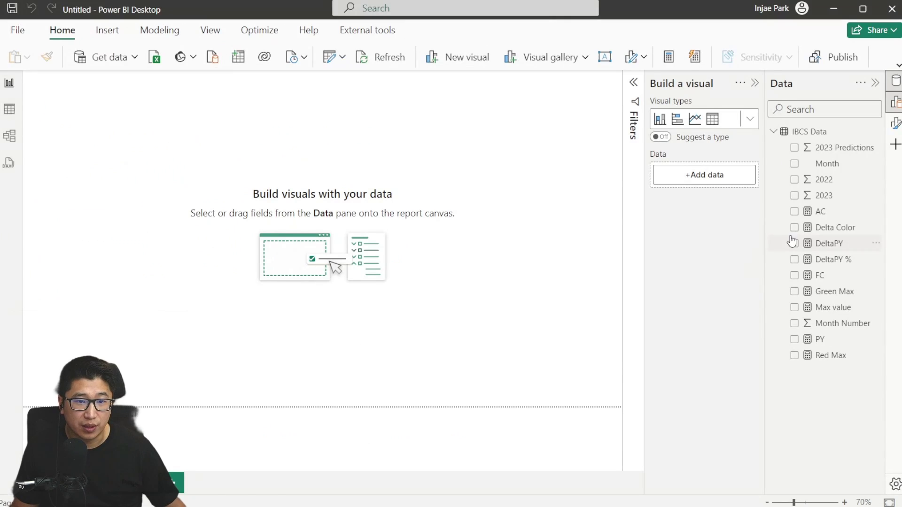
click(820, 211)
click(506, 83)
scroll(507, 84, up, 3)
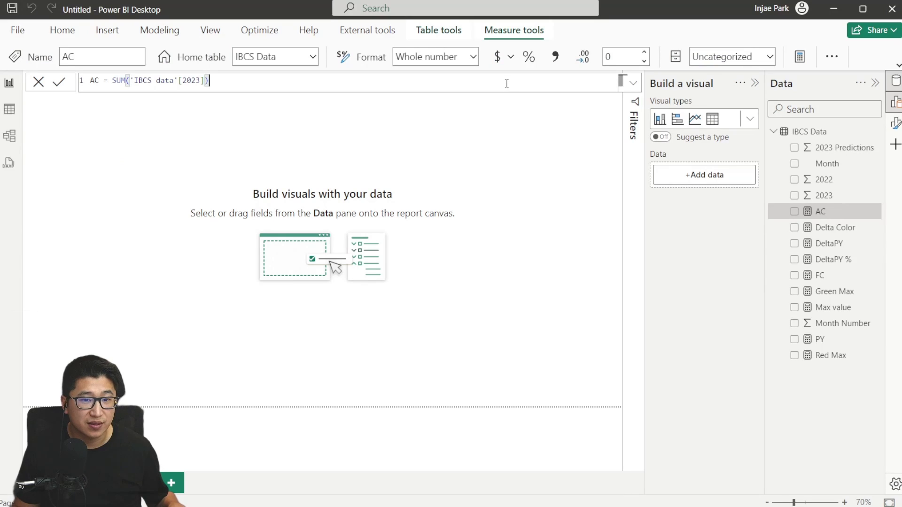
click(9, 109)
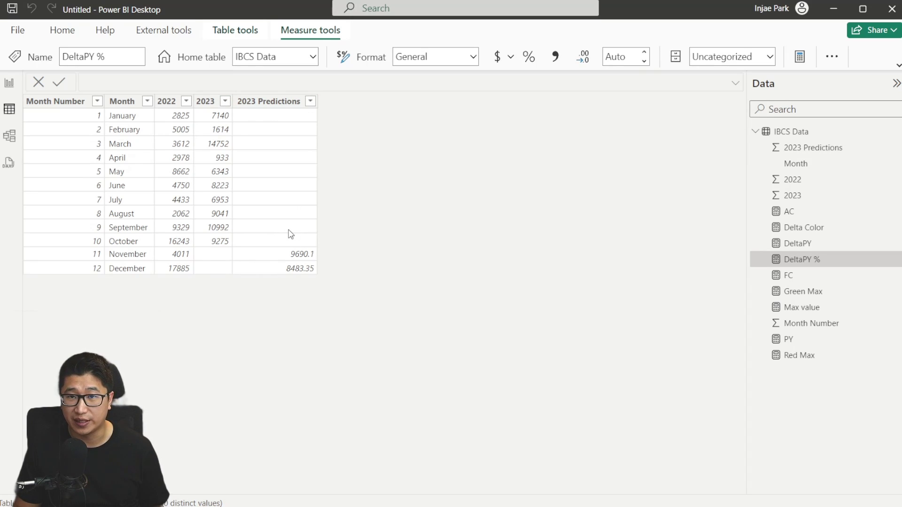
click(9, 83)
click(820, 211)
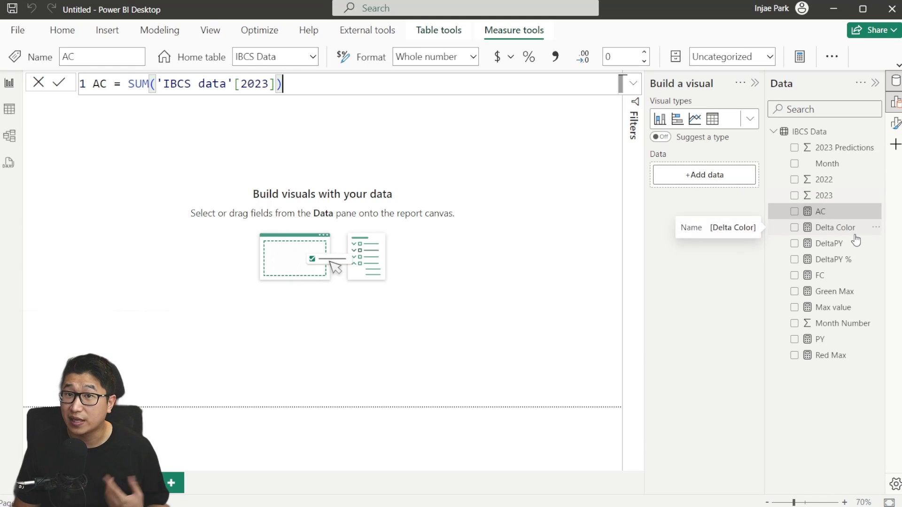
click(850, 338)
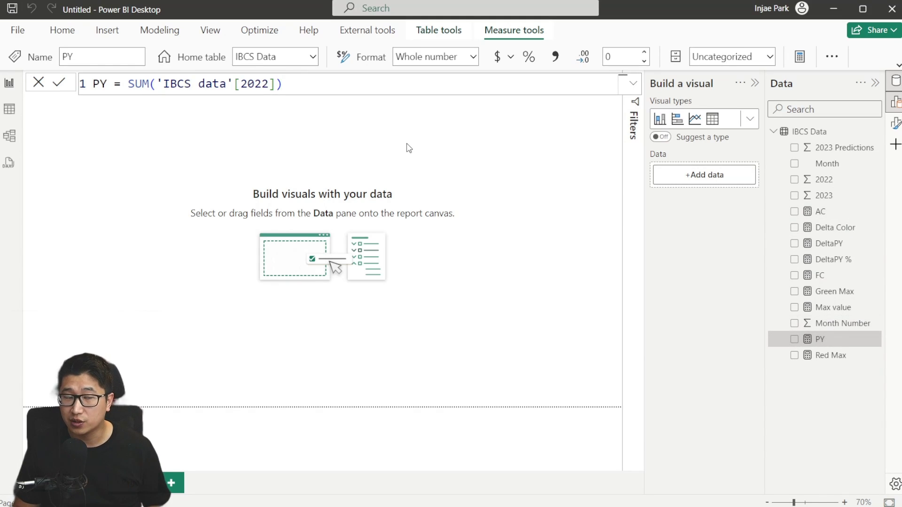
click(819, 277)
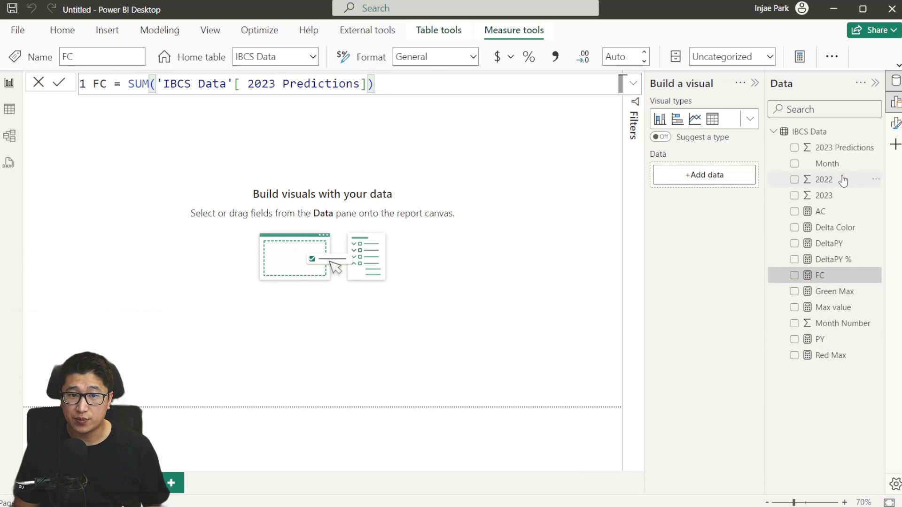
click(840, 247)
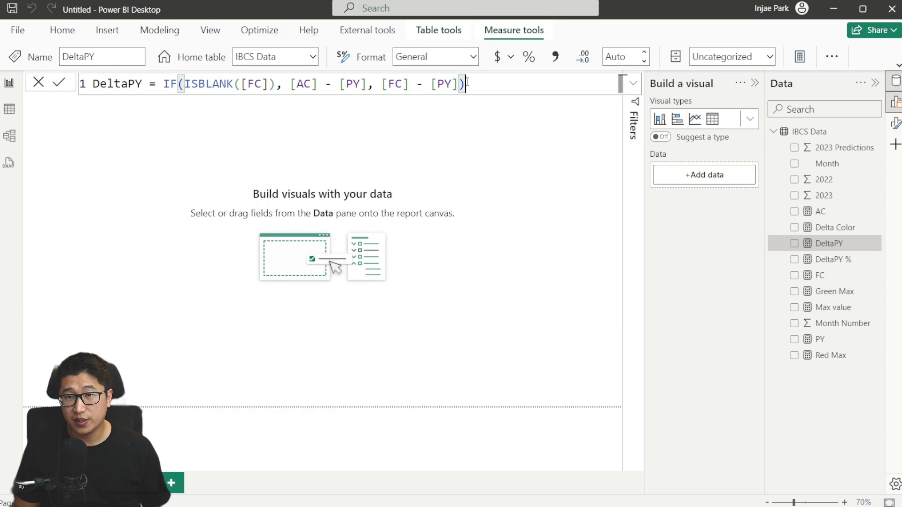
- Review the IBCS Data rows and the DeltaPY % formula, then expand the full visual types gallery
click(9, 109)
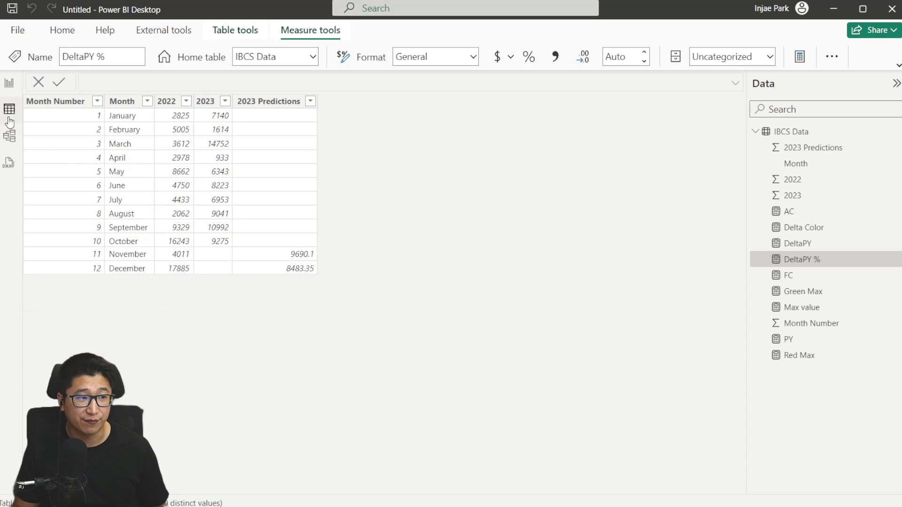
click(9, 83)
click(838, 267)
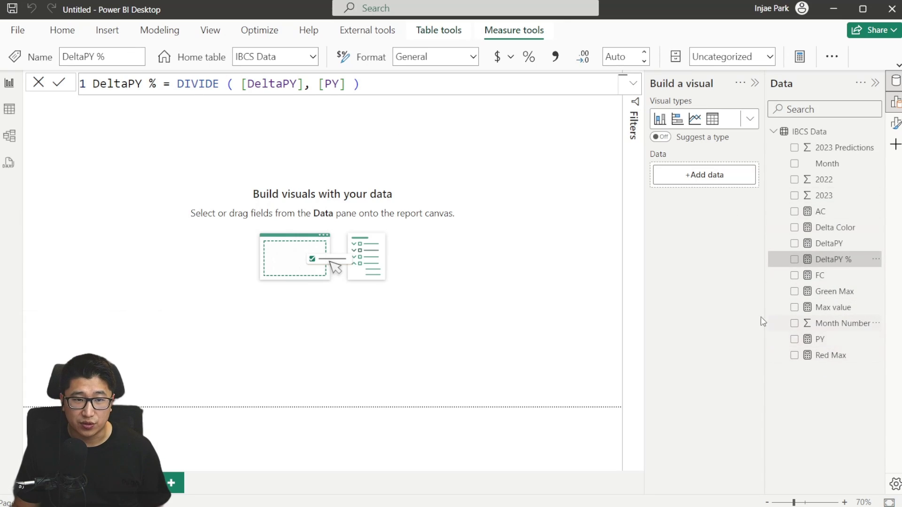
click(750, 119)
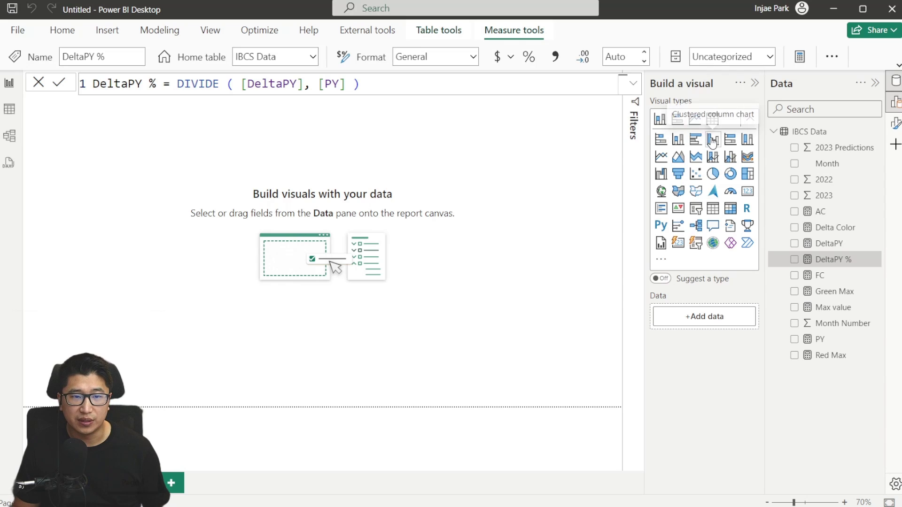
- Add a clustered column chart, enlarge it to about twice its size, and hide the filters panel
click(714, 141)
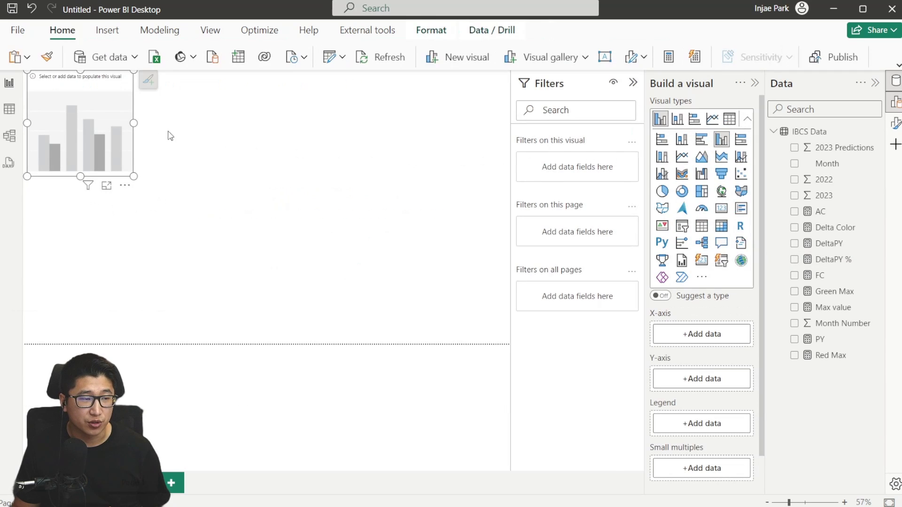
click(252, 215)
drag(253, 215, 479, 296)
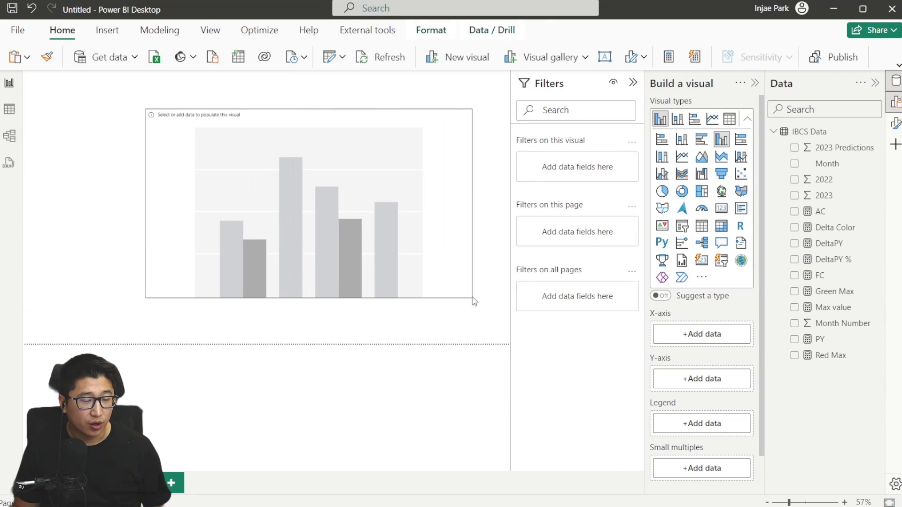
click(633, 83)
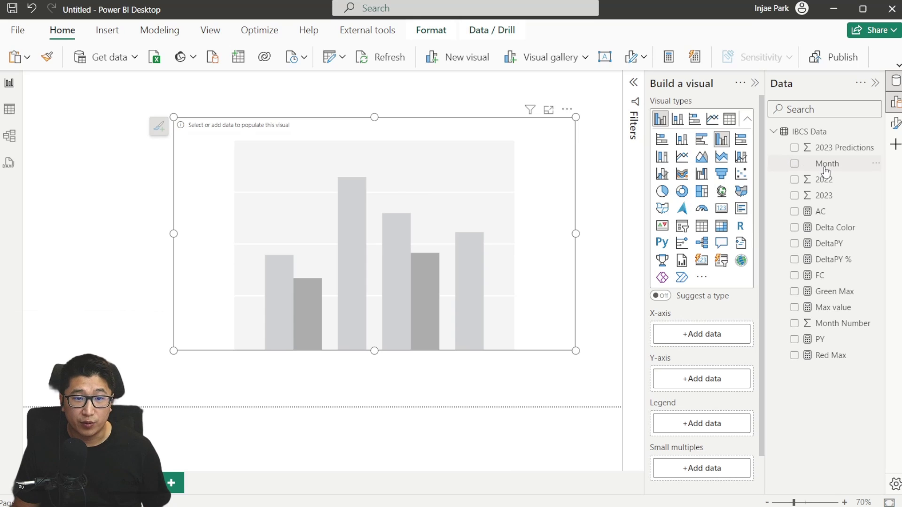
- Sort the Month column by Month Number
drag(827, 164, 708, 334)
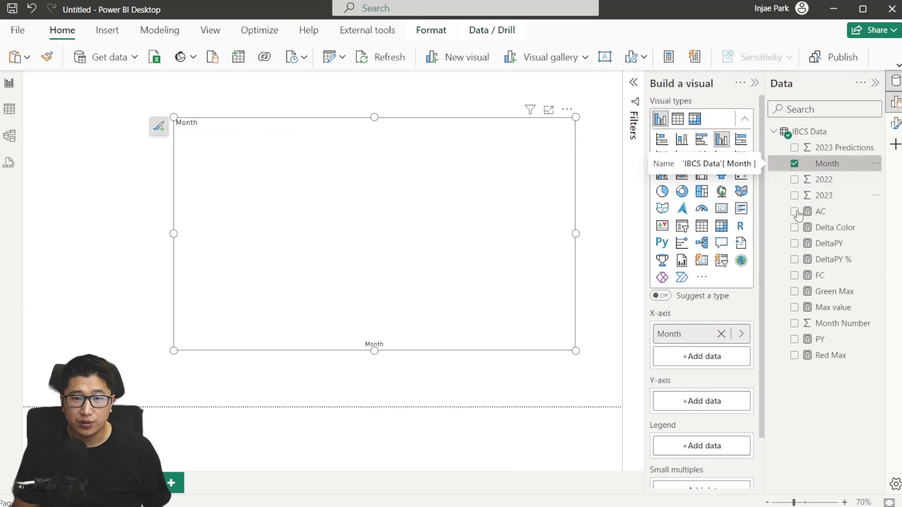
click(721, 334)
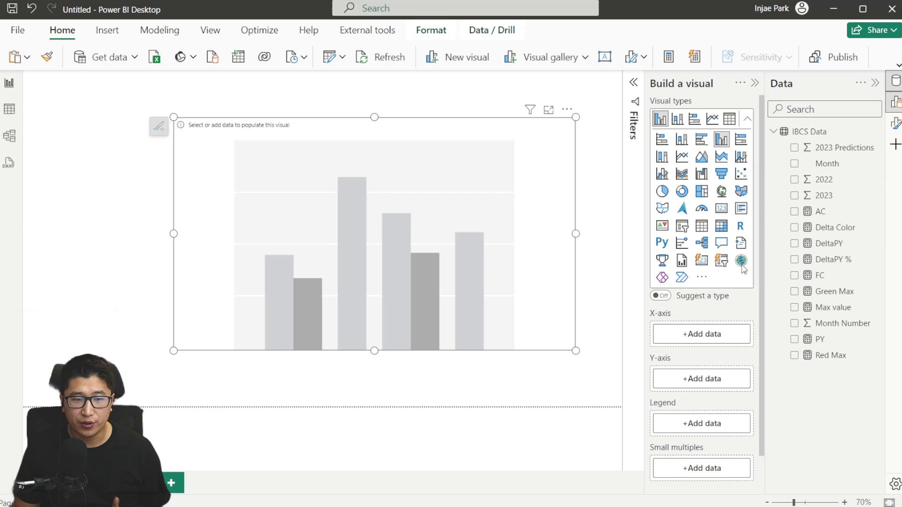
click(827, 163)
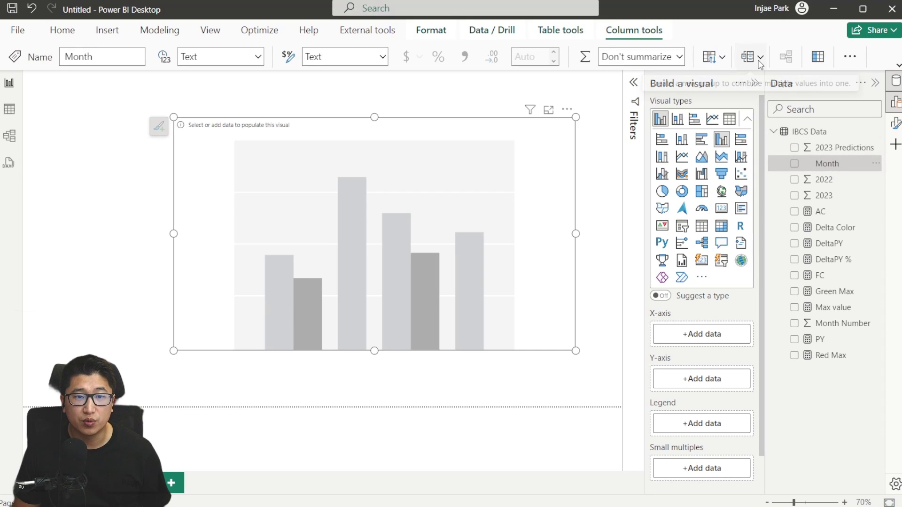
click(724, 58)
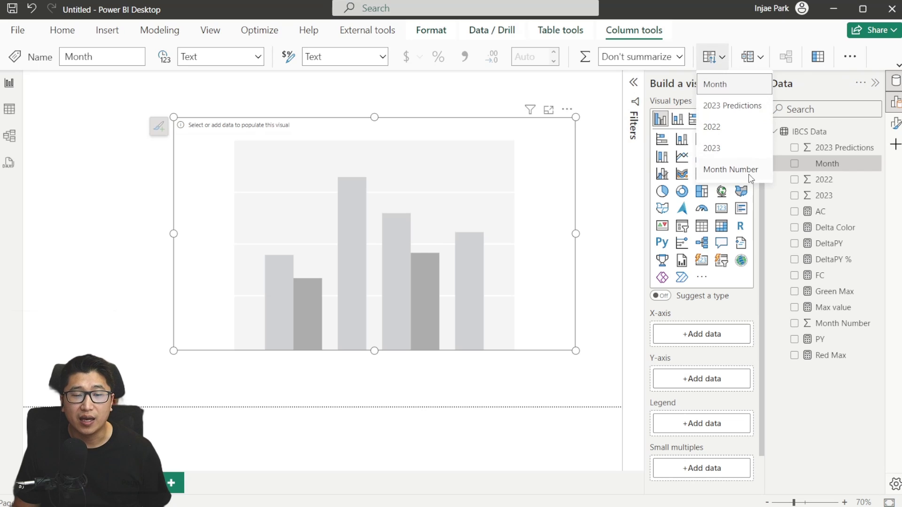
click(731, 169)
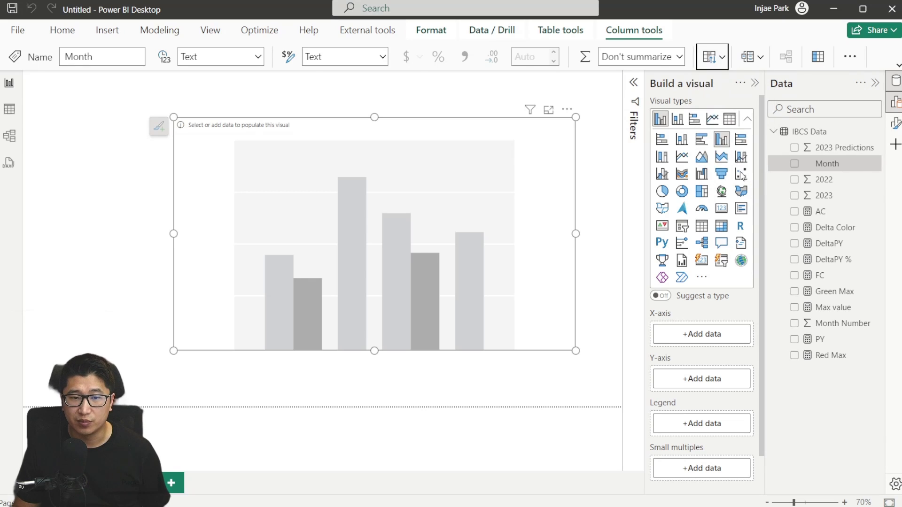
- Put Month on the X-axis and AC, FC and PY on the Y-axis
drag(825, 166, 712, 333)
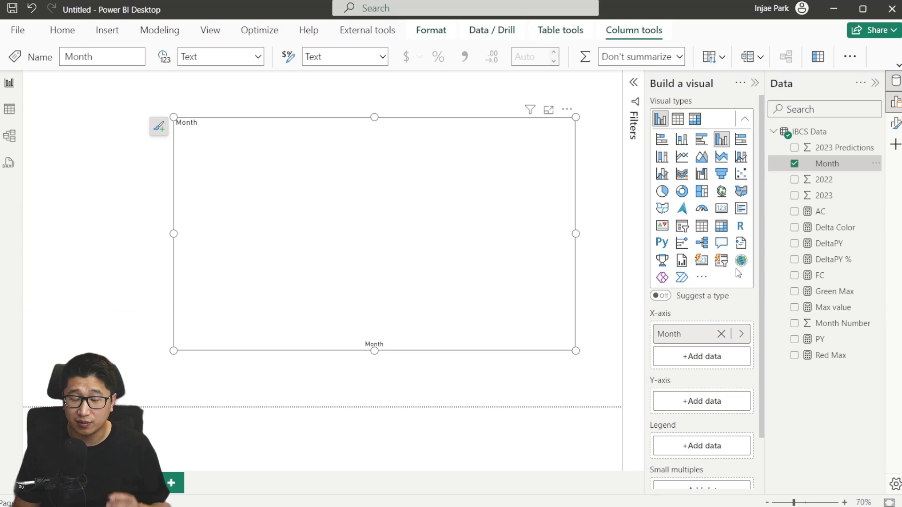
scroll(742, 254, down, 2)
drag(820, 211, 700, 342)
drag(820, 275, 705, 329)
drag(820, 339, 707, 340)
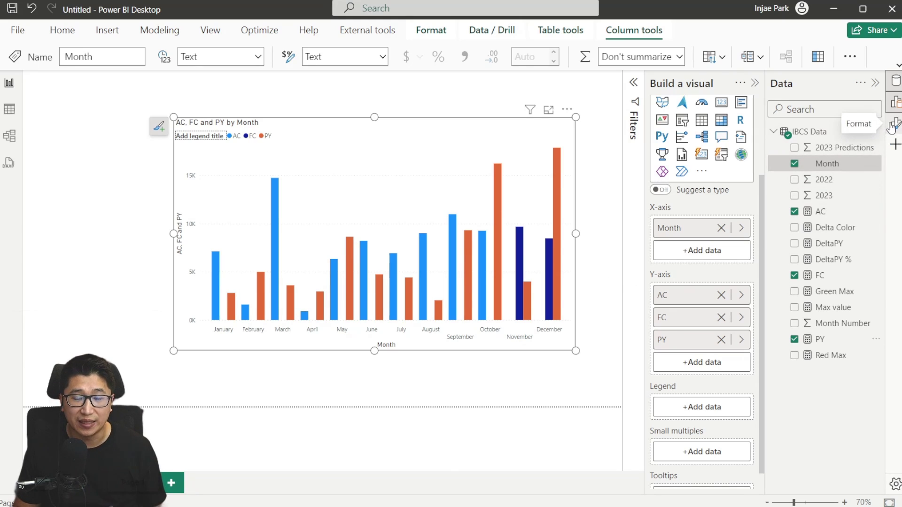
- Move PY to the top of the Y-axis well so it becomes the first series
scroll(709, 398, down, 1)
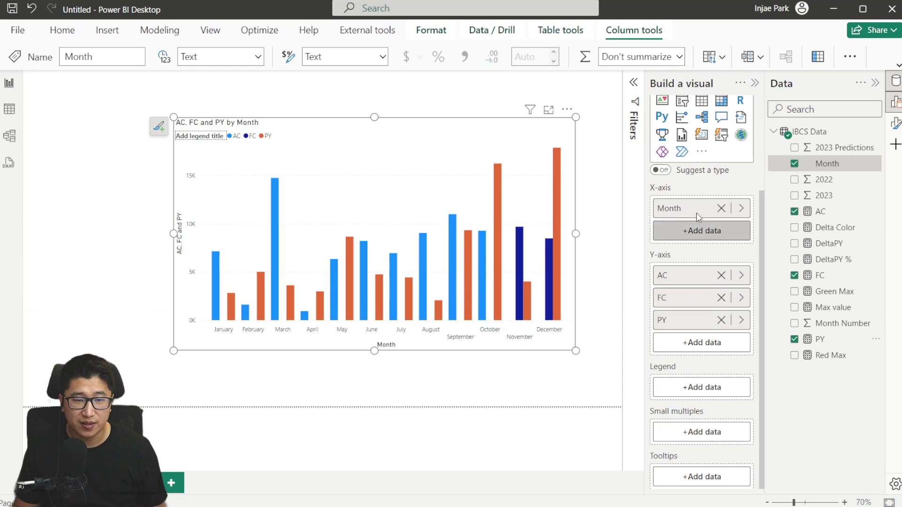
scroll(704, 339, up, 3)
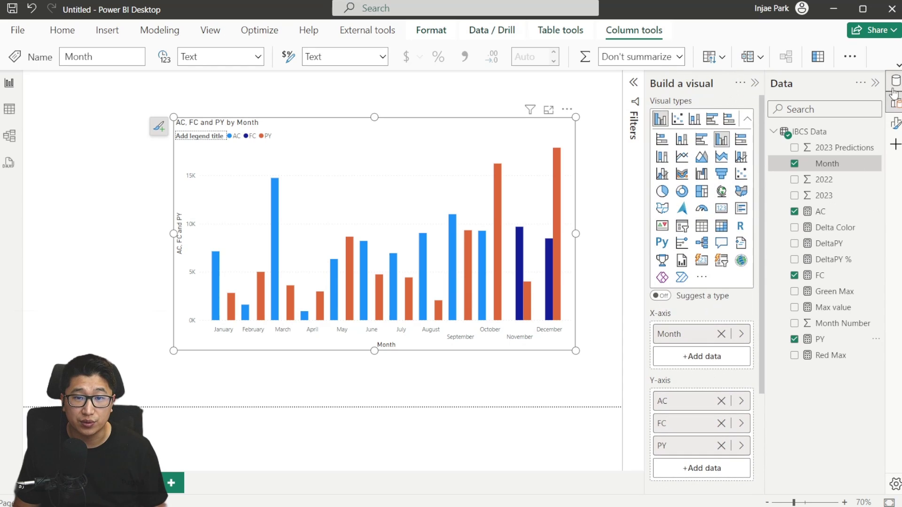
click(895, 126)
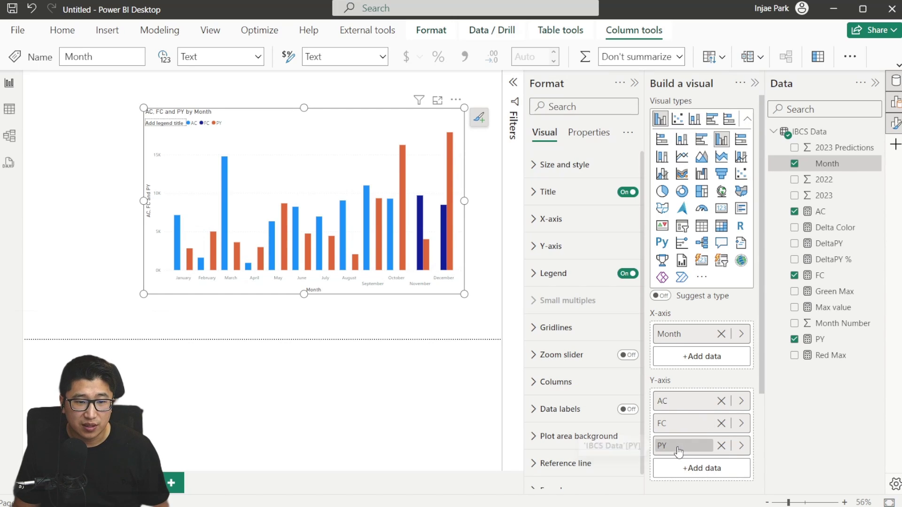
drag(672, 450, 689, 395)
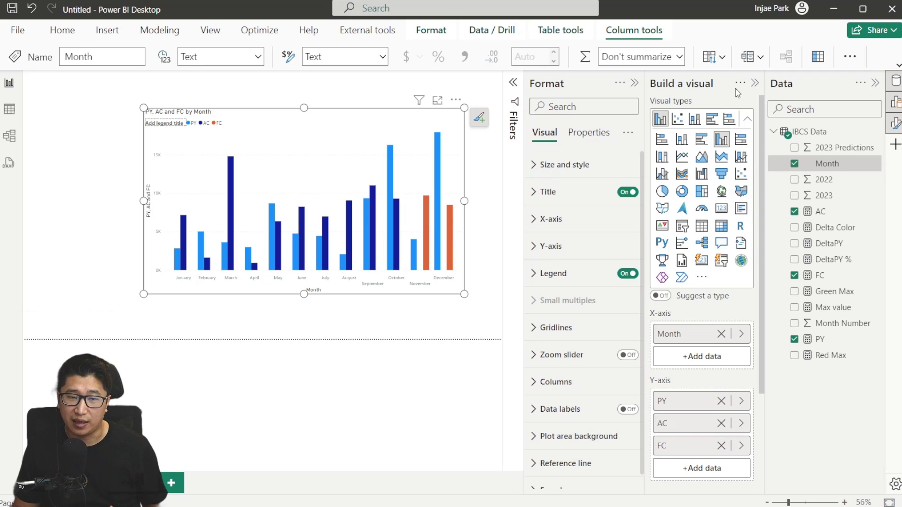
- Hide the chart legend and change the title text to 'IBCS Bar Chart'
click(754, 83)
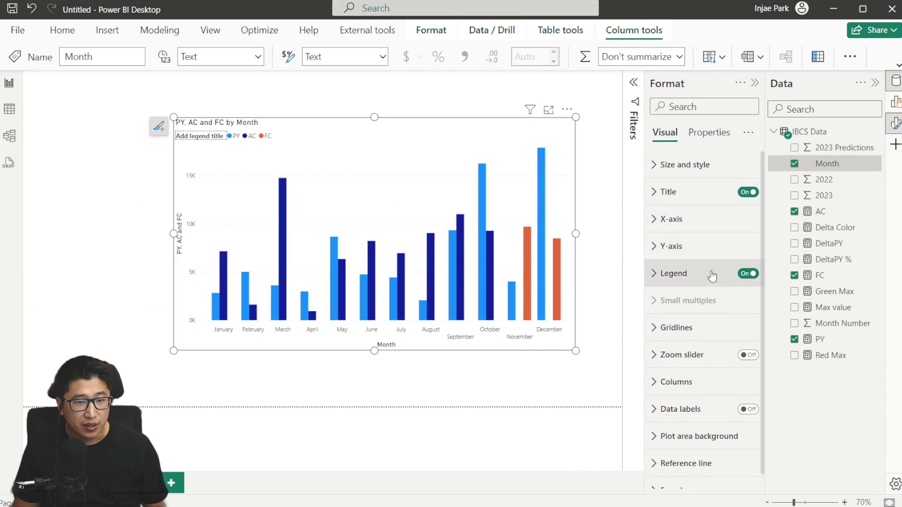
click(756, 276)
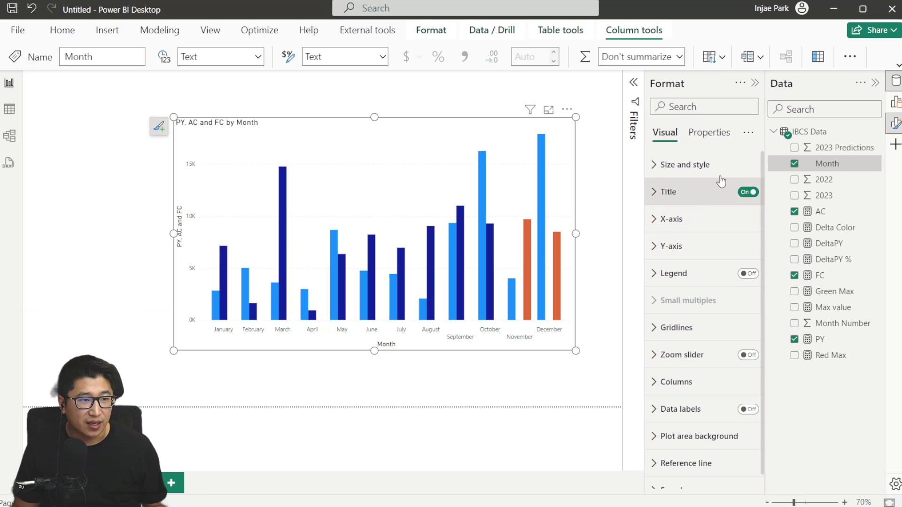
click(700, 192)
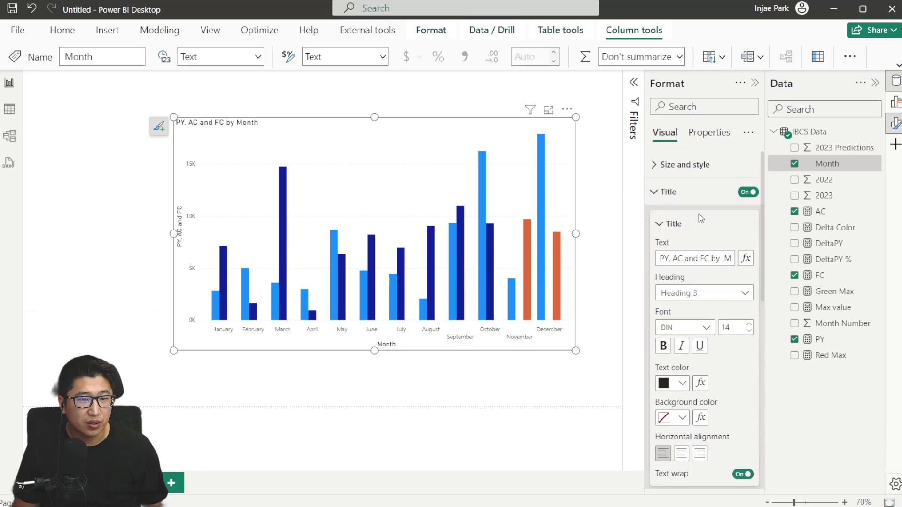
triple_click(688, 259)
text(IBCS Ch)
text(Bar Chart)
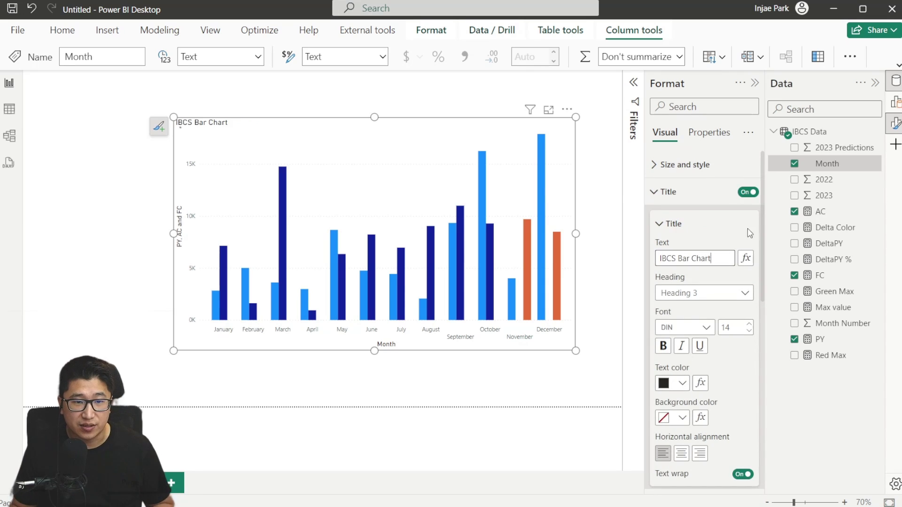
click(657, 192)
scroll(720, 257, down, 1)
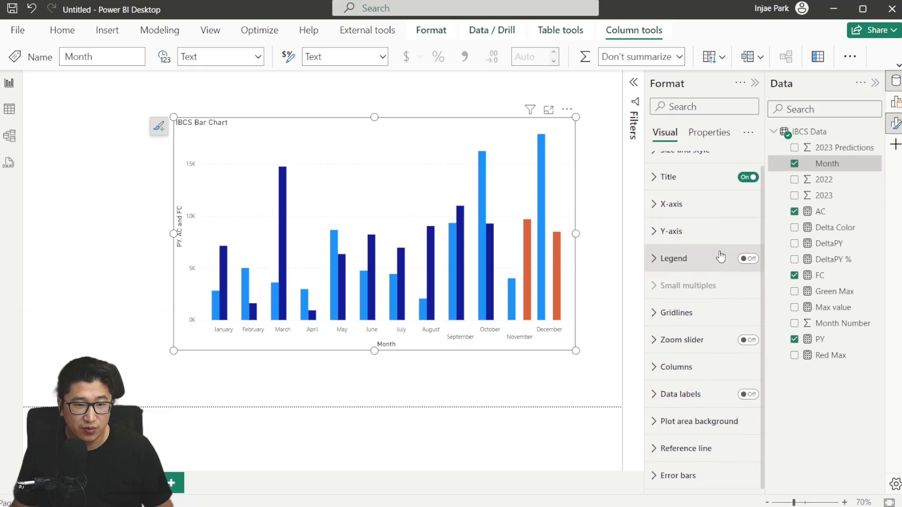
- Make the PY series columns white with the border turned on
click(703, 377)
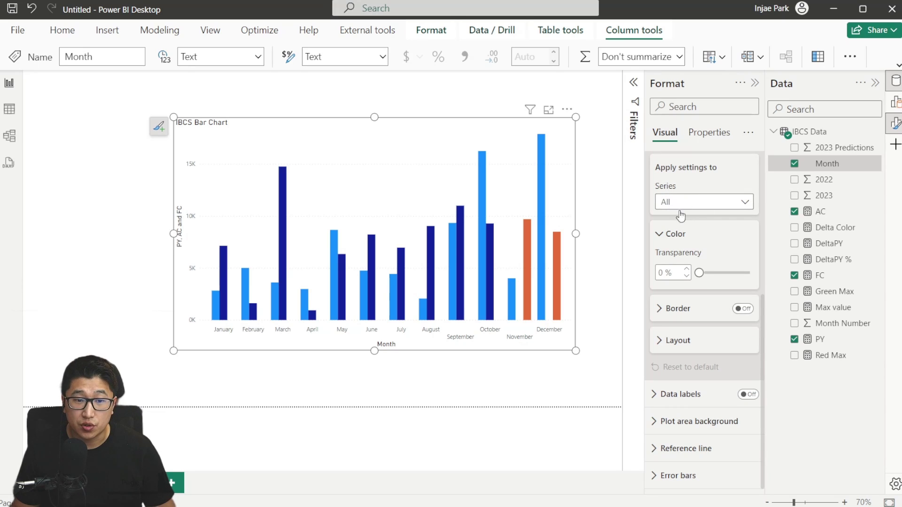
click(676, 345)
scroll(713, 328, down, 4)
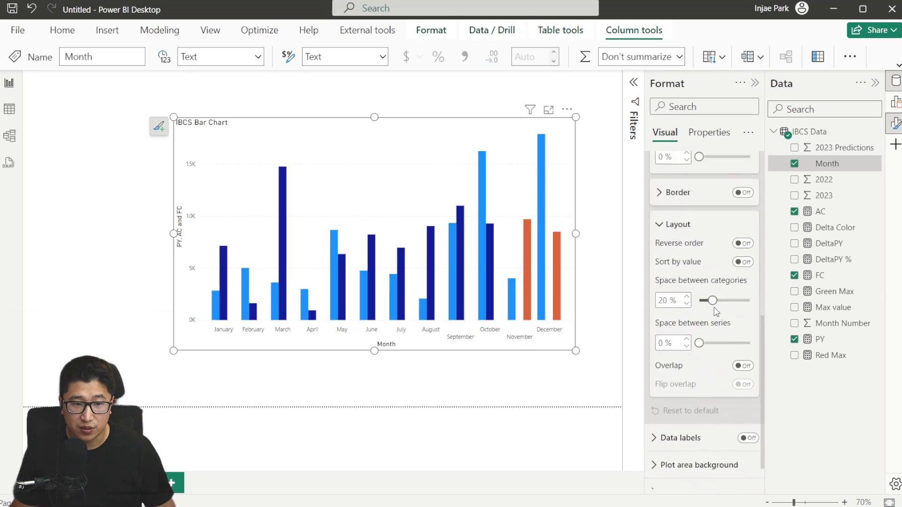
scroll(700, 244, up, 5)
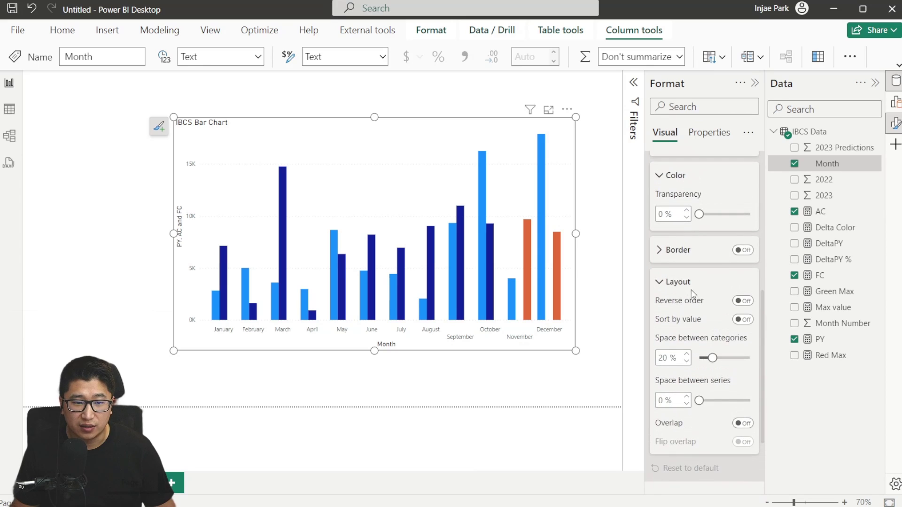
click(707, 249)
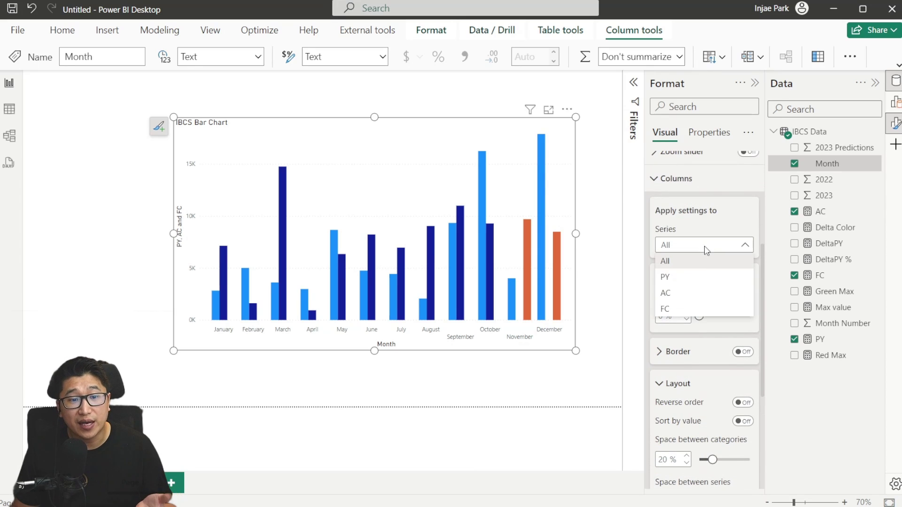
click(705, 282)
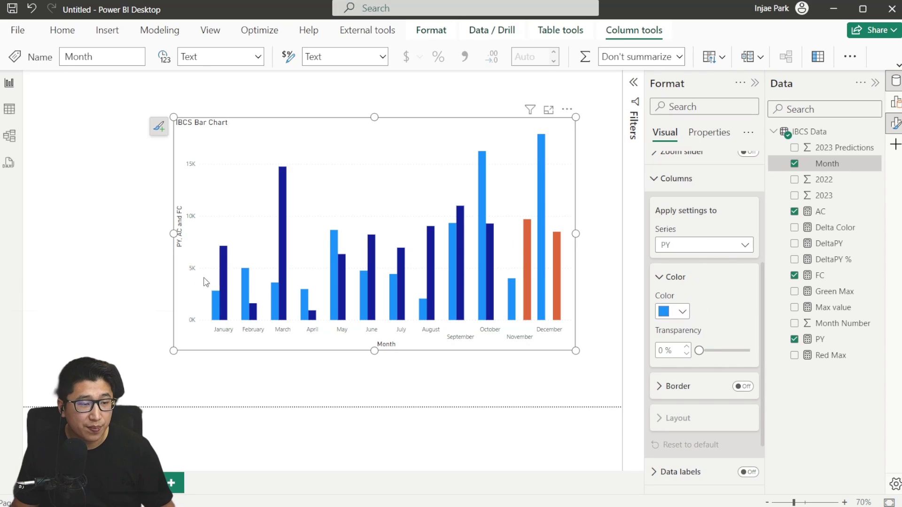
click(679, 313)
click(672, 253)
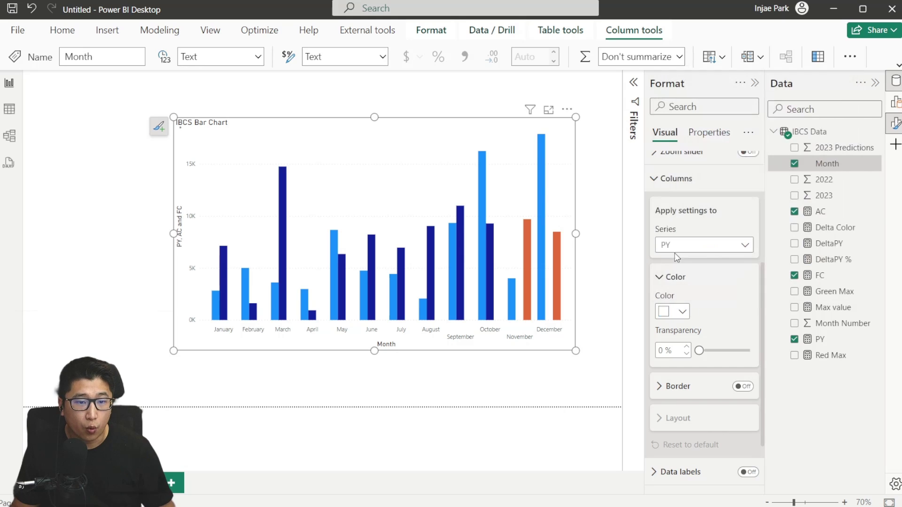
click(743, 387)
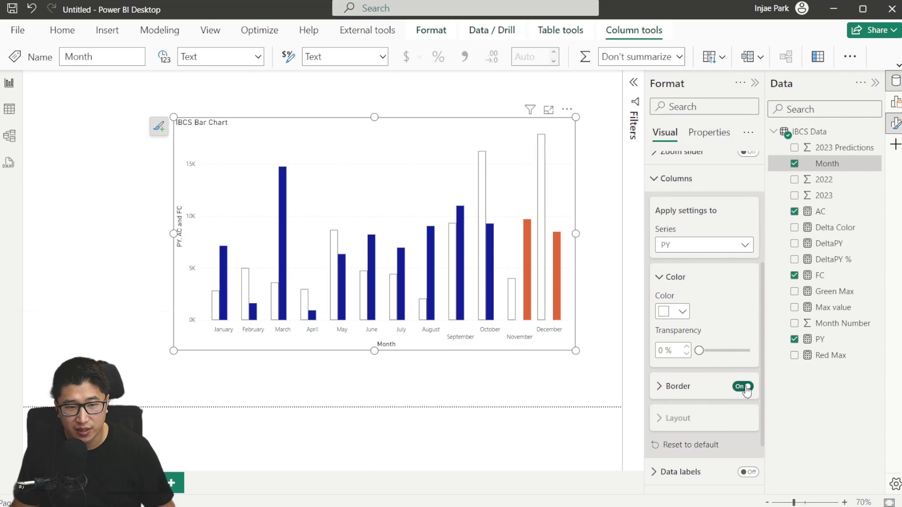
click(659, 278)
- Colour the AC series columns dark grey (Black 20% lighter)
click(705, 245)
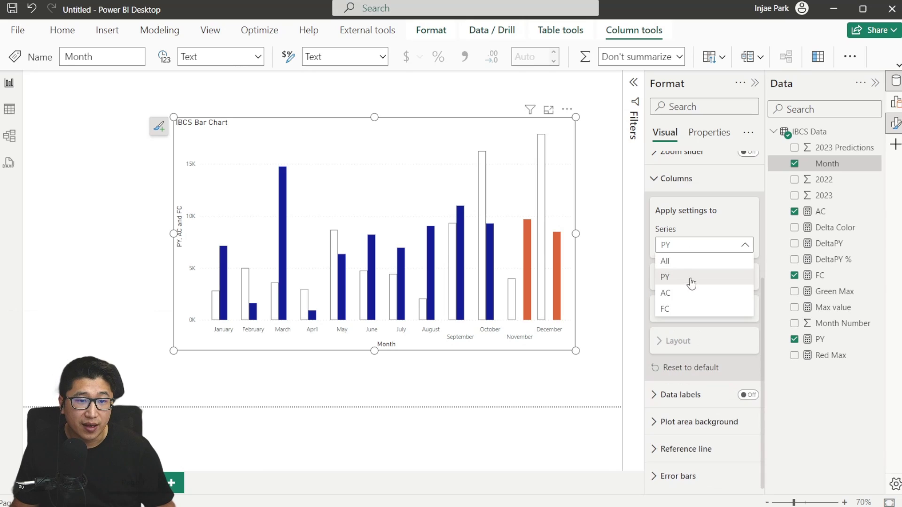
click(672, 274)
click(675, 278)
click(672, 311)
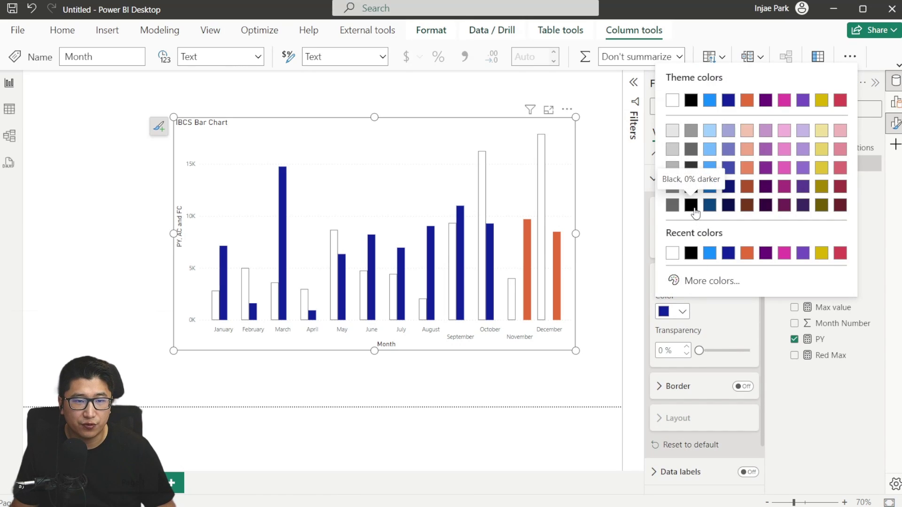
click(696, 172)
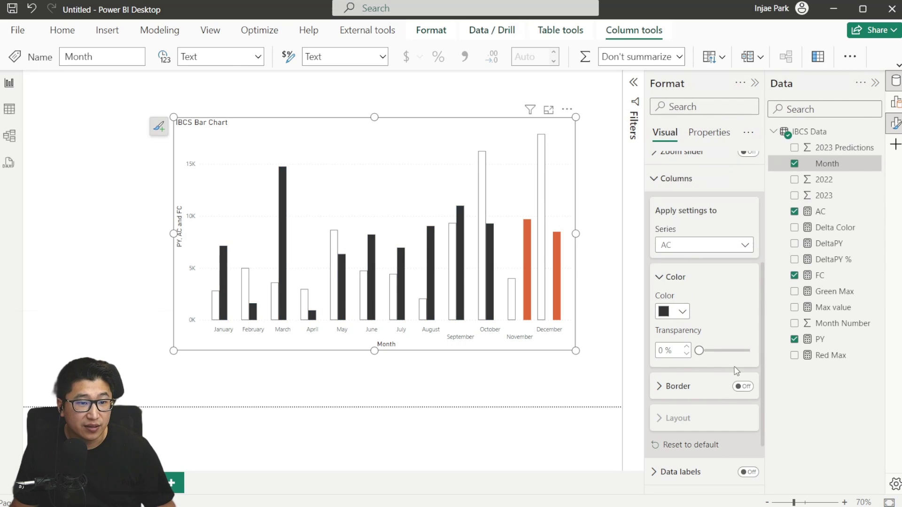
- Make FC columns light blue with a dark navy border, then reset Series to All
click(718, 249)
click(700, 309)
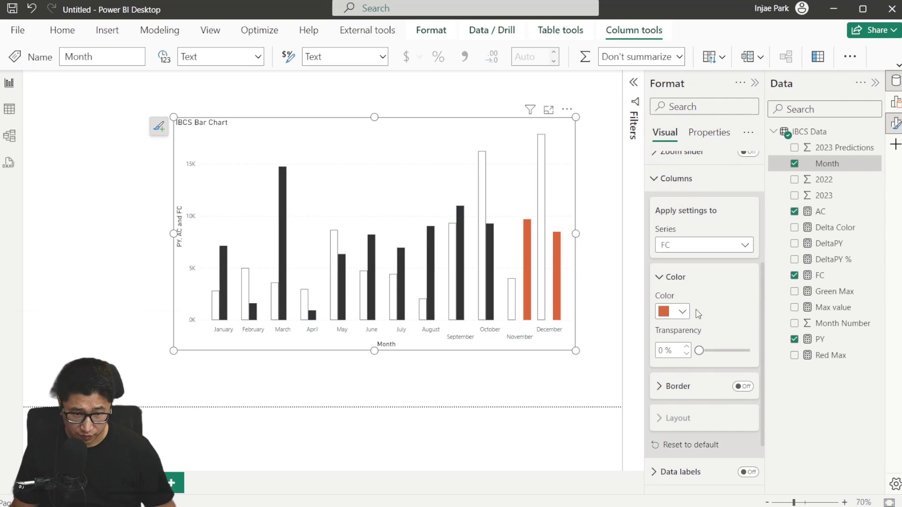
click(682, 312)
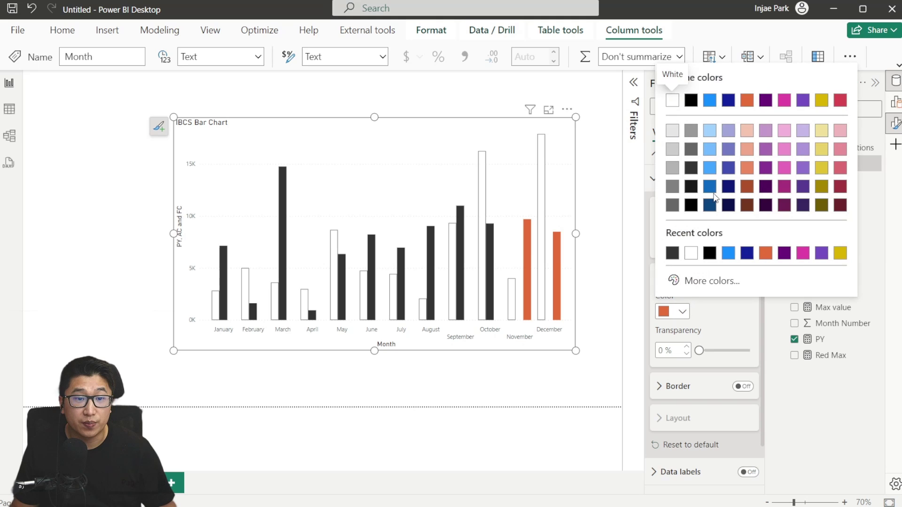
click(711, 131)
click(742, 387)
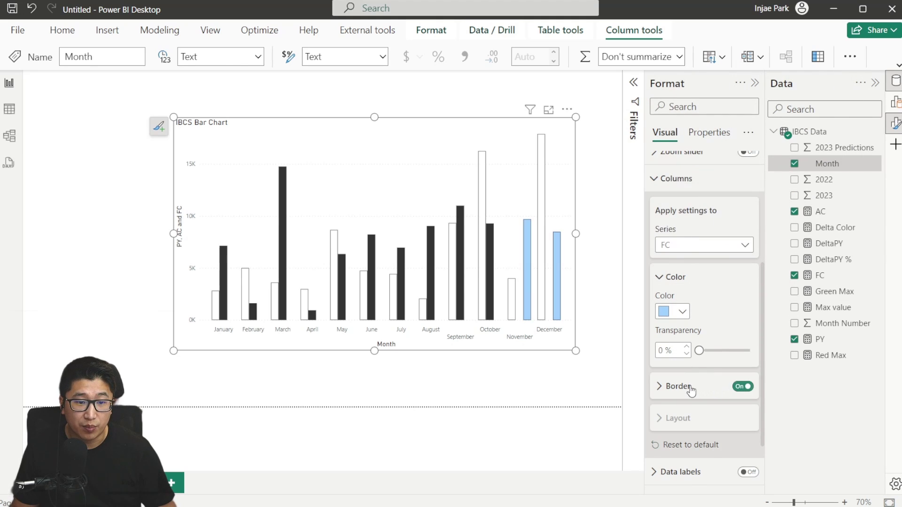
scroll(697, 433, down, 2)
click(682, 337)
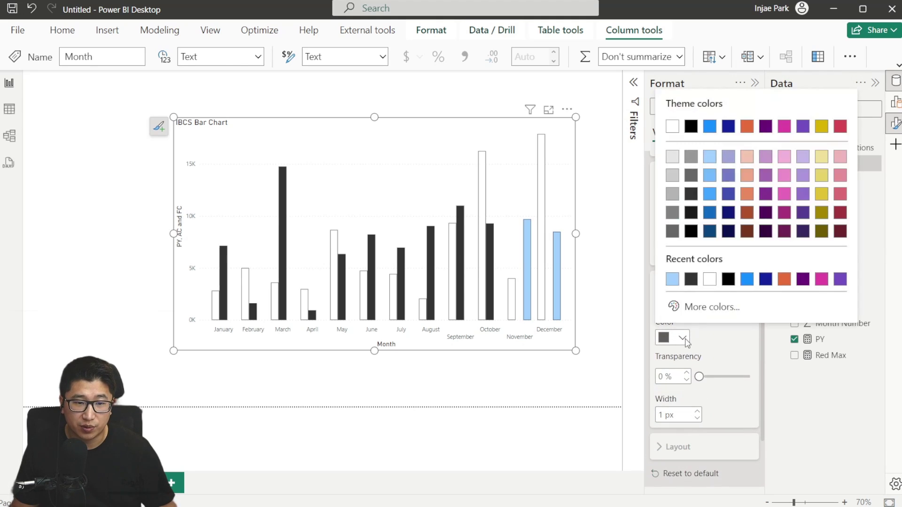
click(729, 233)
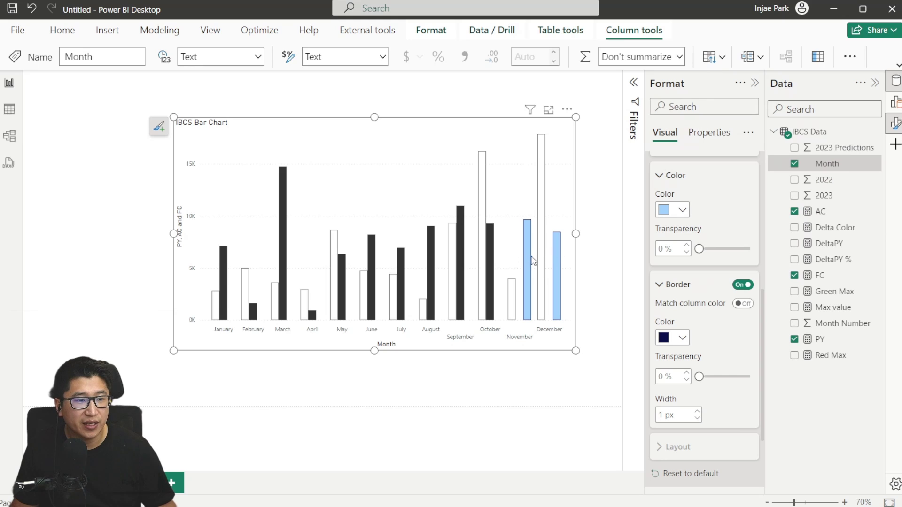
scroll(714, 254, up, 2)
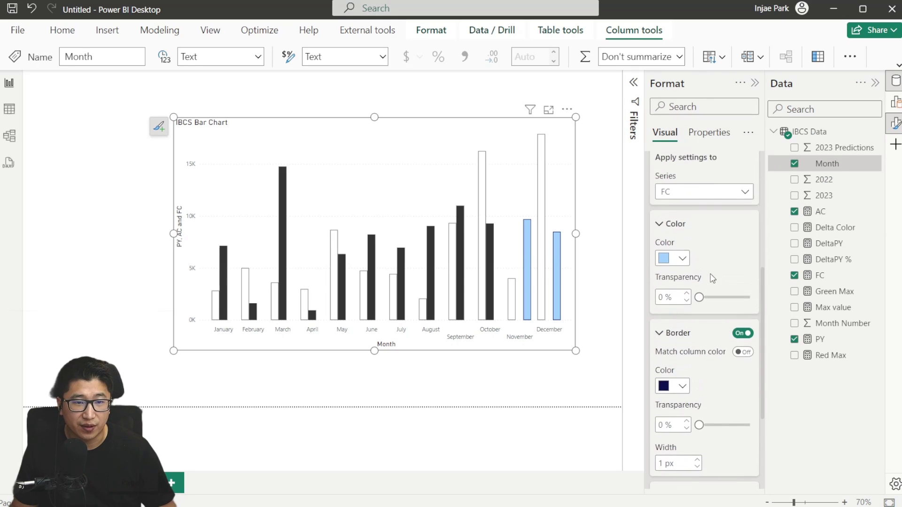
click(690, 197)
click(691, 210)
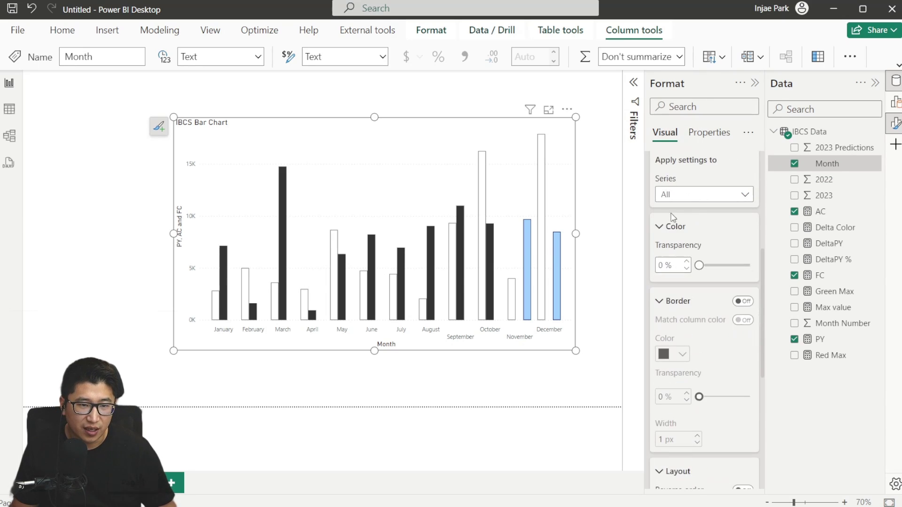
- Turn on column Overlap and set Space between series to 50%
click(680, 305)
click(673, 228)
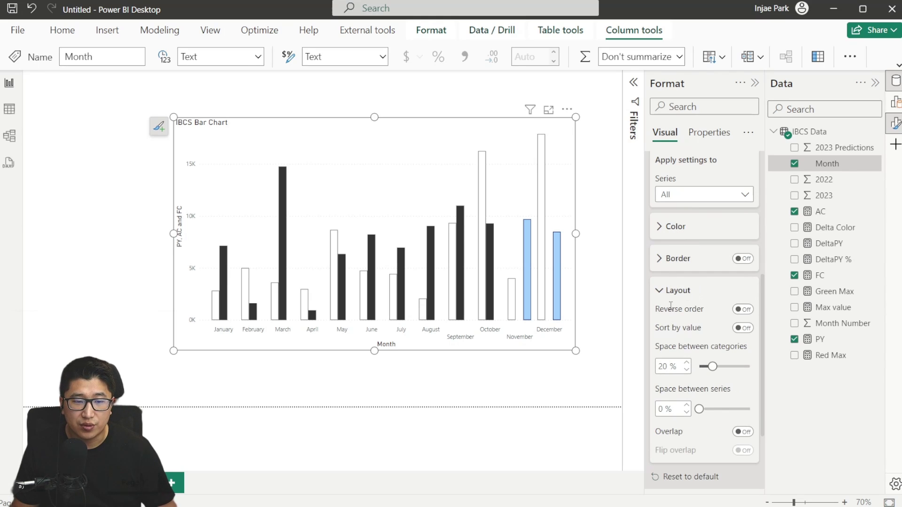
scroll(700, 270, up, 1)
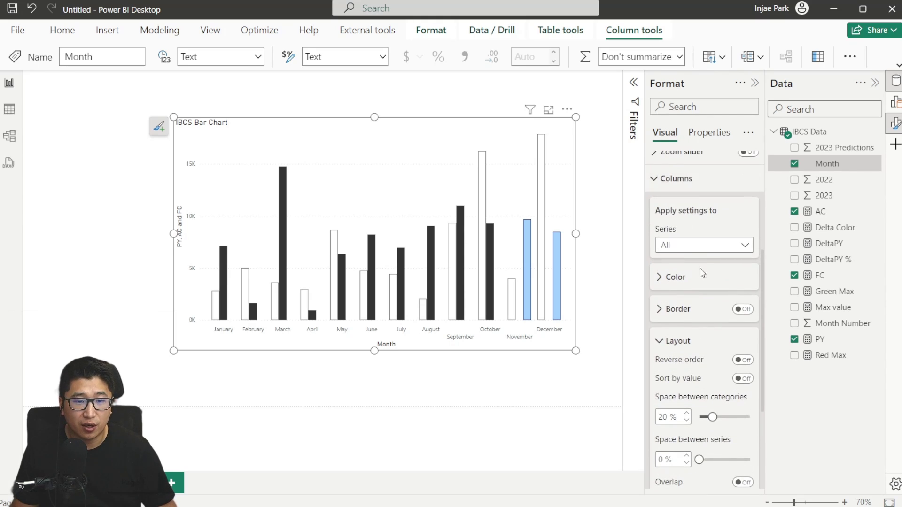
scroll(703, 273, down, 1)
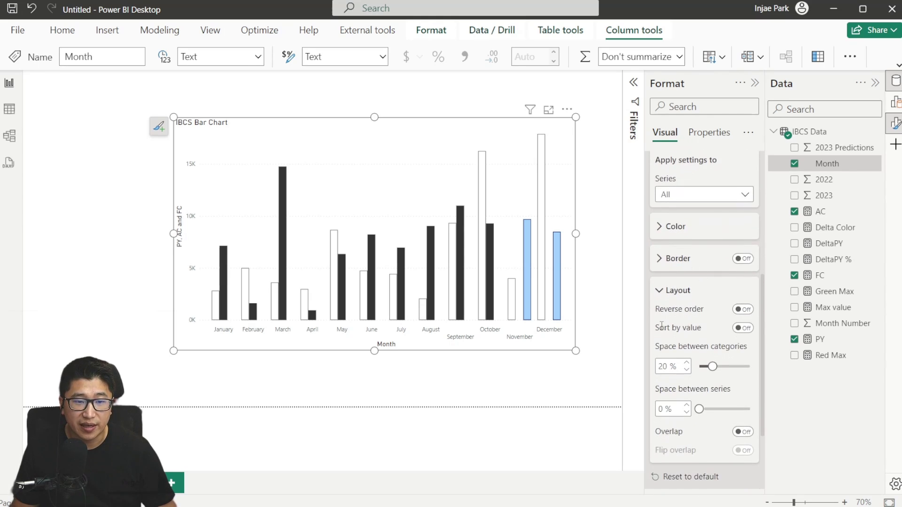
click(741, 433)
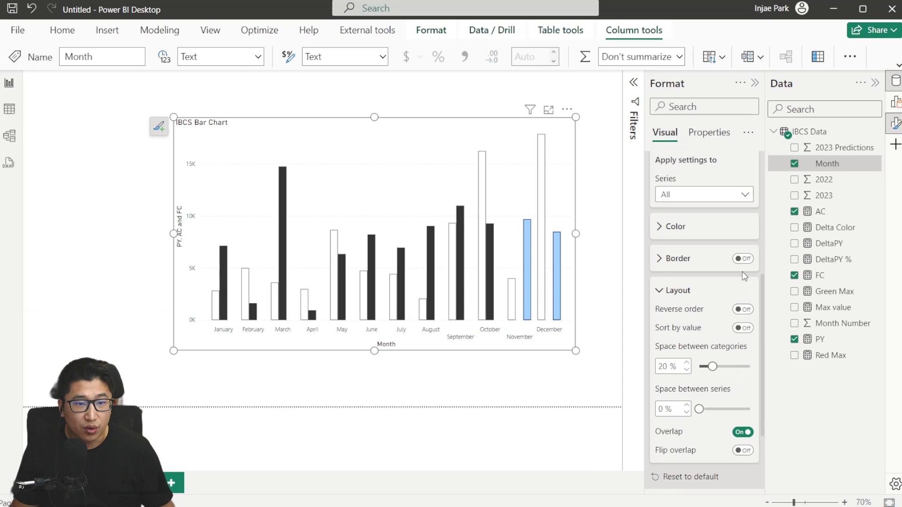
click(713, 366)
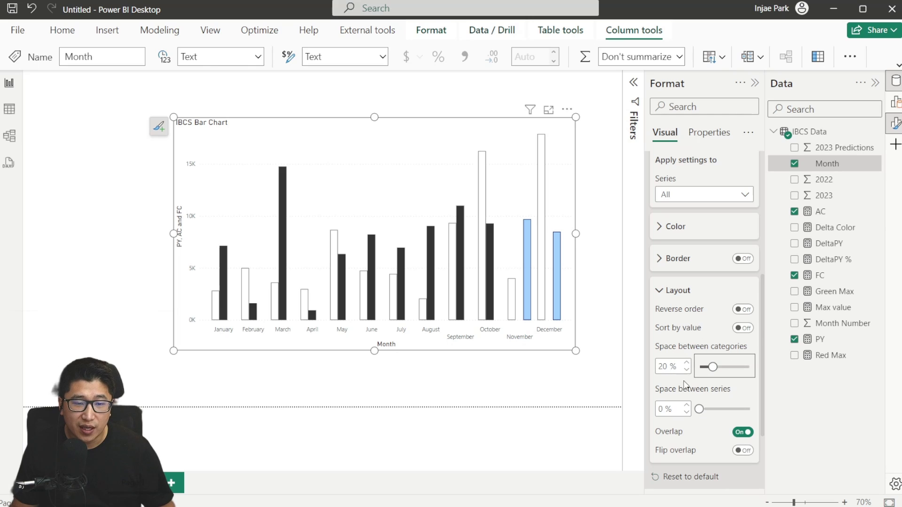
double_click(663, 409)
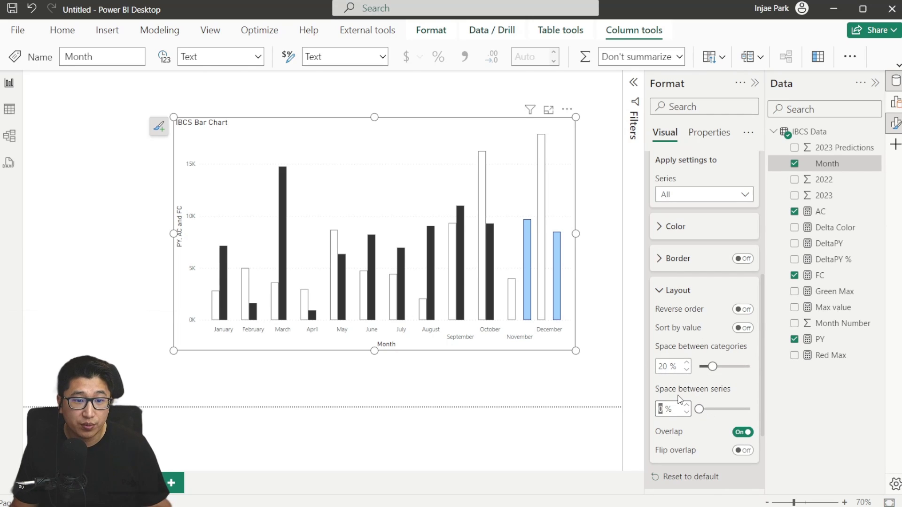
text(50)
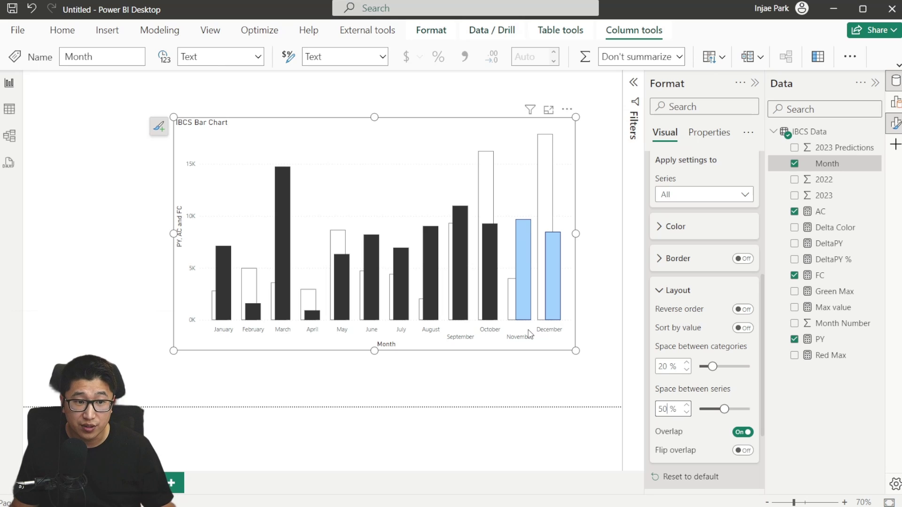
- Switch the chart Legend back on to list PY, AC and FC
scroll(717, 331, up, 5)
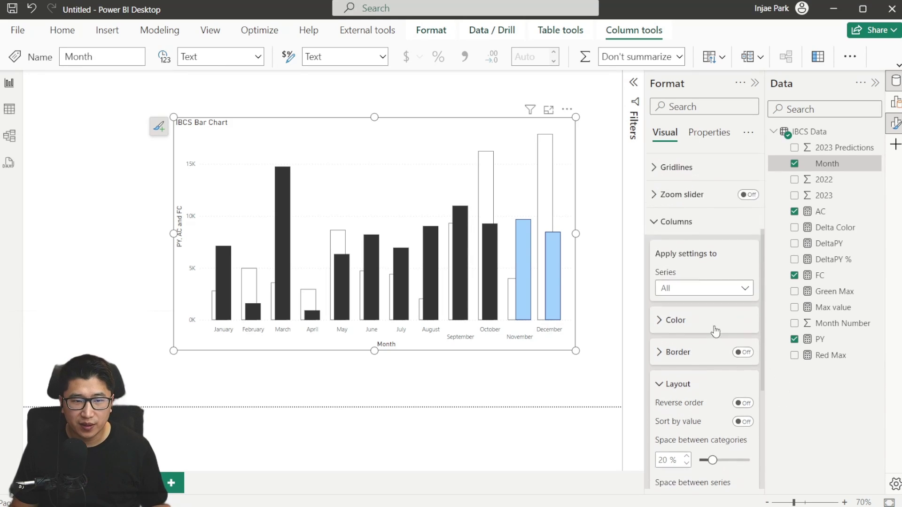
click(748, 222)
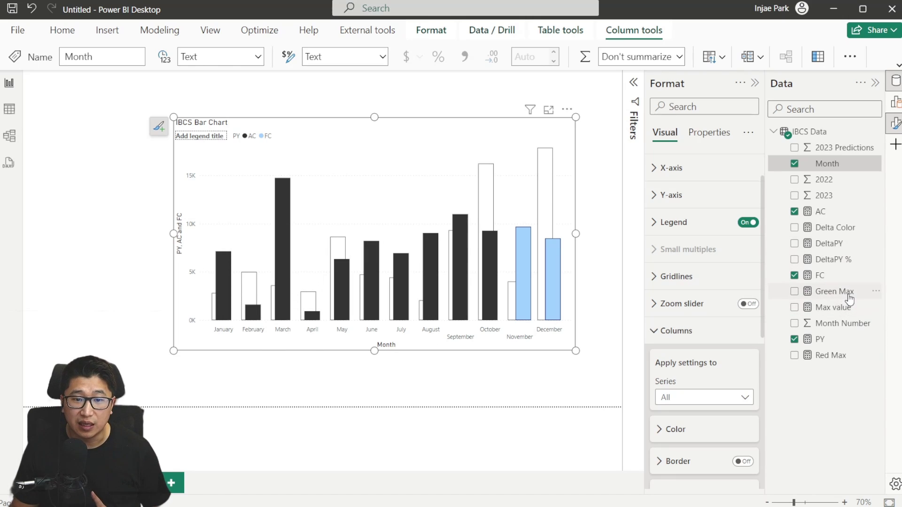
- Review the Green Max and DeltaPY measure formulas in the formula bar
click(719, 331)
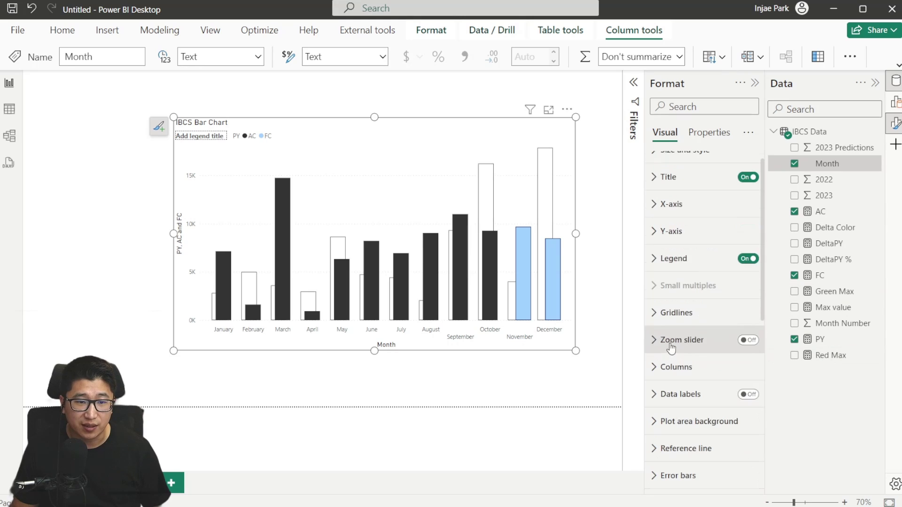
click(835, 291)
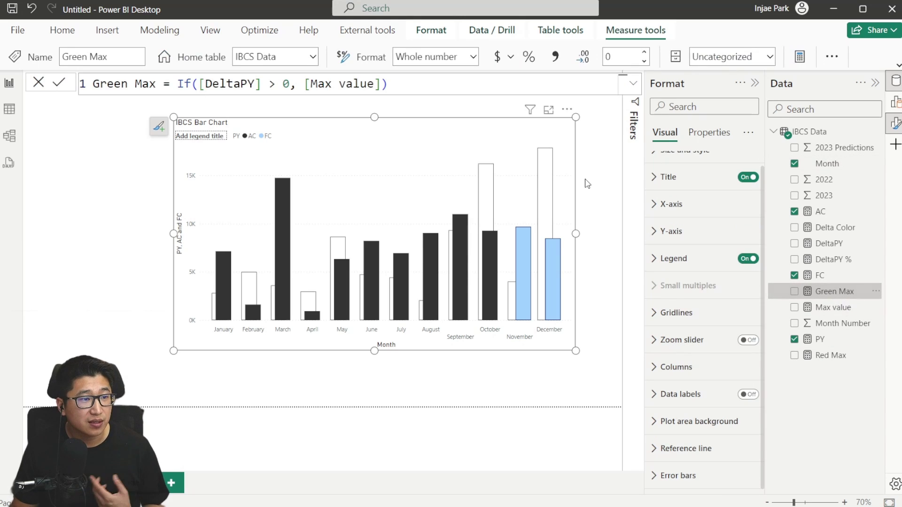
click(509, 89)
scroll(509, 89, up, 2)
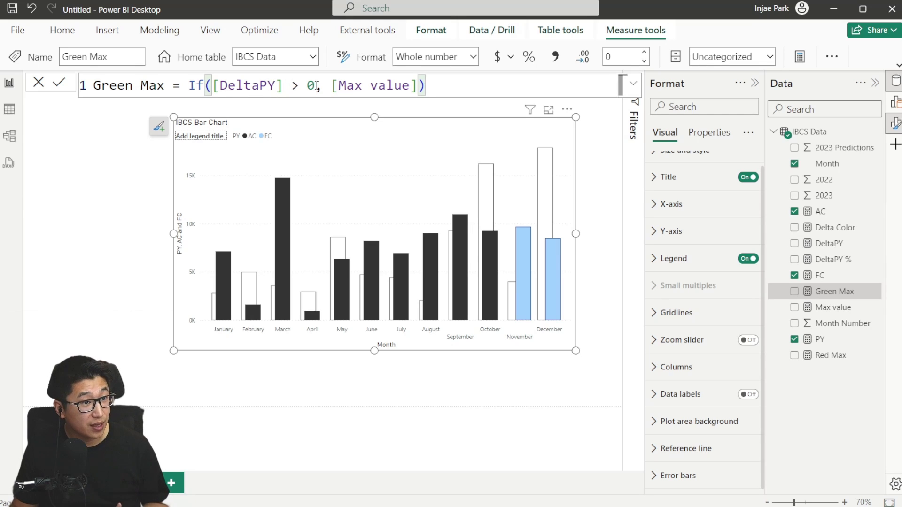
click(852, 243)
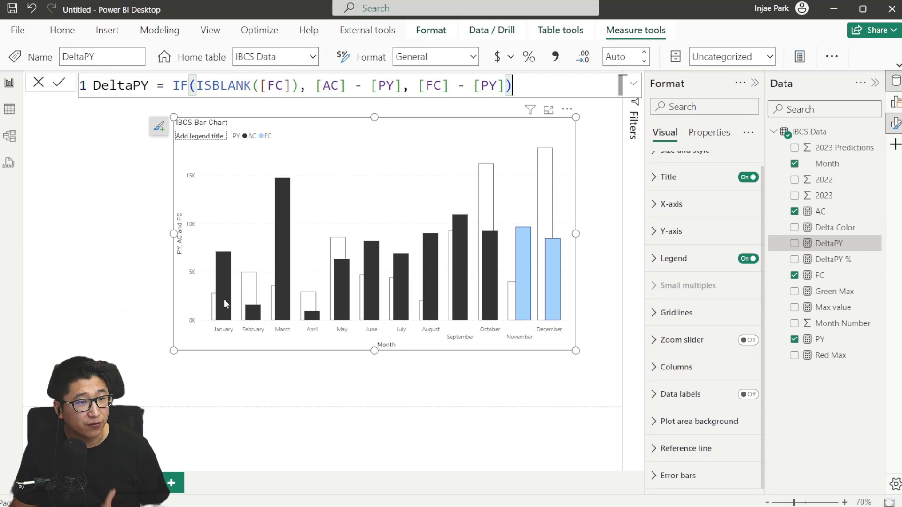
mouse_move(224, 299)
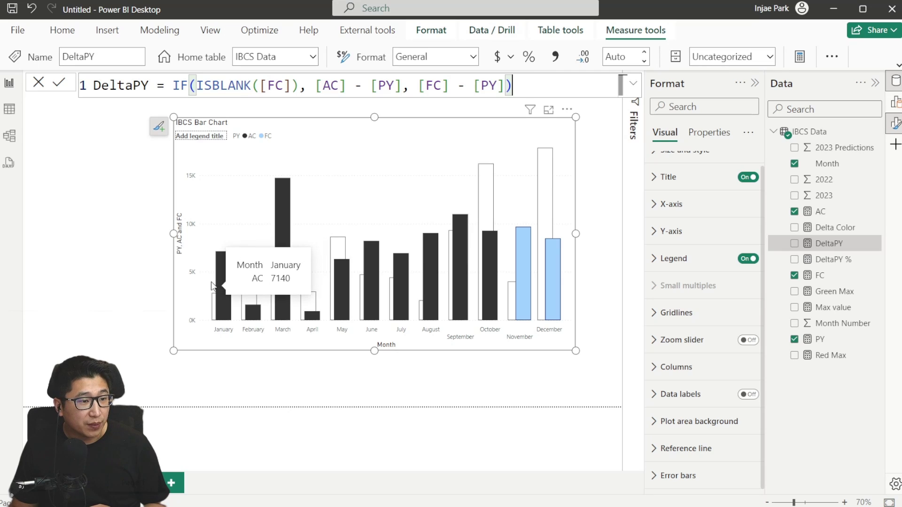
mouse_move(253, 289)
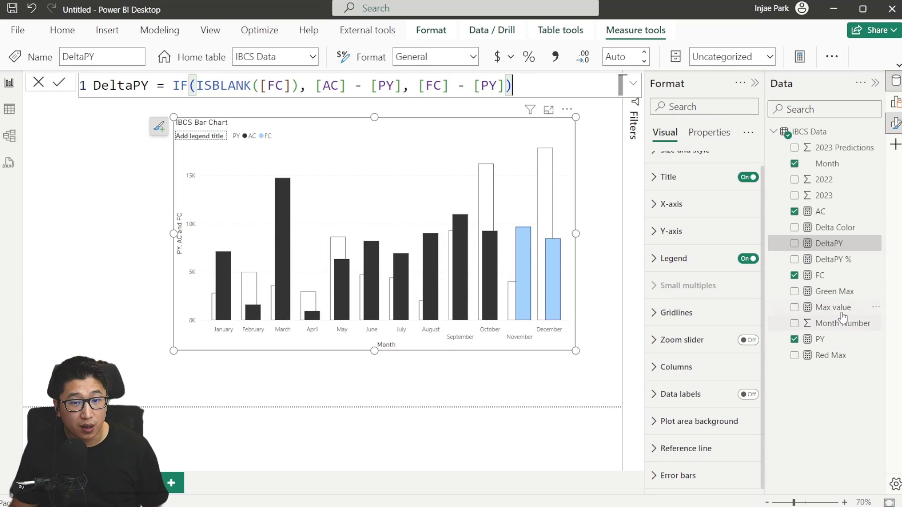
- Recheck Green Max, then display Red Max: If([DeltaPY] < 0, [Max value])
click(834, 292)
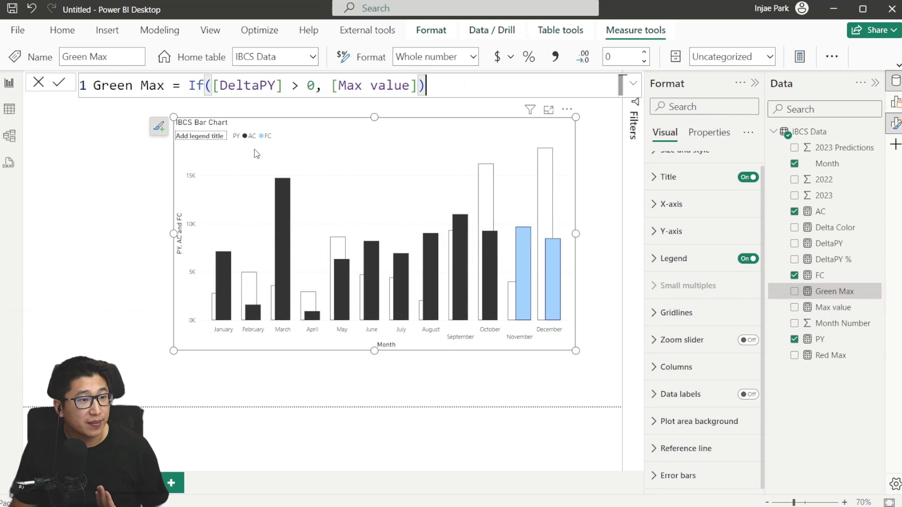
click(634, 83)
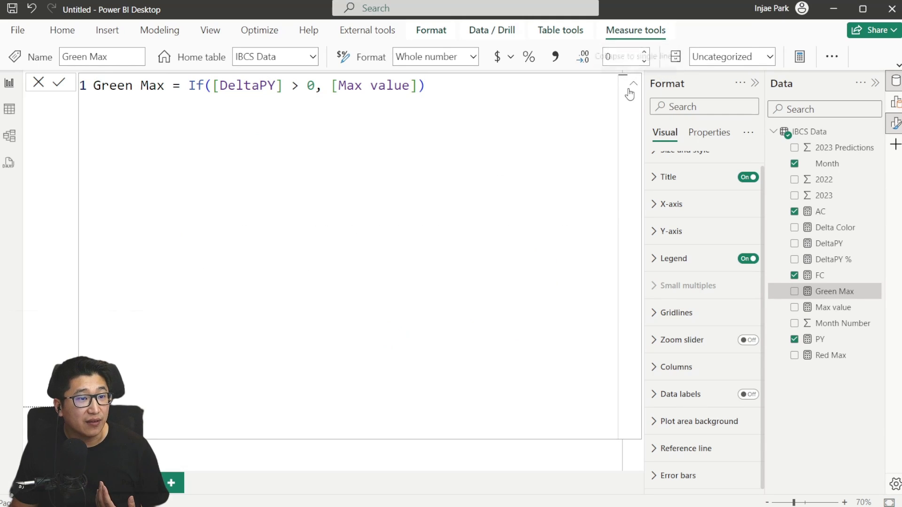
click(632, 84)
click(859, 354)
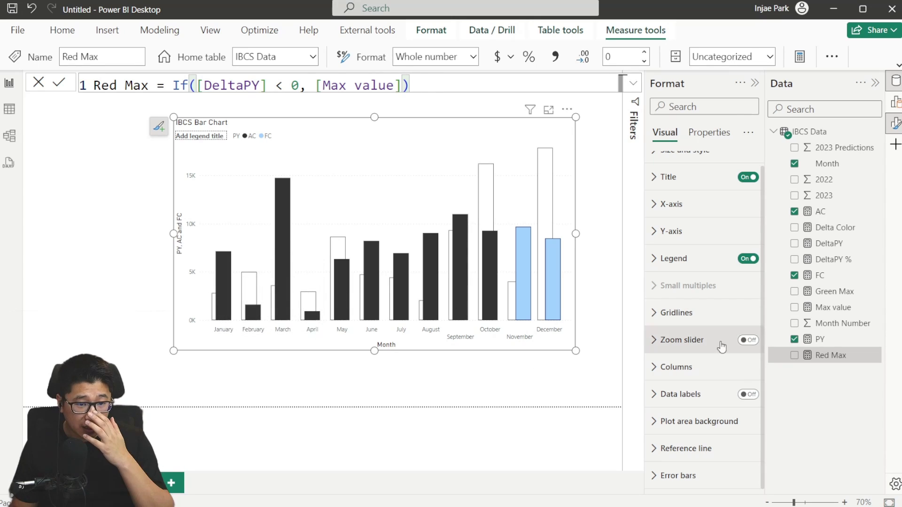
- Enable error bars on the PY series with Green Max as the upper bound
click(707, 477)
scroll(712, 329, down, 4)
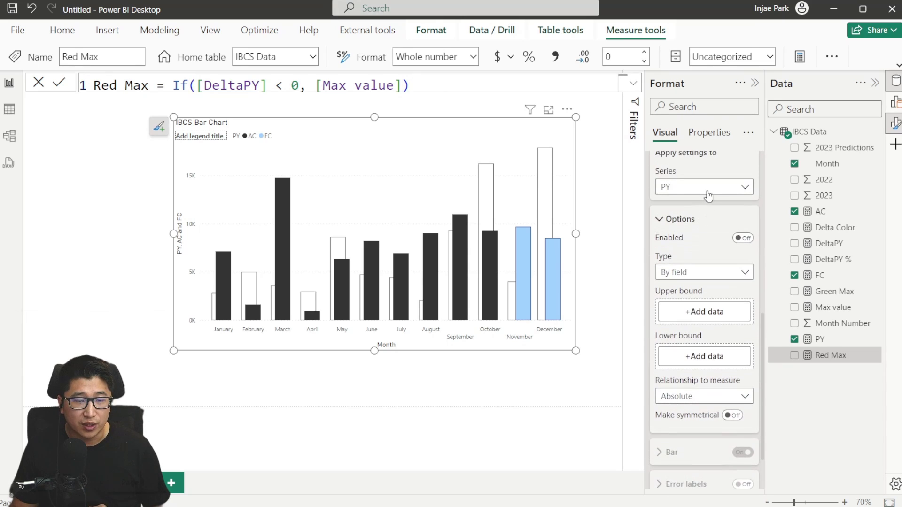
scroll(709, 197, up, 1)
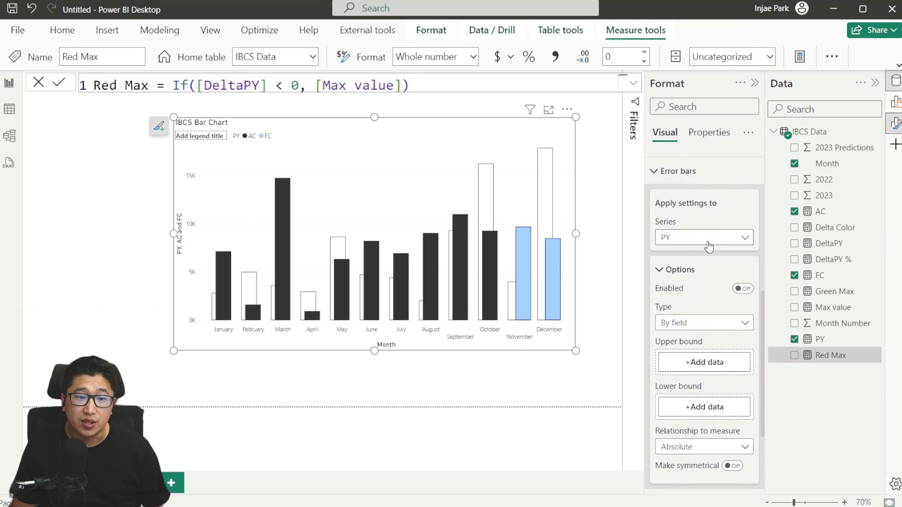
click(708, 243)
click(705, 242)
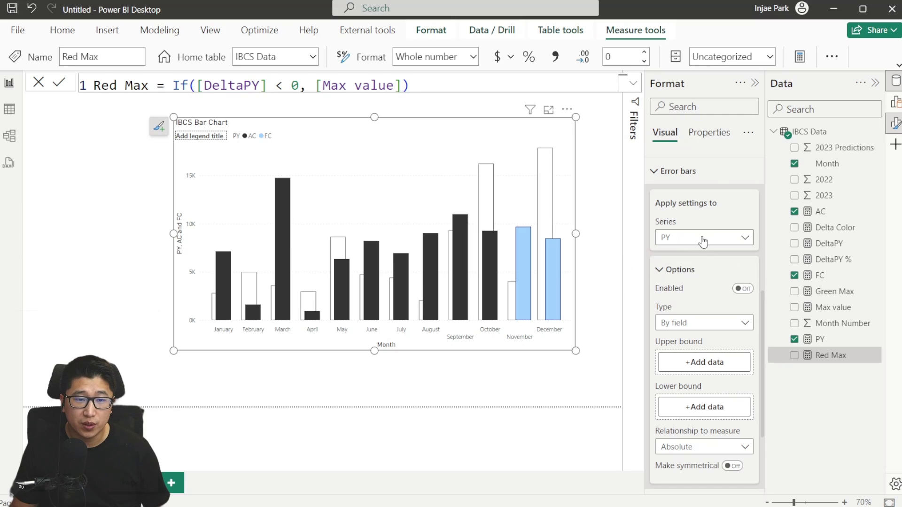
scroll(700, 242, down, 1)
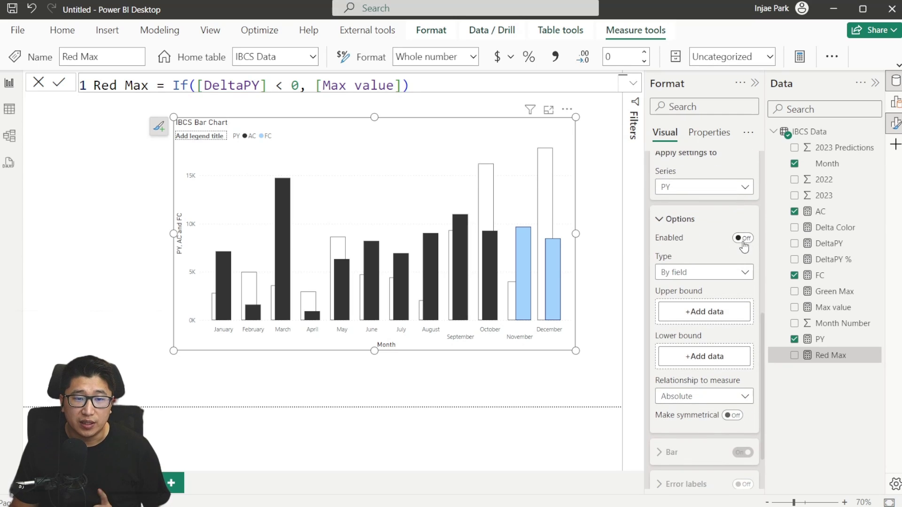
click(743, 240)
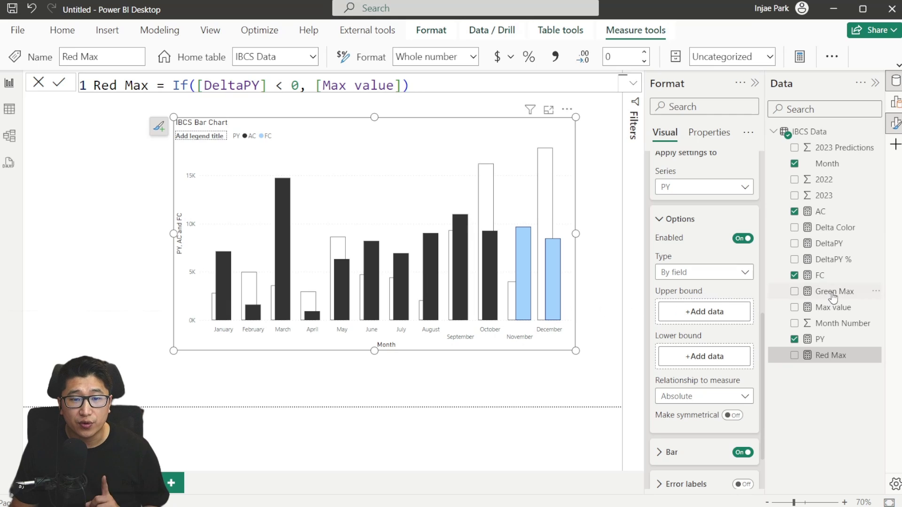
drag(834, 292, 703, 314)
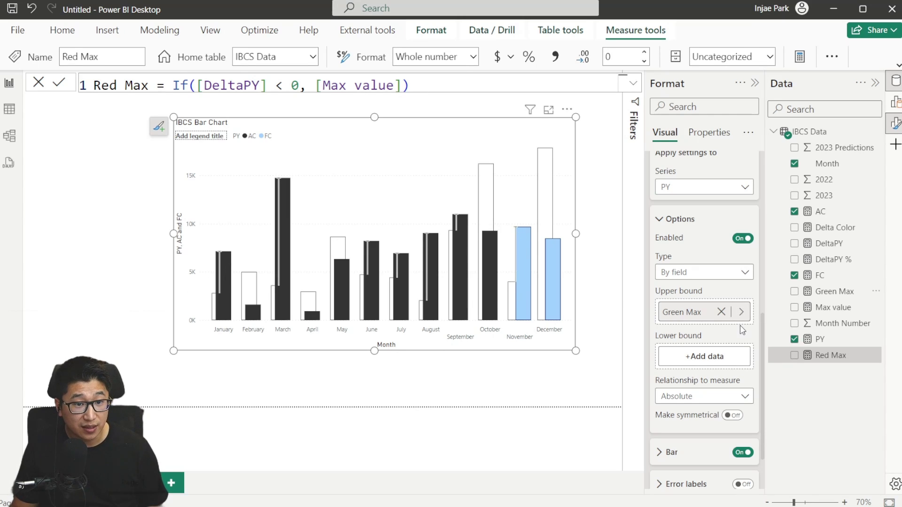
- Turn off the error bar tooltip and set the bar colour to a custom strong green
scroll(726, 350, down, 3)
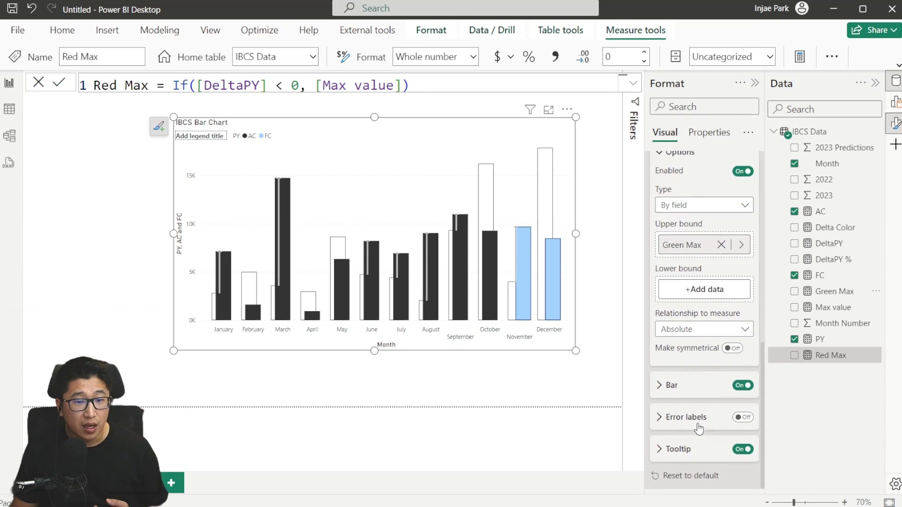
click(741, 449)
click(672, 386)
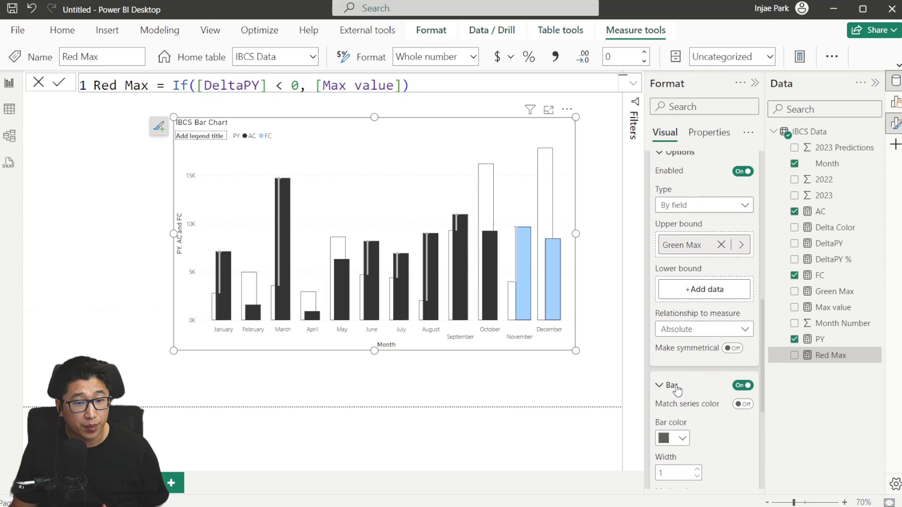
click(683, 212)
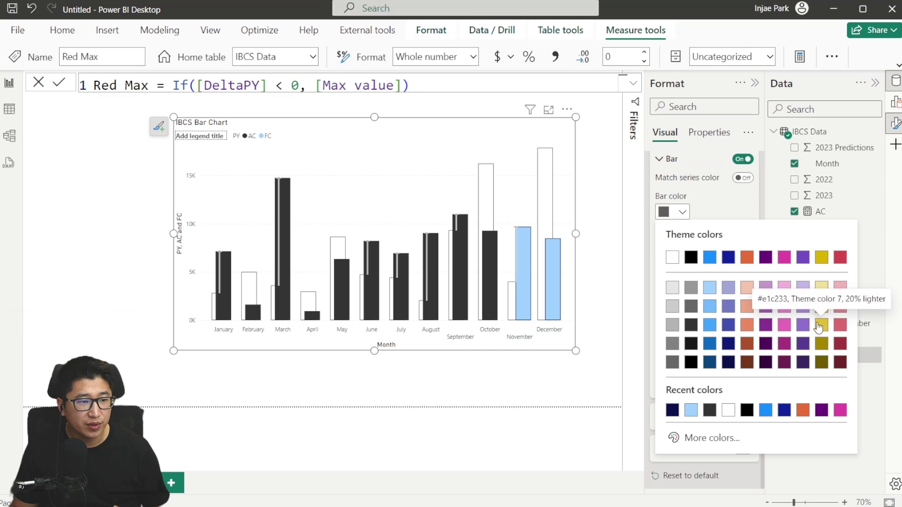
click(690, 437)
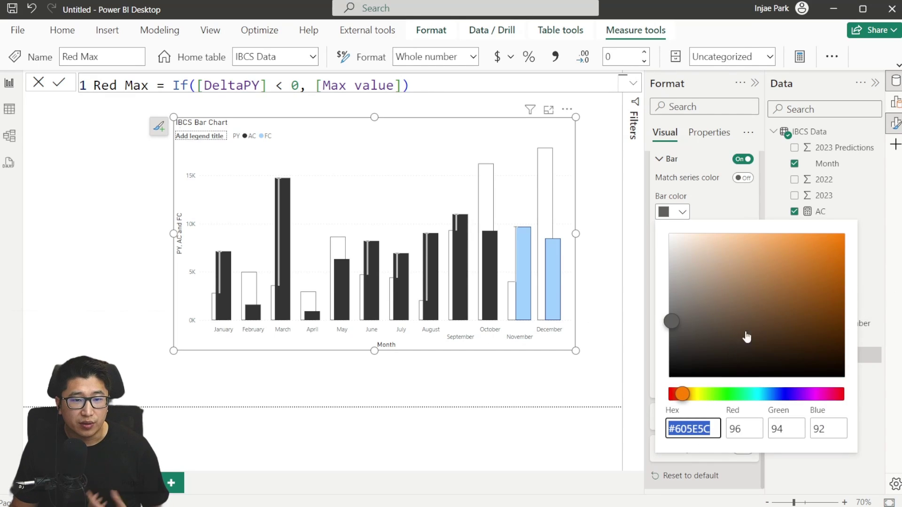
click(723, 393)
mouse_move(794, 292)
mouse_down()
mouse_move(810, 274)
mouse_move(828, 288)
mouse_up()
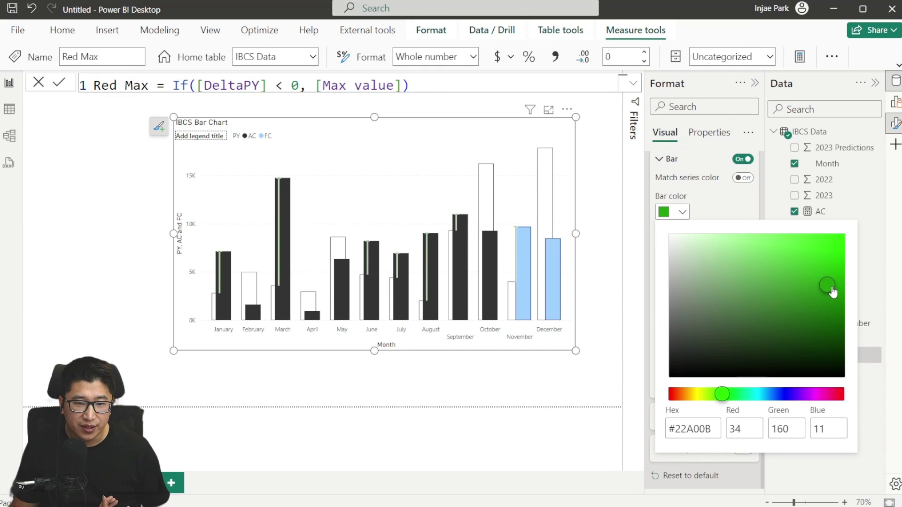
click(730, 210)
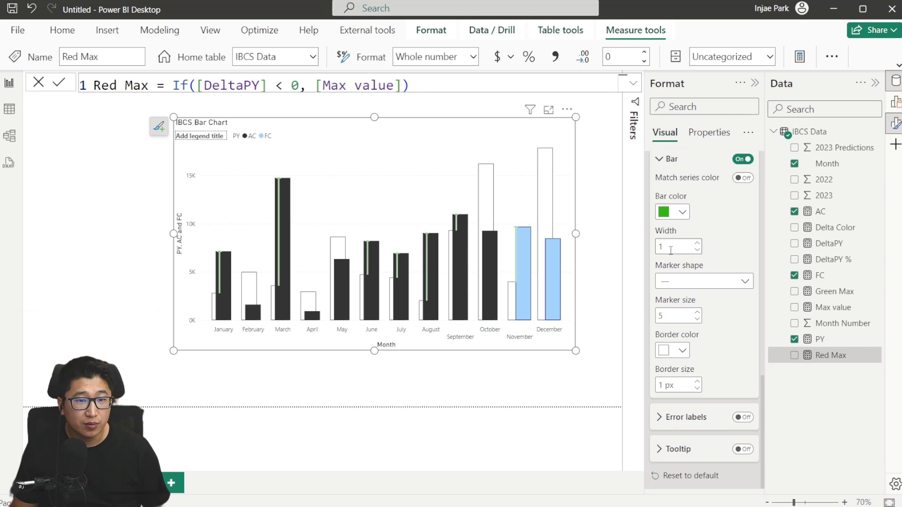
- Set the error bar width to 10, marker shape None and border size 0 px
click(721, 239)
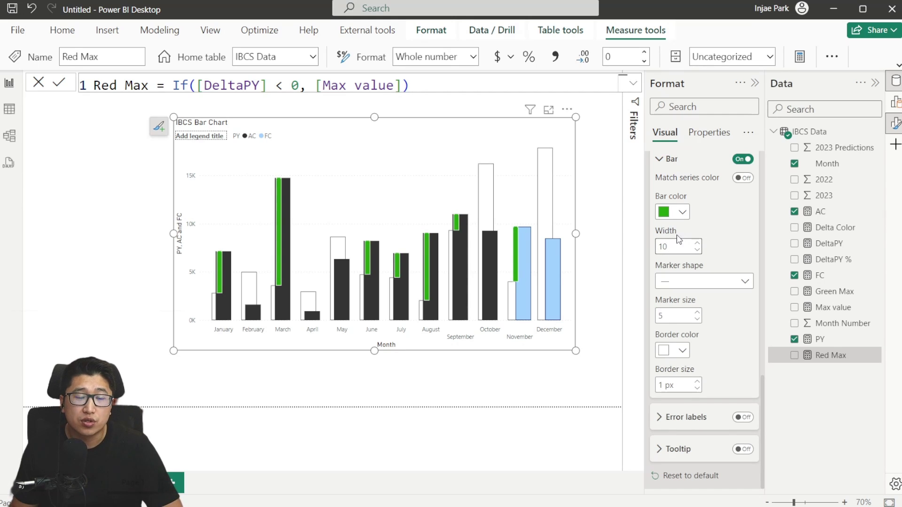
click(726, 285)
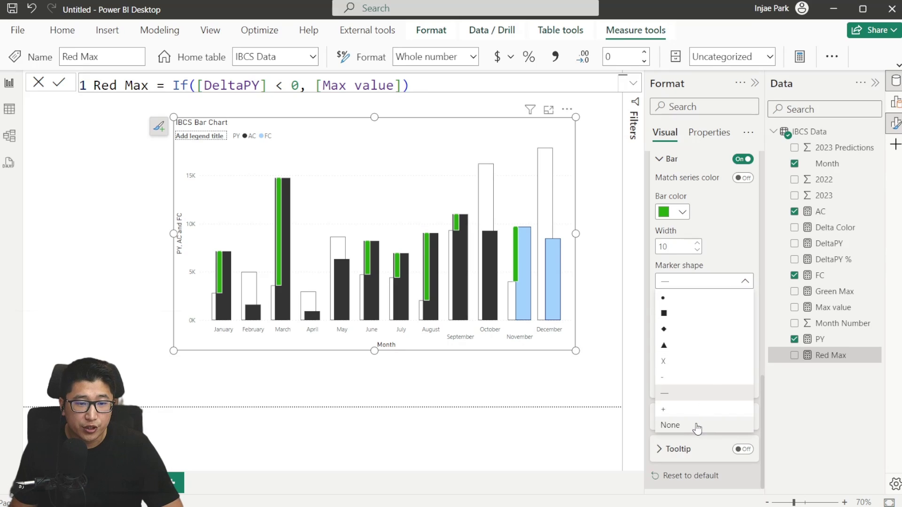
click(697, 426)
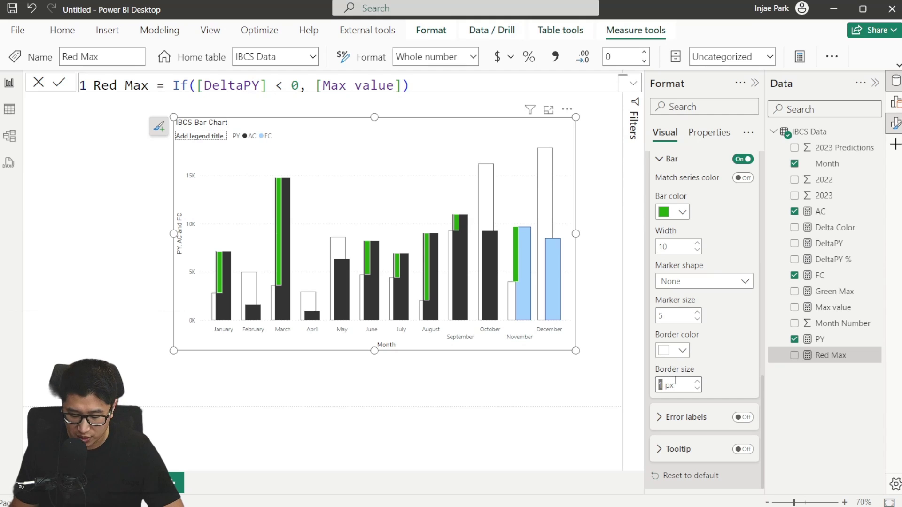
text(0)
key(Return)
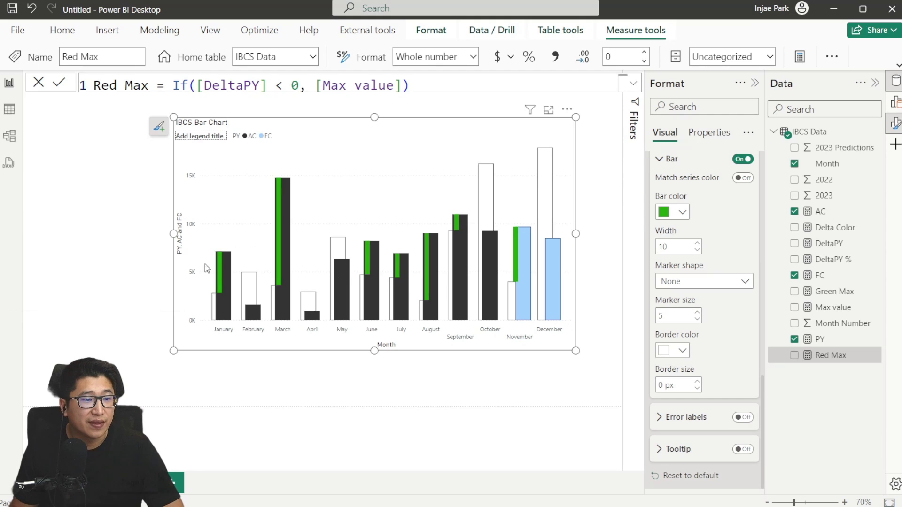
- Switch error-bar Series to AC, use Red Max as upper bound, and enable them
scroll(724, 272, up, 6)
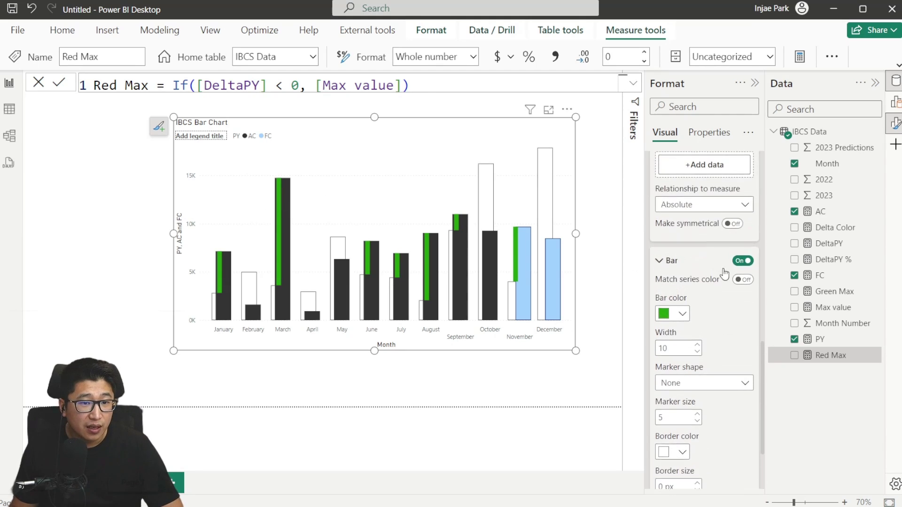
scroll(710, 308, up, 4)
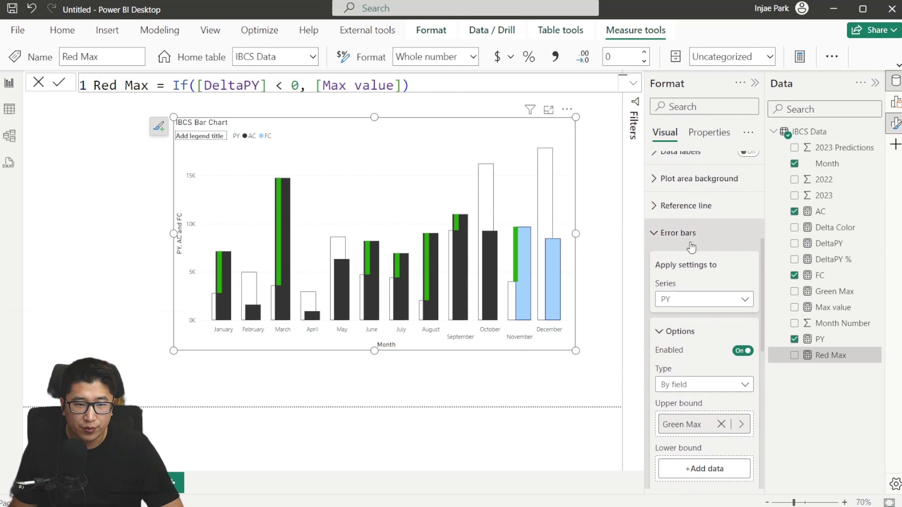
click(720, 301)
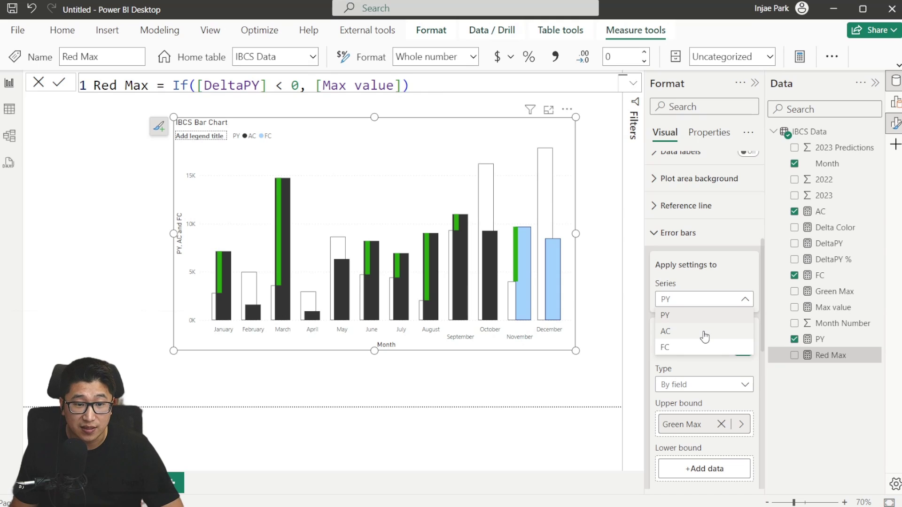
click(704, 337)
scroll(710, 338, down, 1)
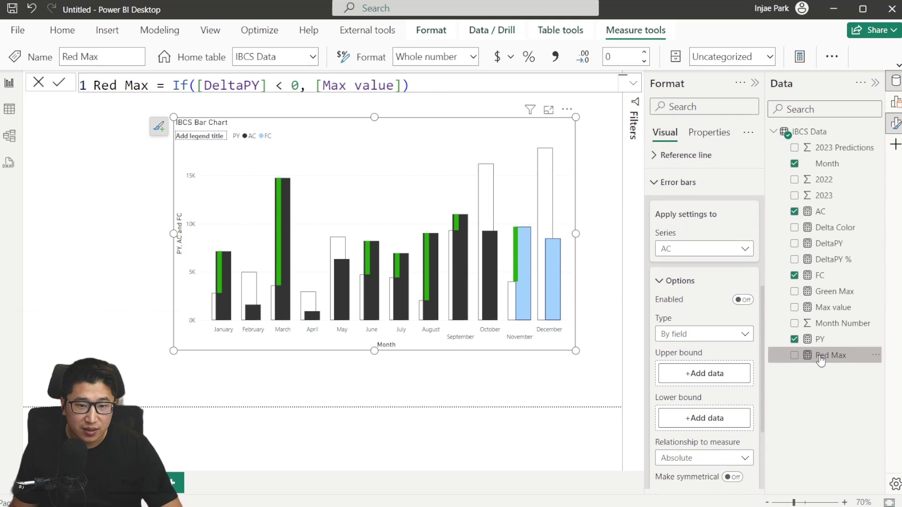
drag(821, 360, 709, 374)
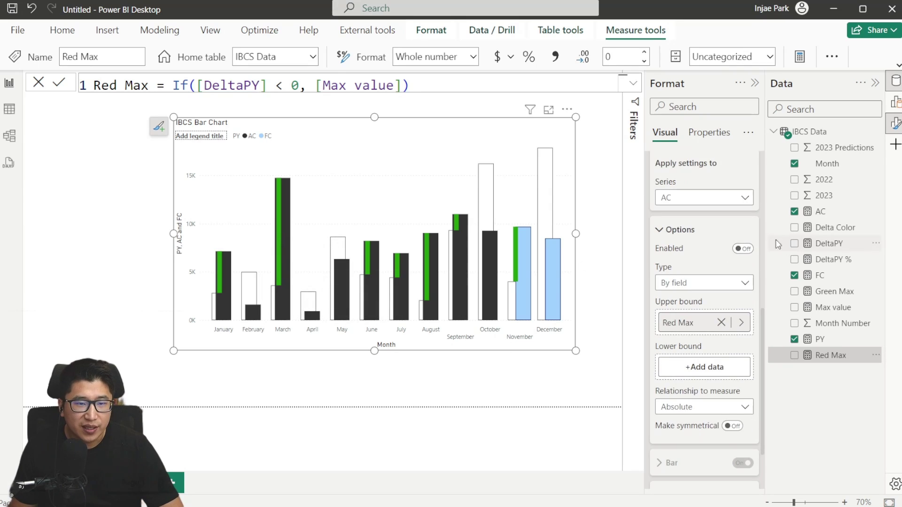
click(742, 249)
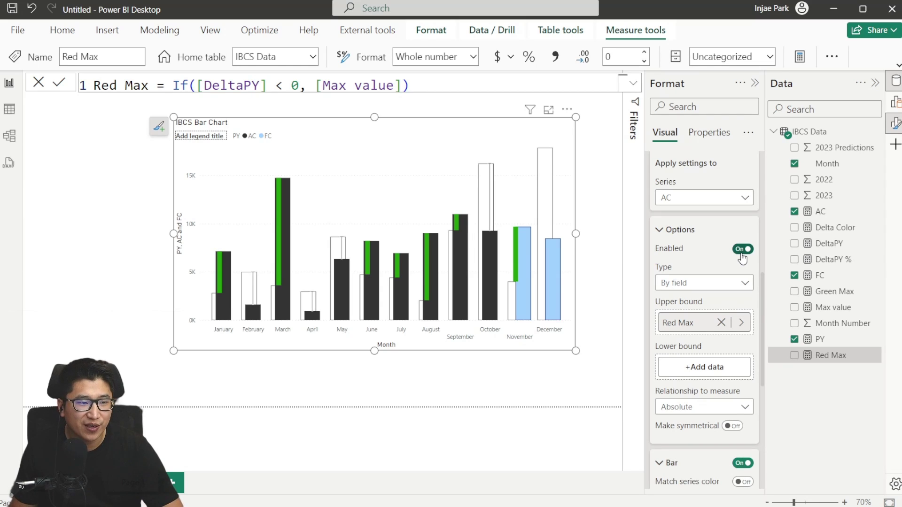
- Style the AC error bars dark red, width 10, with marker shape None
click(660, 238)
click(674, 315)
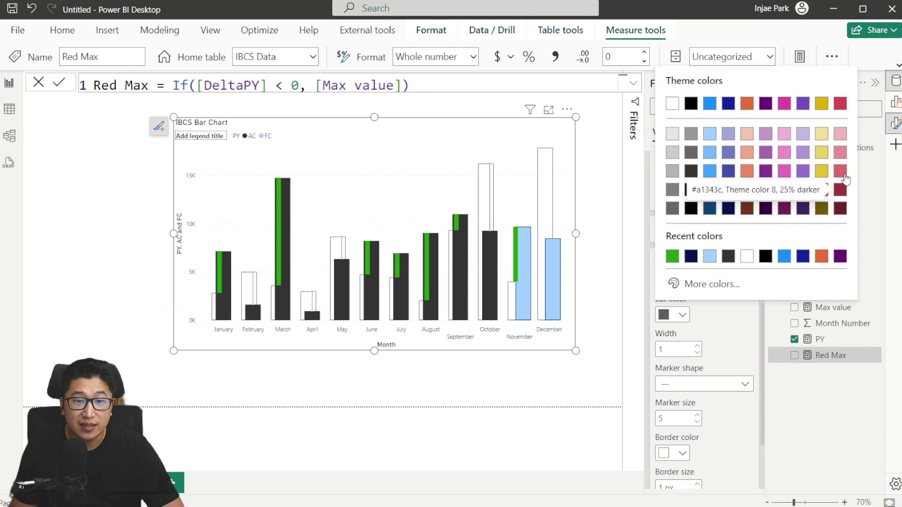
click(841, 190)
click(671, 349)
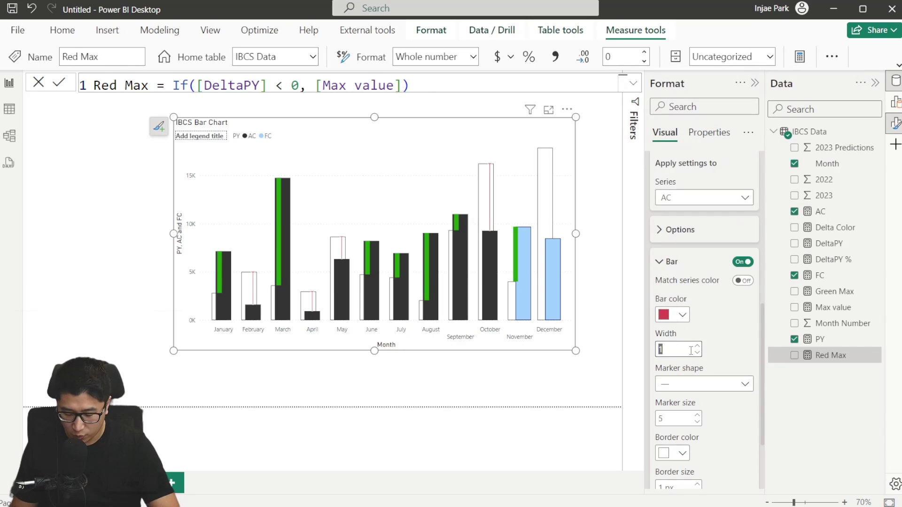
text(10)
scroll(693, 350, down, 2)
click(712, 289)
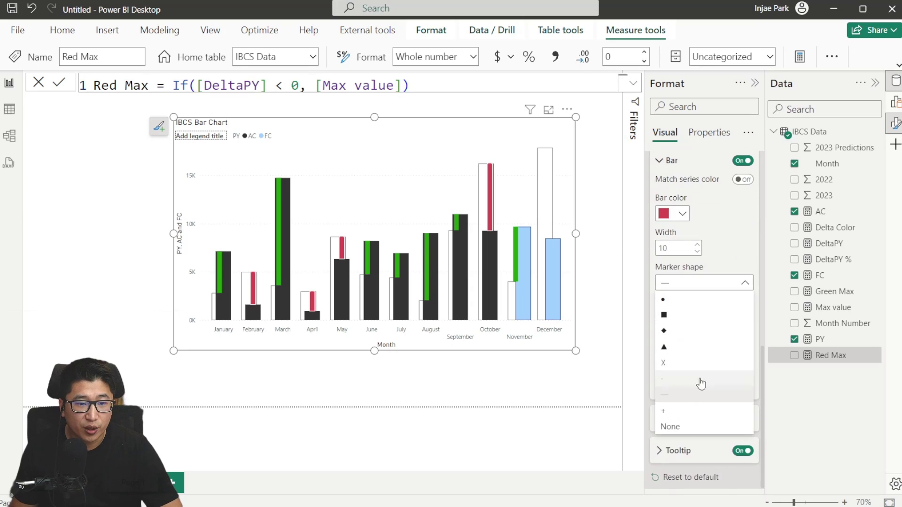
click(670, 426)
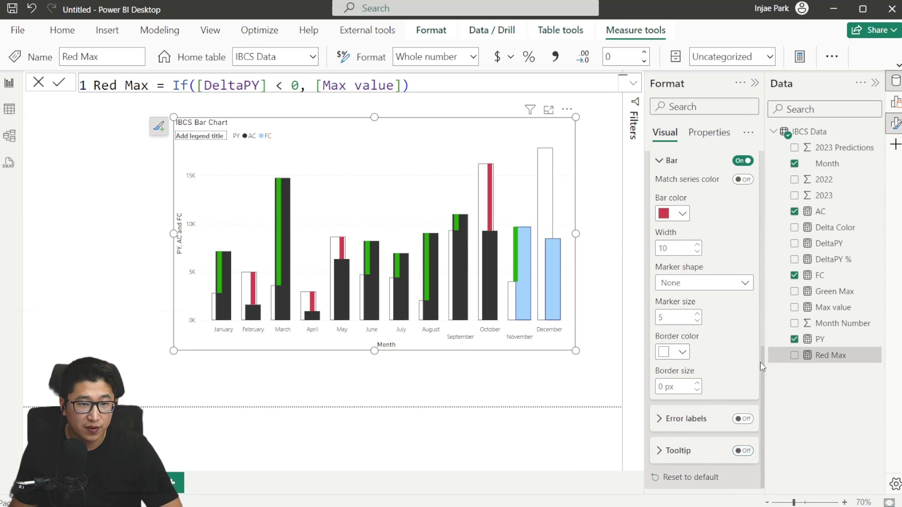
scroll(752, 338, up, 3)
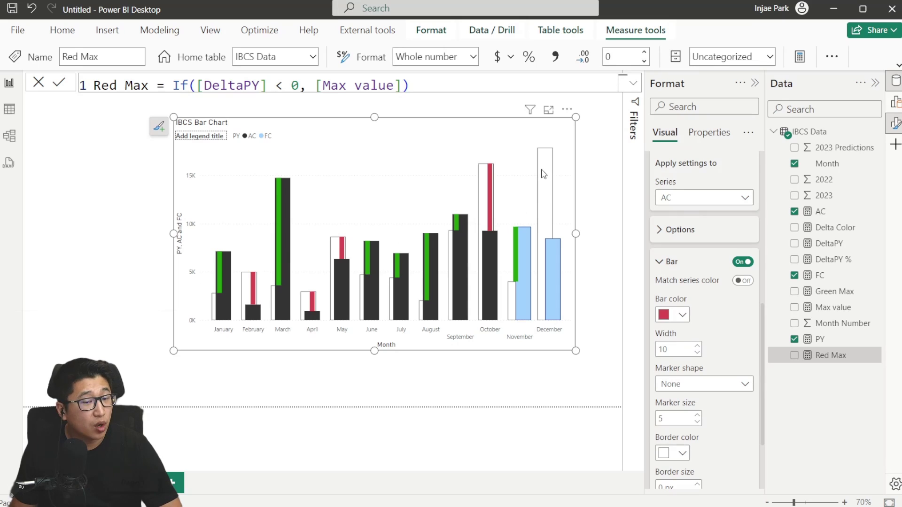
scroll(698, 282, up, 1)
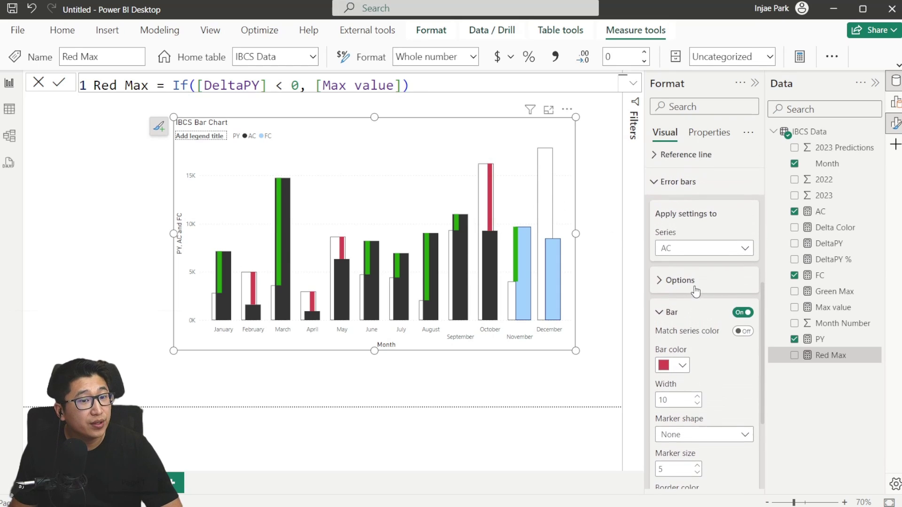
- Select FC, enable its error bars, and set Red Max as the upper bound
click(699, 253)
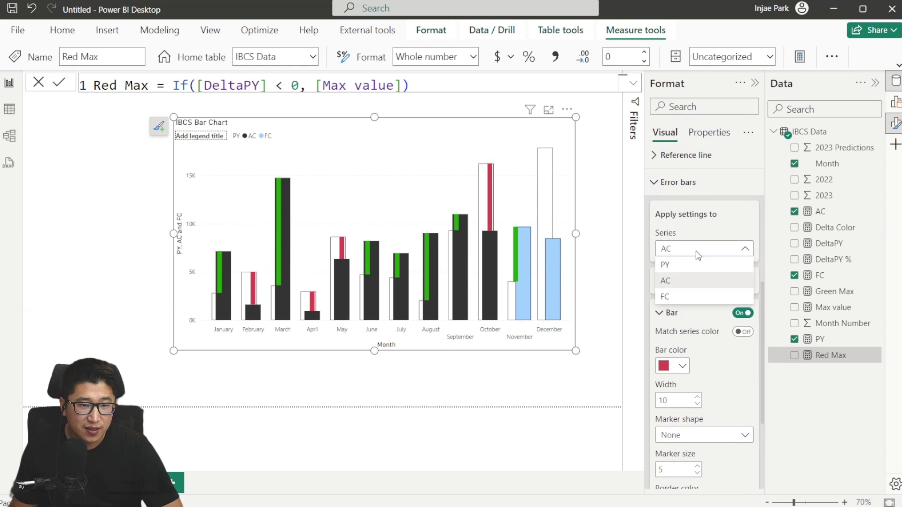
click(694, 297)
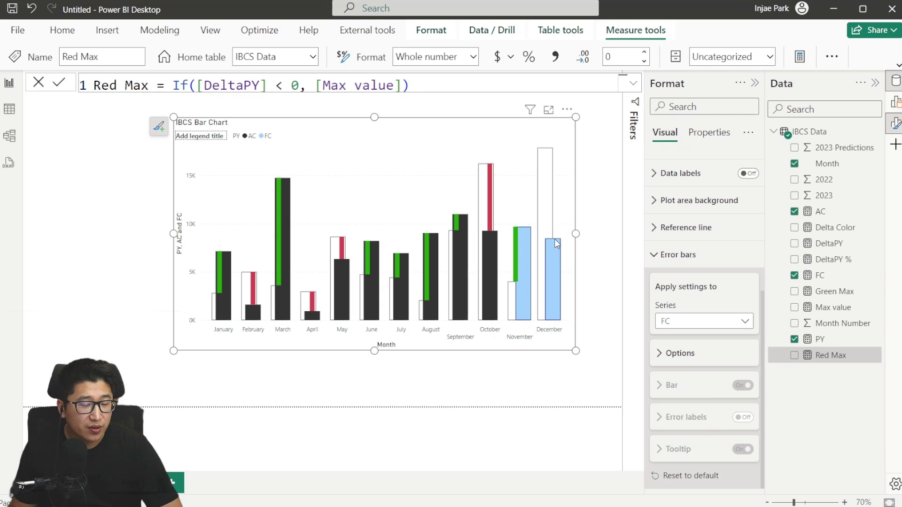
click(749, 353)
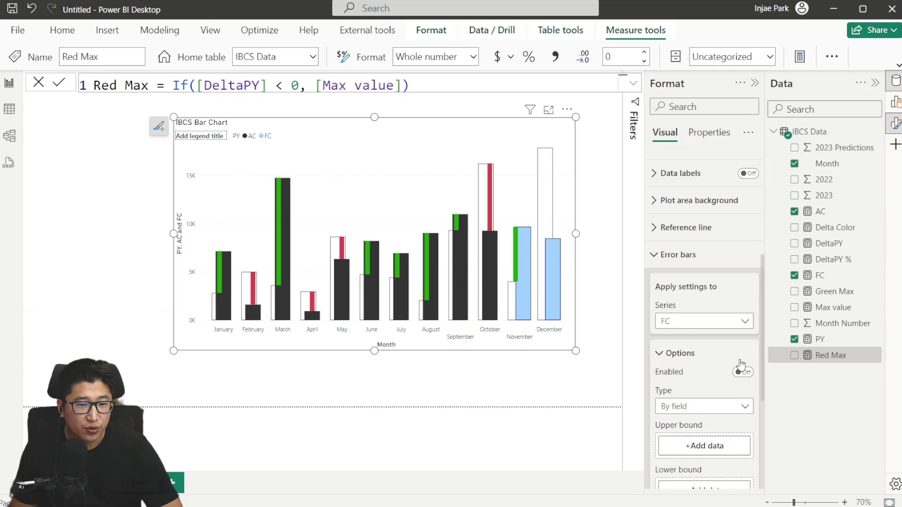
scroll(744, 284, down, 2)
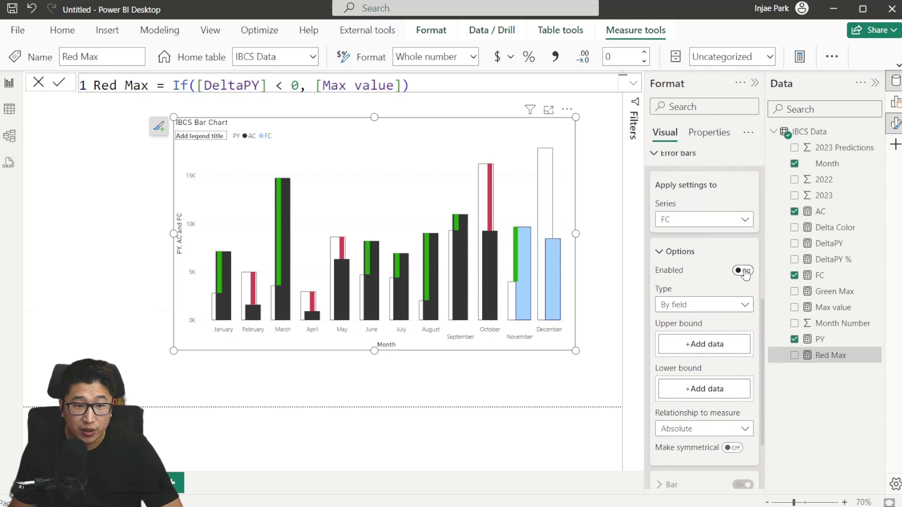
click(743, 271)
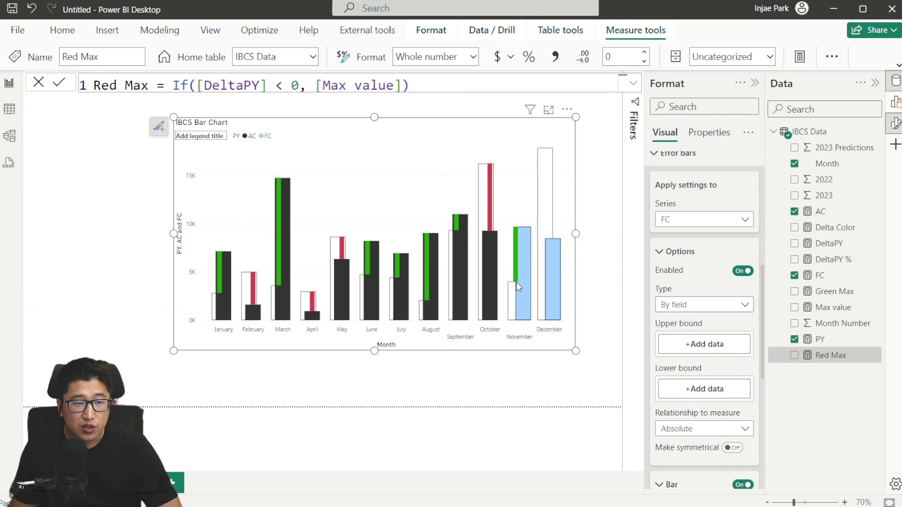
mouse_move(518, 289)
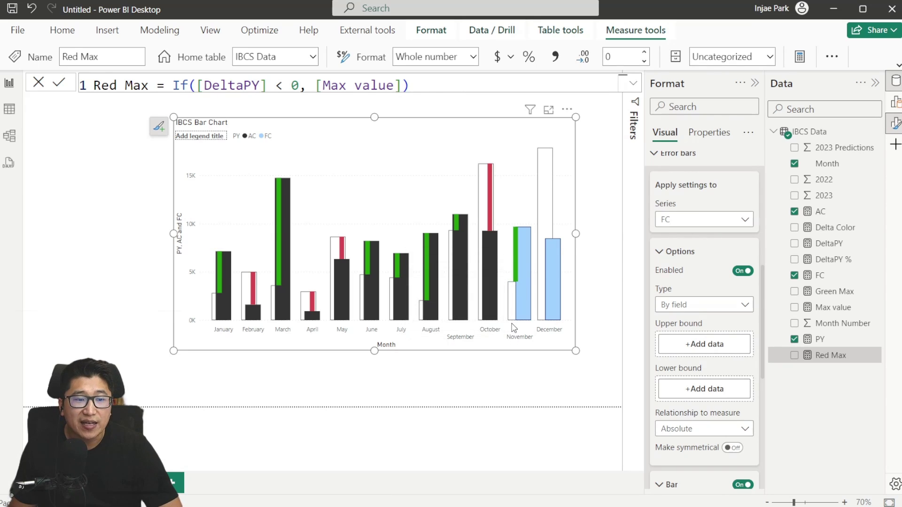
click(699, 220)
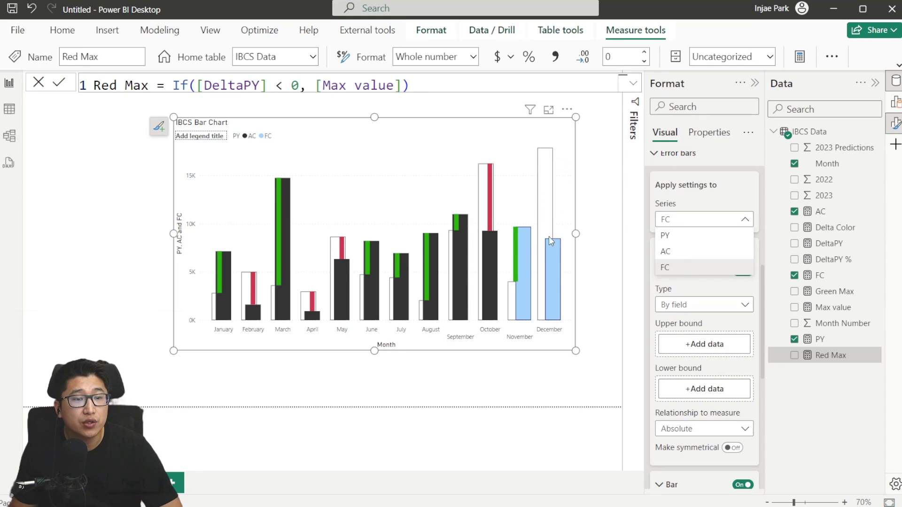
click(711, 267)
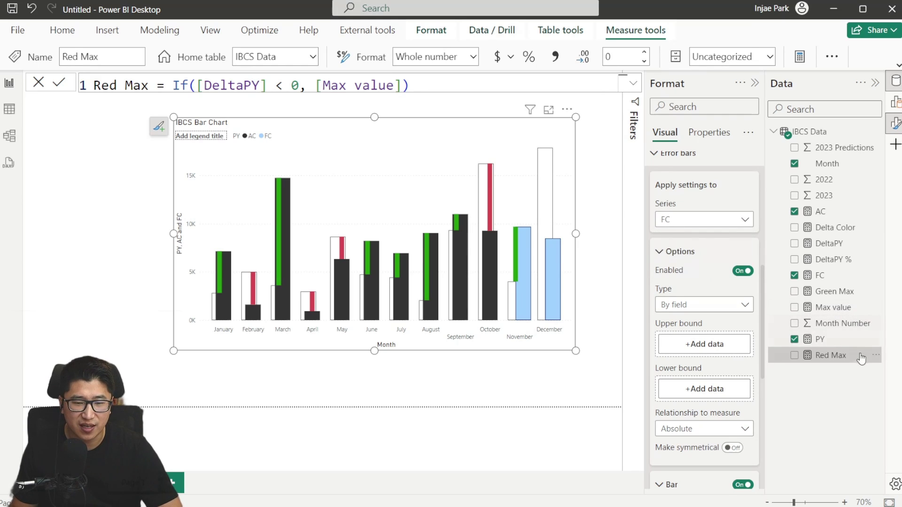
drag(858, 356, 721, 345)
- Style the FC error bars red with width 10 and border size 0
scroll(715, 282, down, 2)
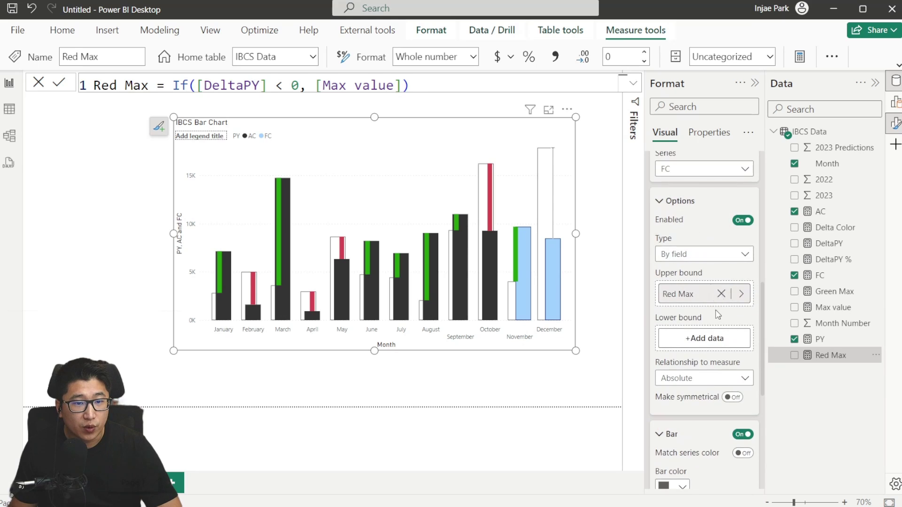
scroll(718, 314, down, 4)
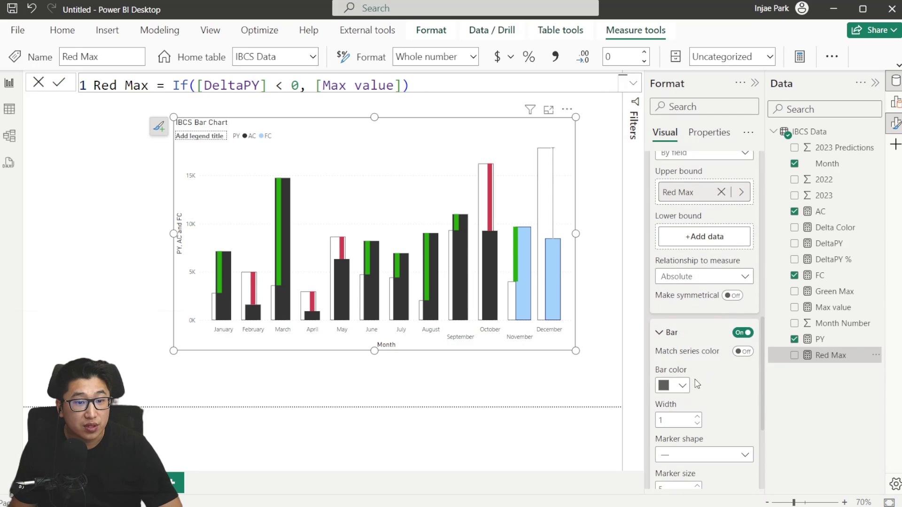
click(682, 386)
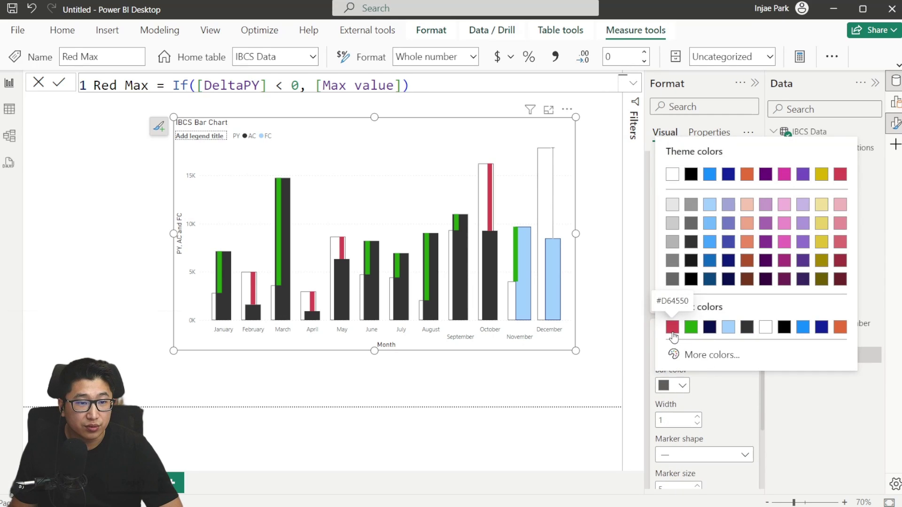
click(674, 337)
scroll(675, 352, down, 2)
click(677, 370)
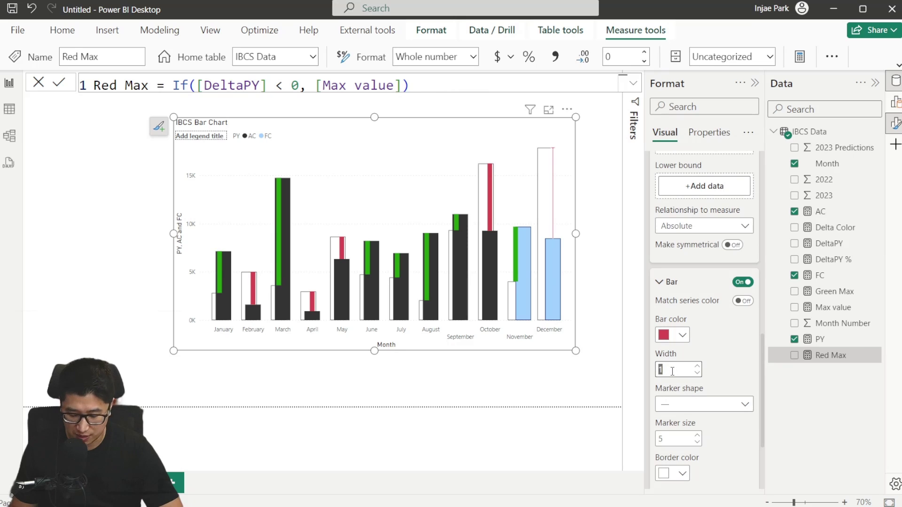
scroll(673, 372, down, 2)
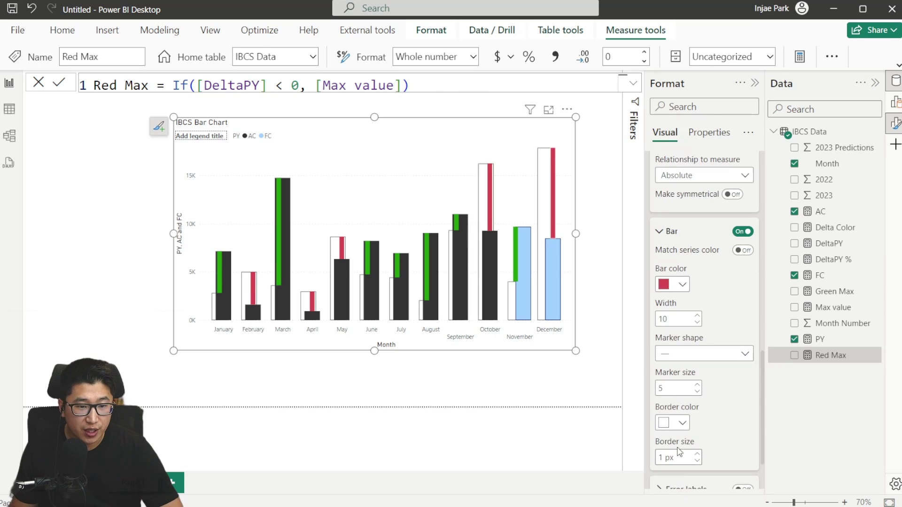
click(660, 457)
scroll(721, 432, down, 3)
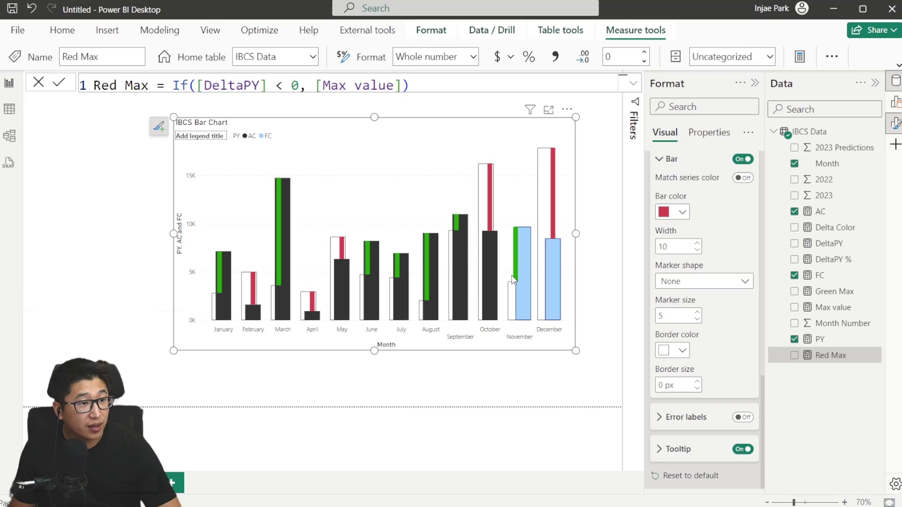
- Reselect the IBCS chart, expand its Columns settings and stretch the visual across the page
click(605, 261)
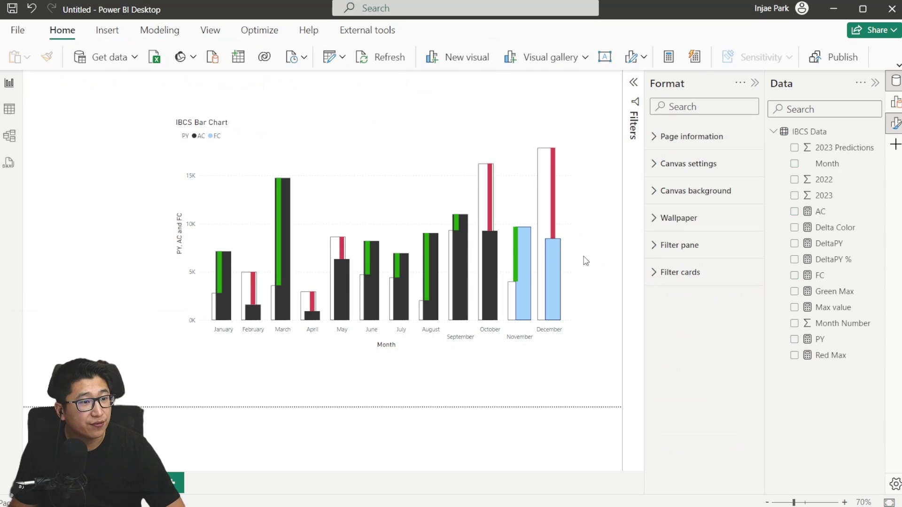
click(484, 145)
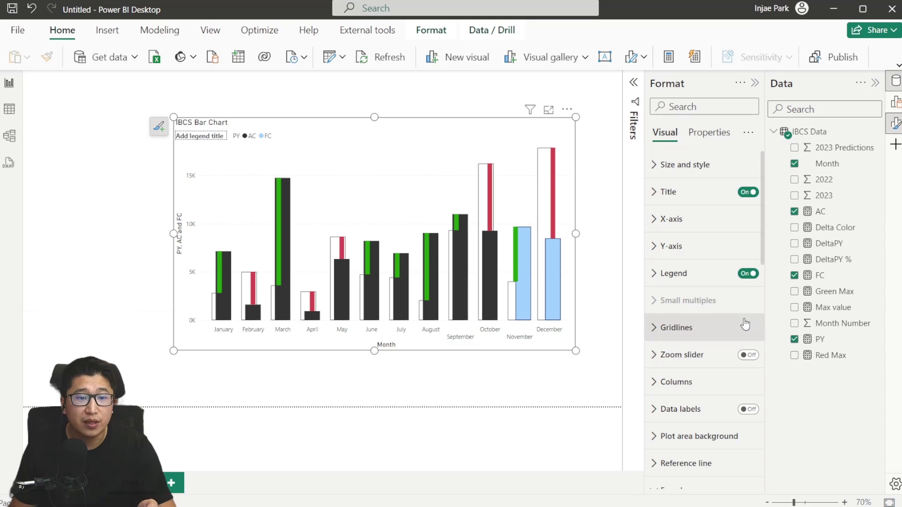
scroll(723, 328, down, 1)
click(676, 332)
scroll(704, 291, down, 5)
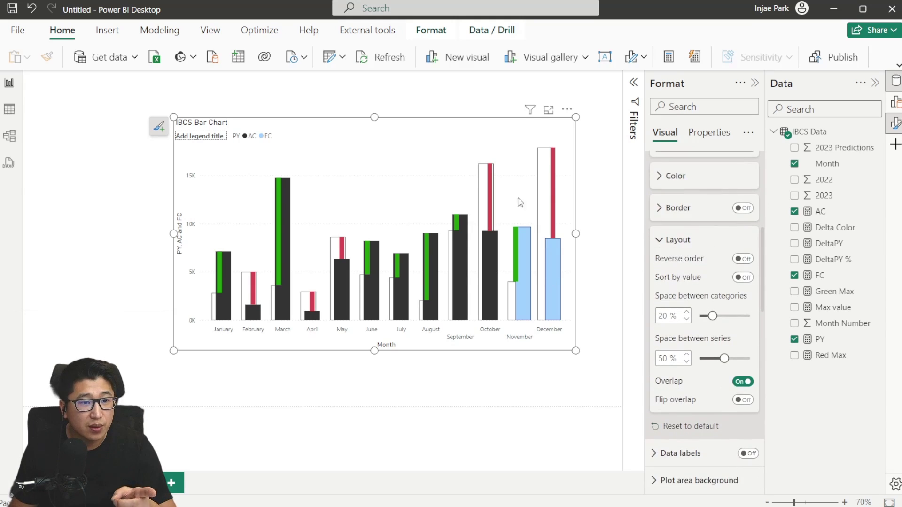
drag(170, 117, 41, 97)
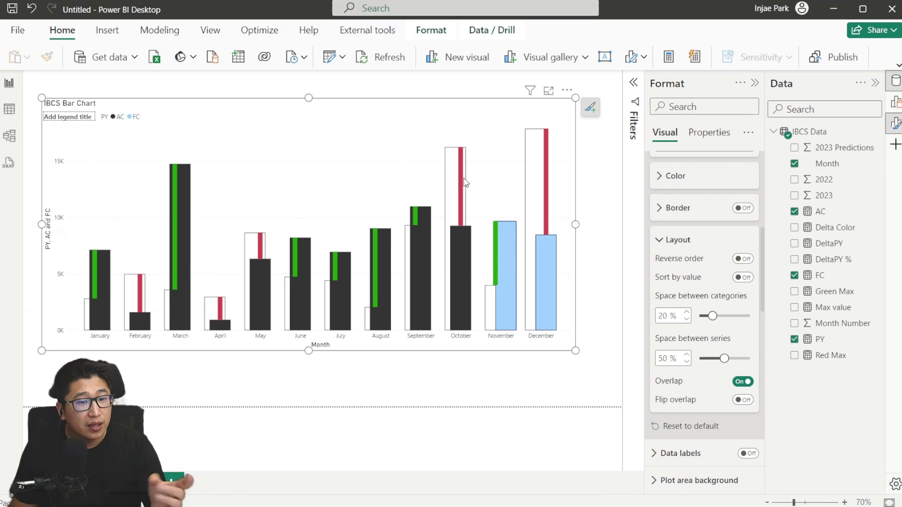
- Set space between categories to 50% and between series to 45%, then shrink the visual
double_click(667, 315)
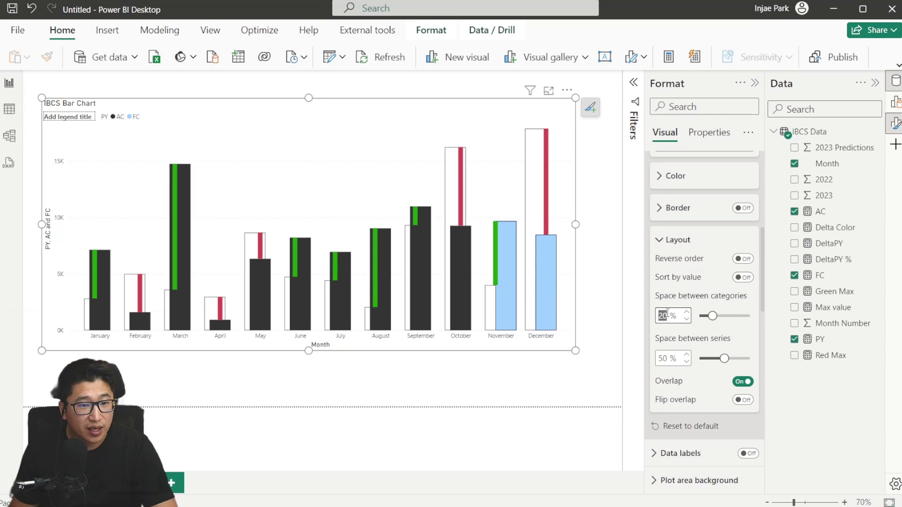
text(50)
key(Return)
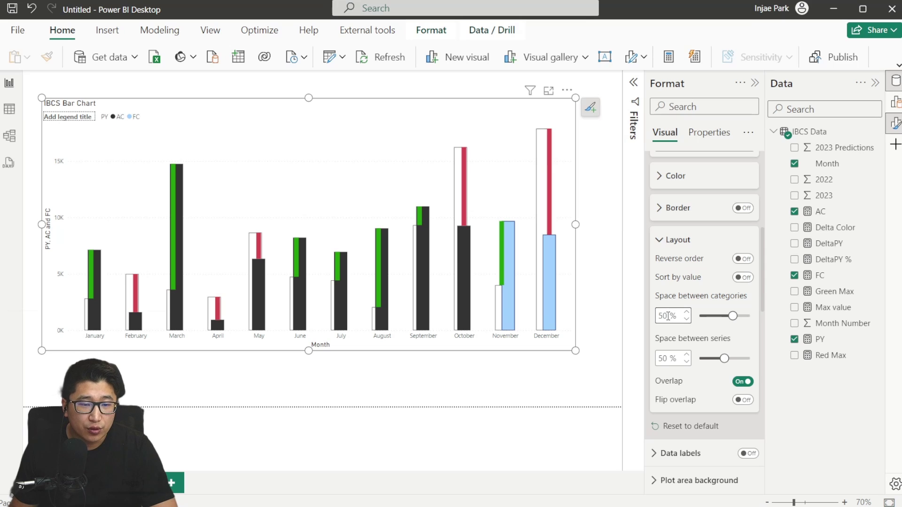
drag(667, 316, 658, 317)
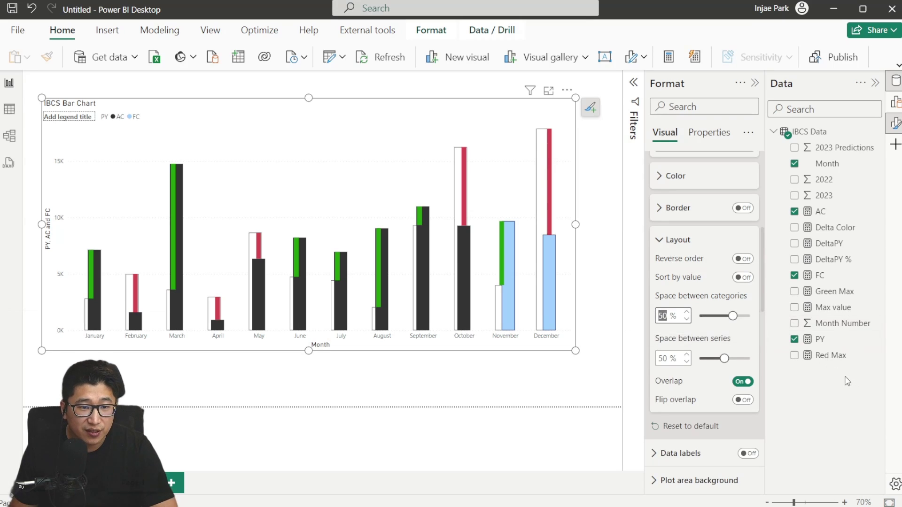
text(55)
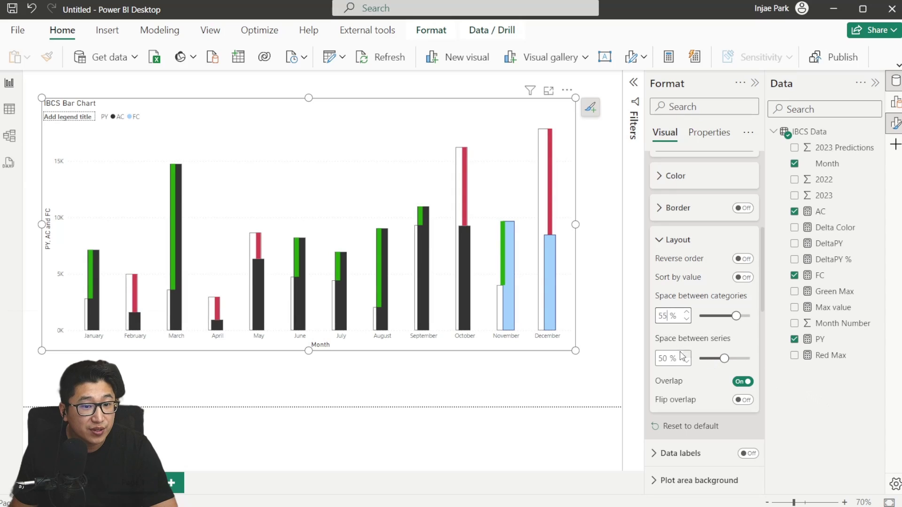
double_click(668, 358)
text(45)
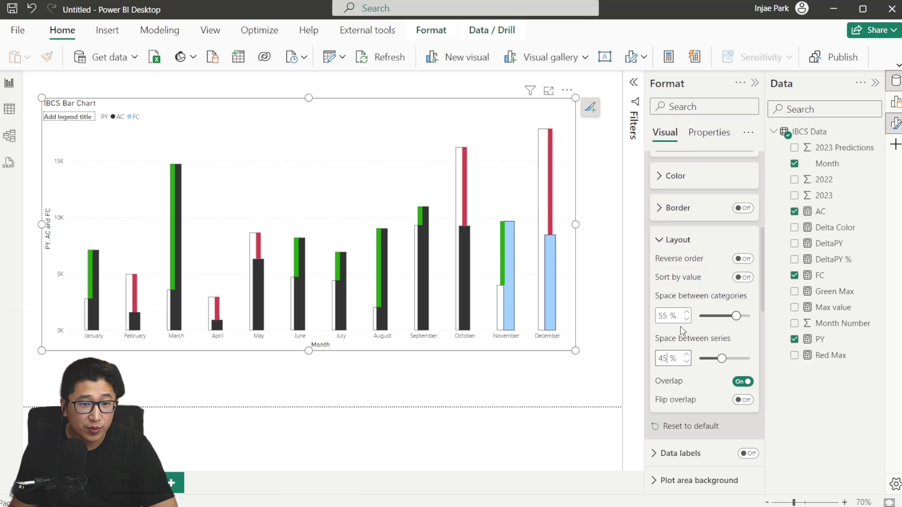
double_click(668, 316)
text(50)
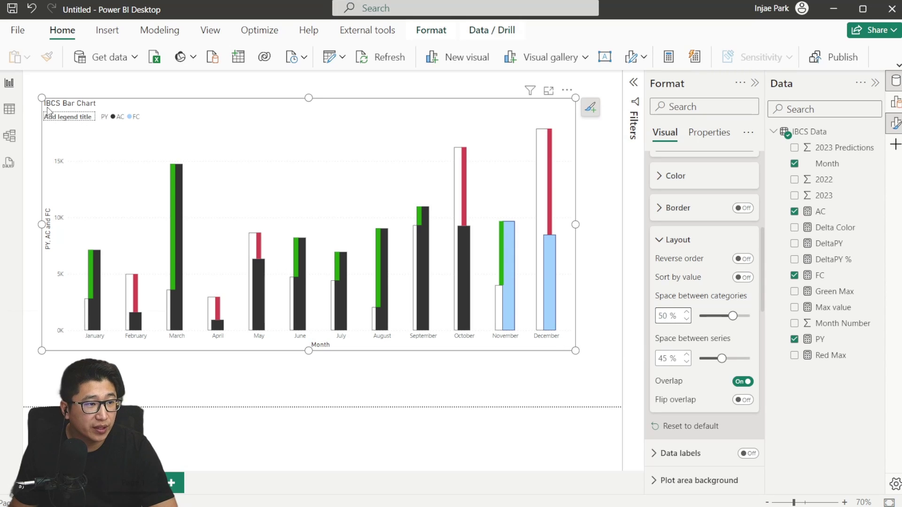
drag(39, 97, 306, 159)
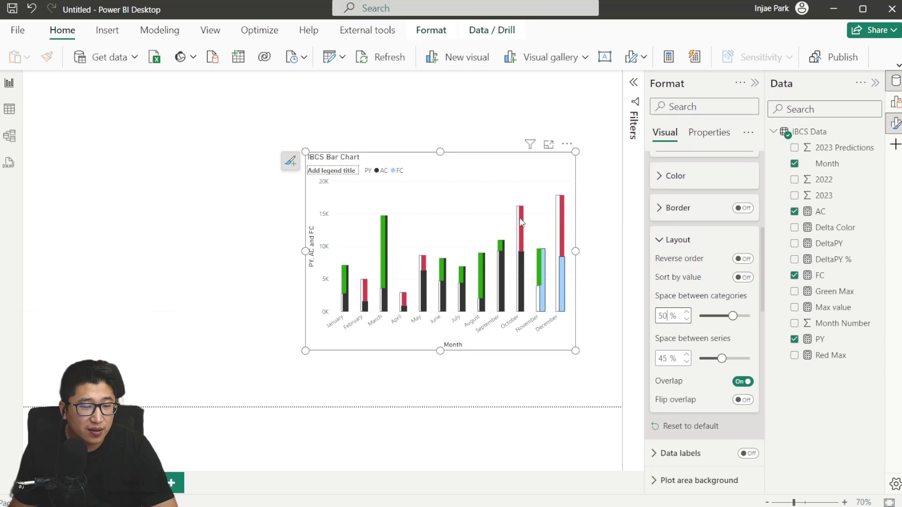
- Try a variance bar width of 5, then restore it to 10
click(677, 239)
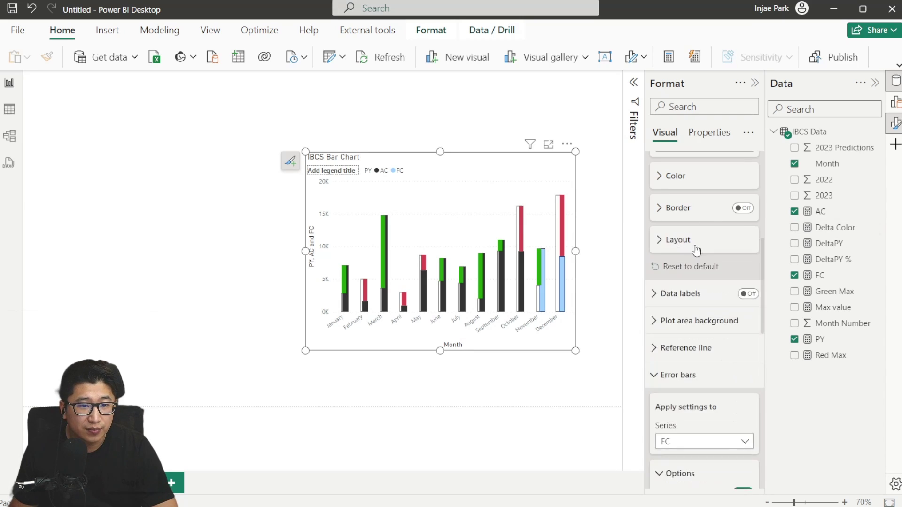
scroll(700, 301, down, 6)
scroll(700, 305, down, 2)
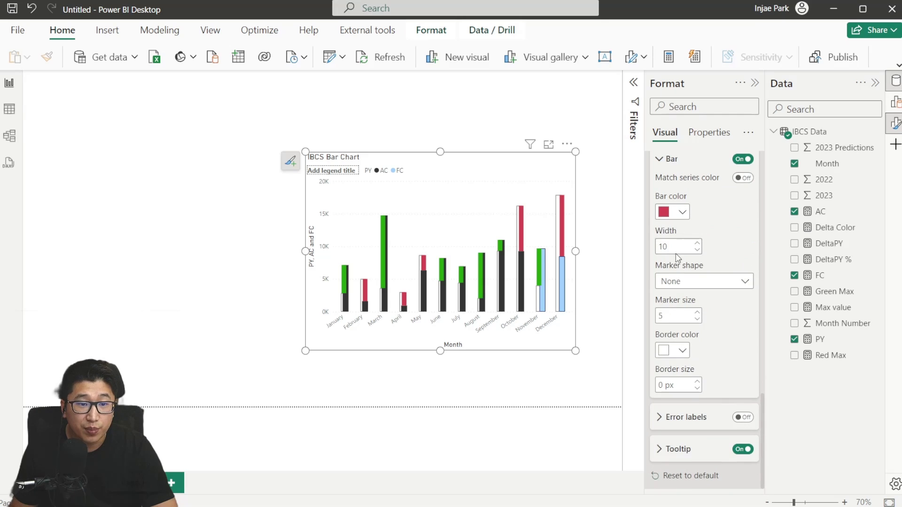
drag(677, 249, 656, 249)
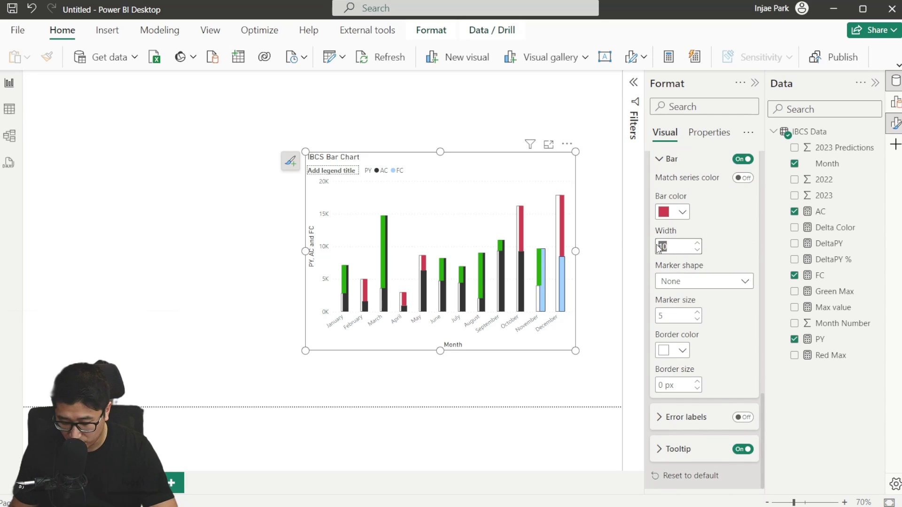
text(5)
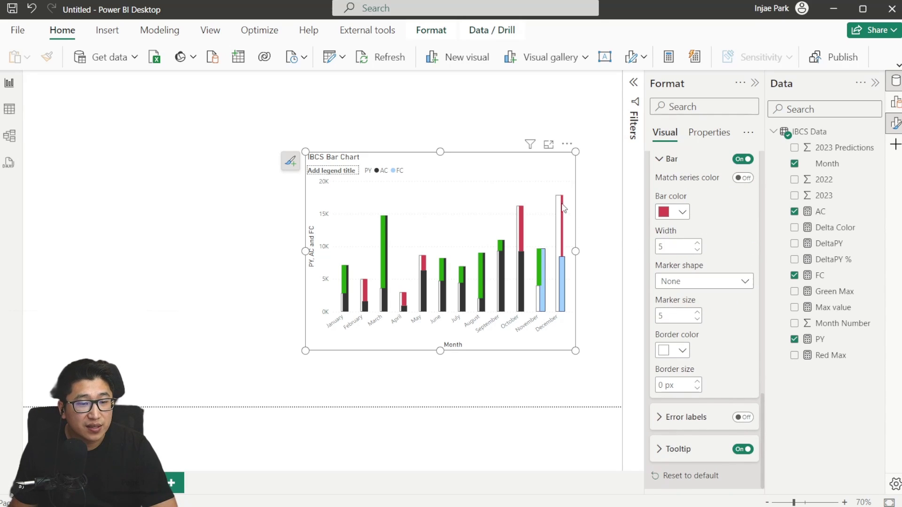
drag(673, 247, 657, 247)
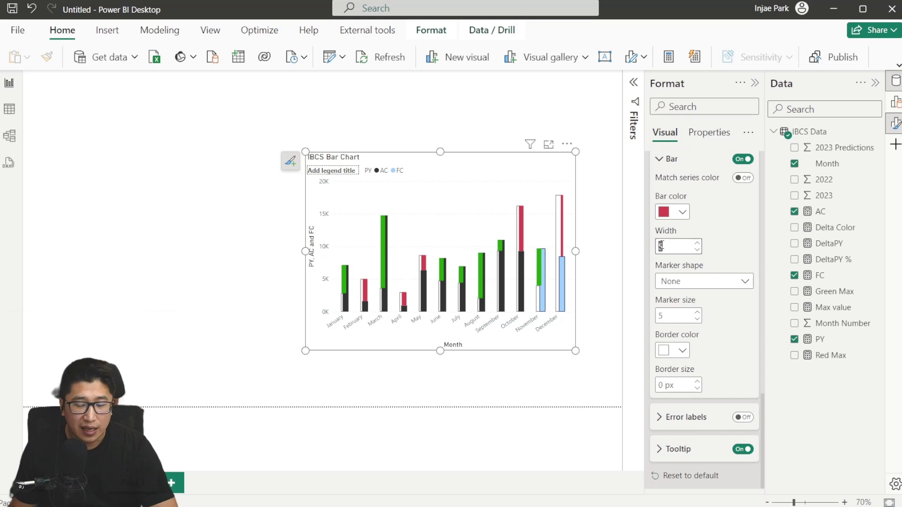
text(10)
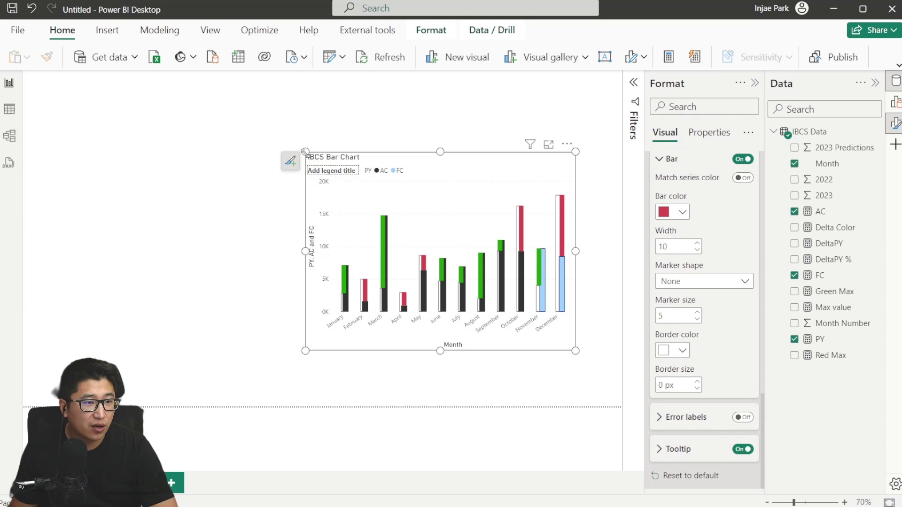
- Enlarge the chart toward both corners and show its field wells
drag(305, 152, 122, 119)
drag(576, 350, 595, 365)
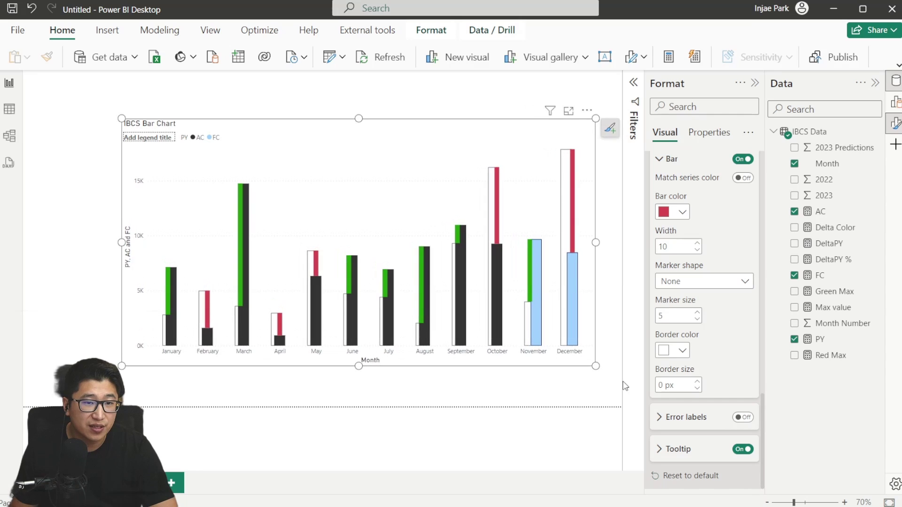
click(895, 102)
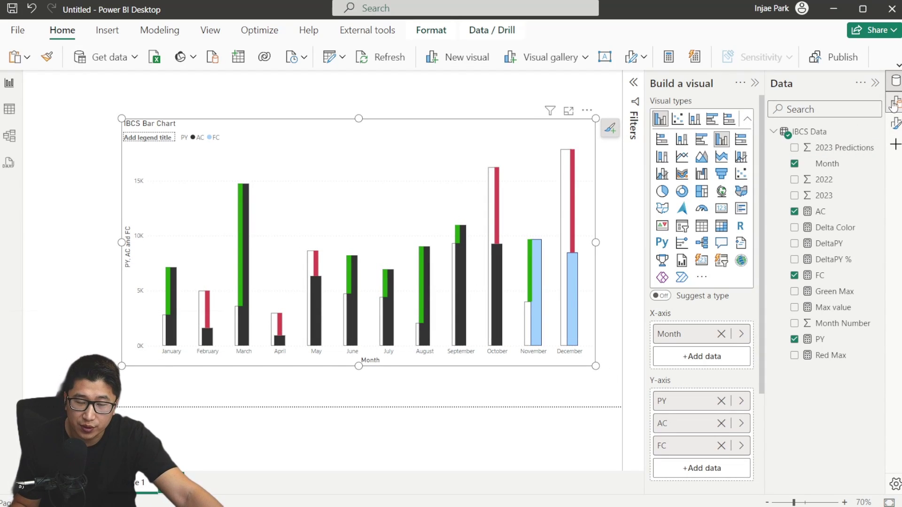
- Add the Max value measure to the Y-axis as a fourth, purple column series
scroll(695, 144, down, 3)
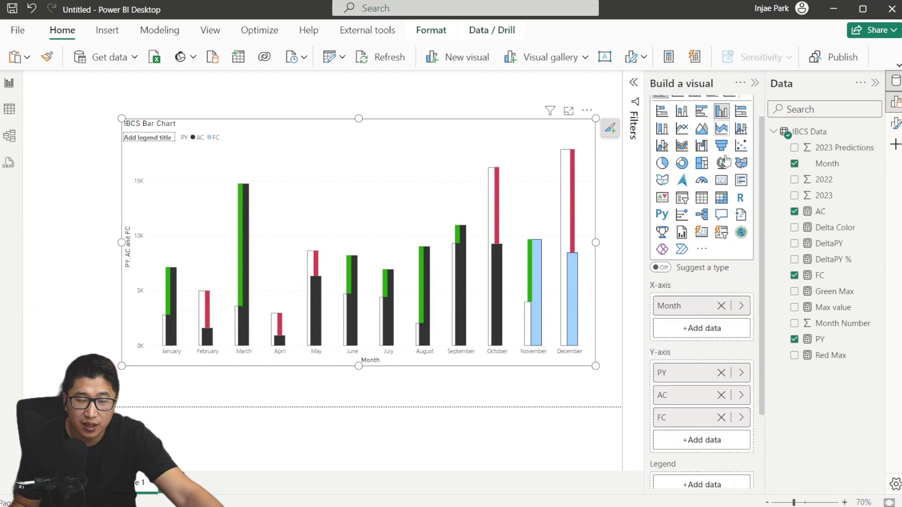
click(833, 308)
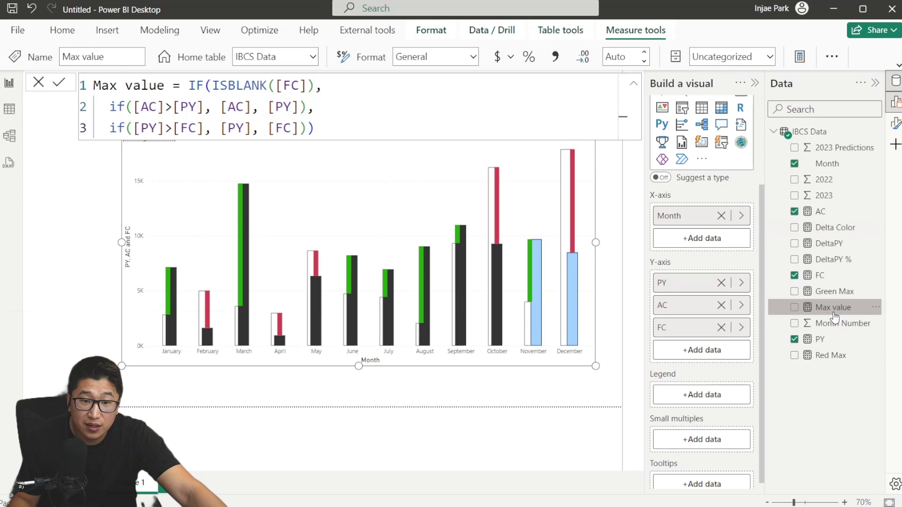
drag(834, 318, 705, 360)
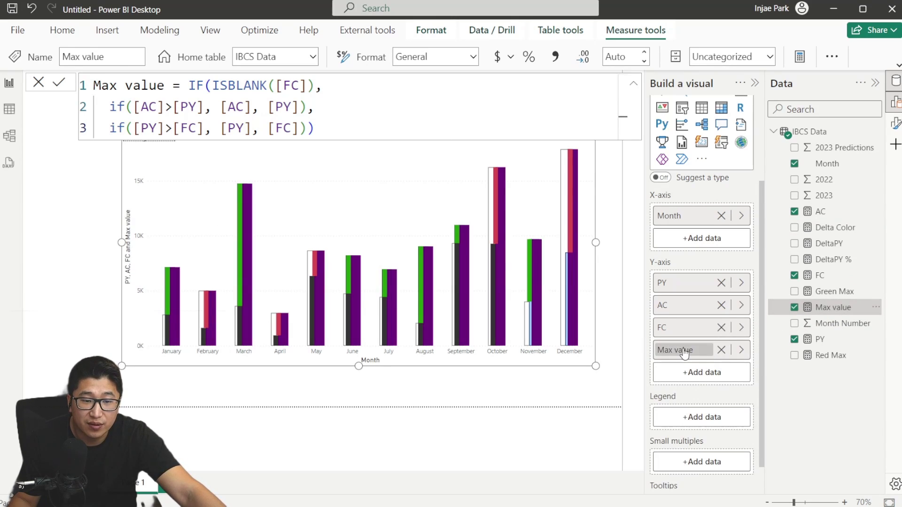
click(39, 82)
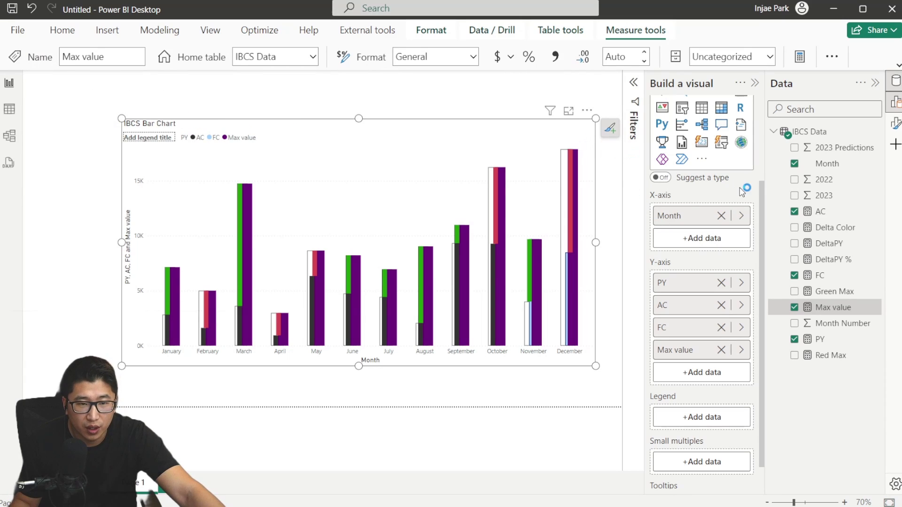
click(896, 123)
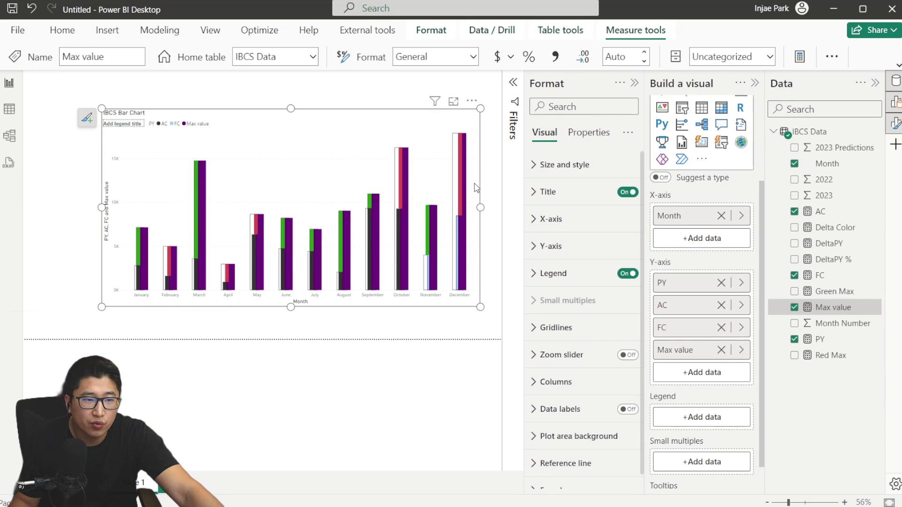
scroll(584, 312, down, 1)
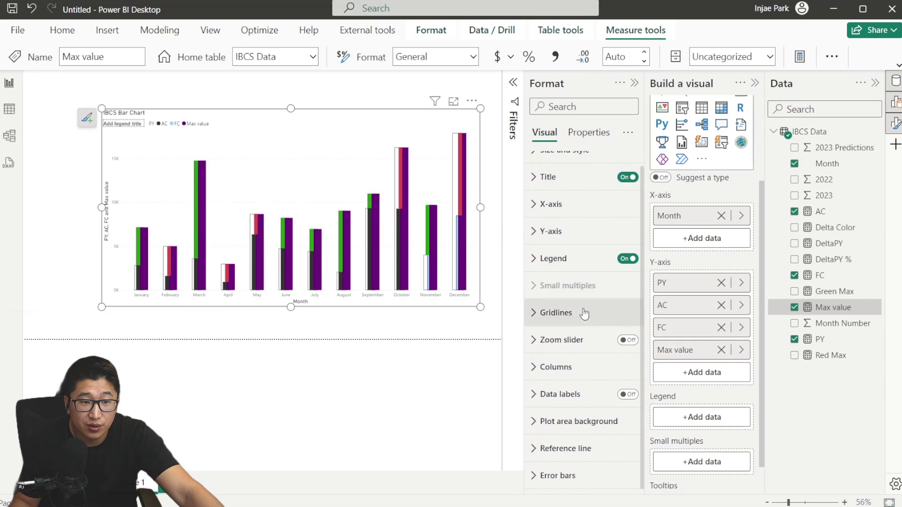
- Set the Max value series columns to 100% transparency
click(588, 376)
scroll(584, 316, down, 5)
click(576, 202)
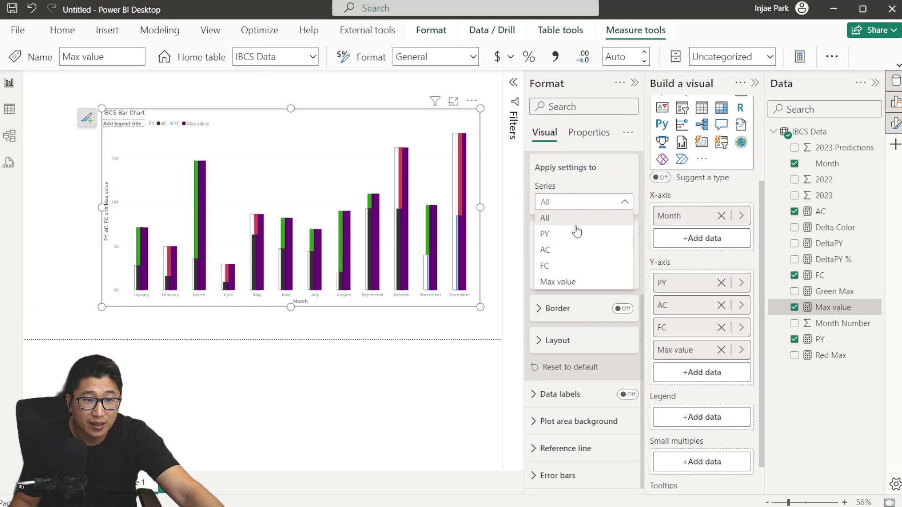
click(558, 282)
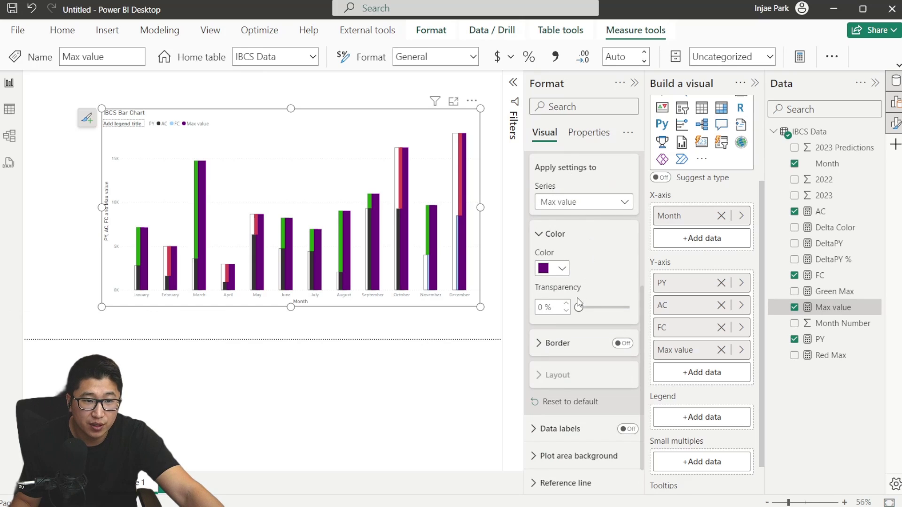
drag(581, 307, 631, 303)
scroll(575, 216, up, 2)
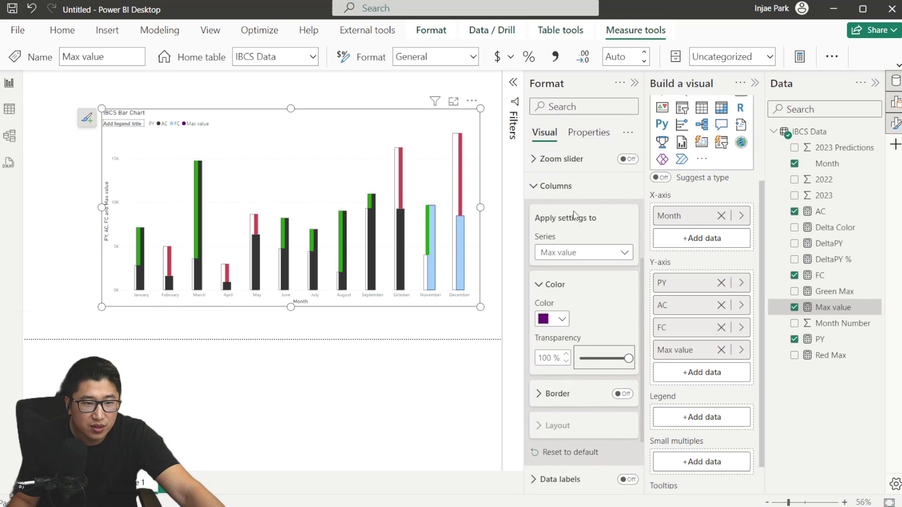
click(559, 191)
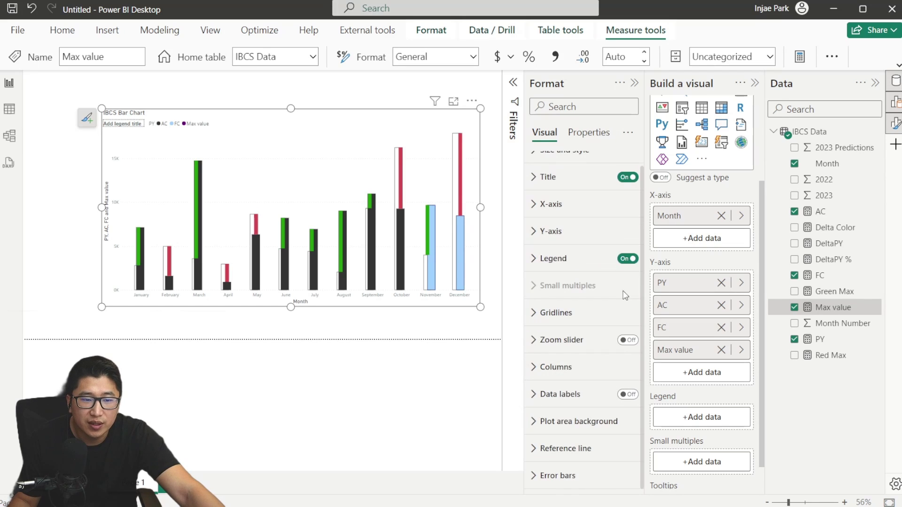
- Turn data labels on and switch them off for the PY series
click(627, 395)
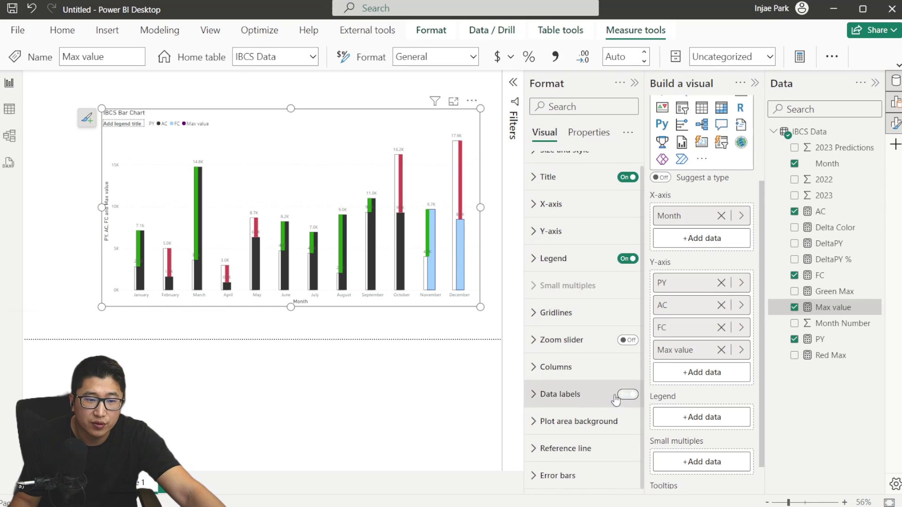
click(578, 399)
scroll(582, 315, down, 5)
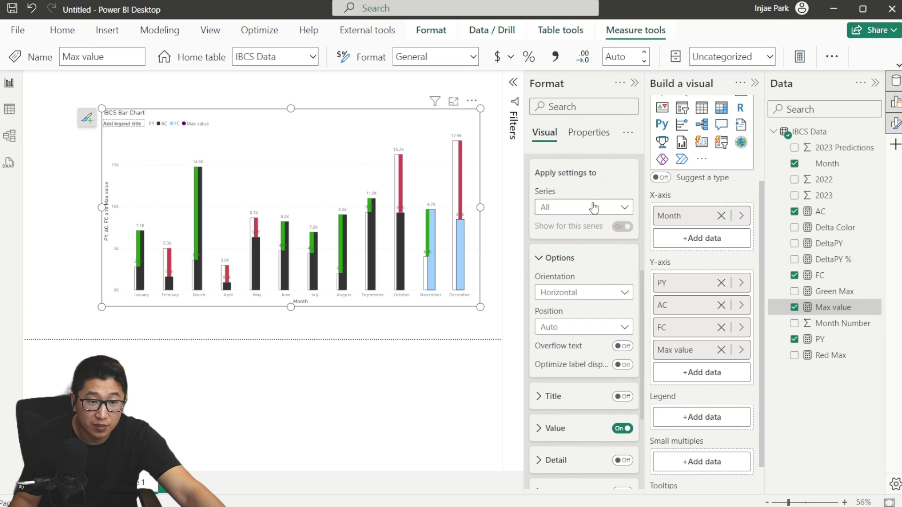
click(595, 208)
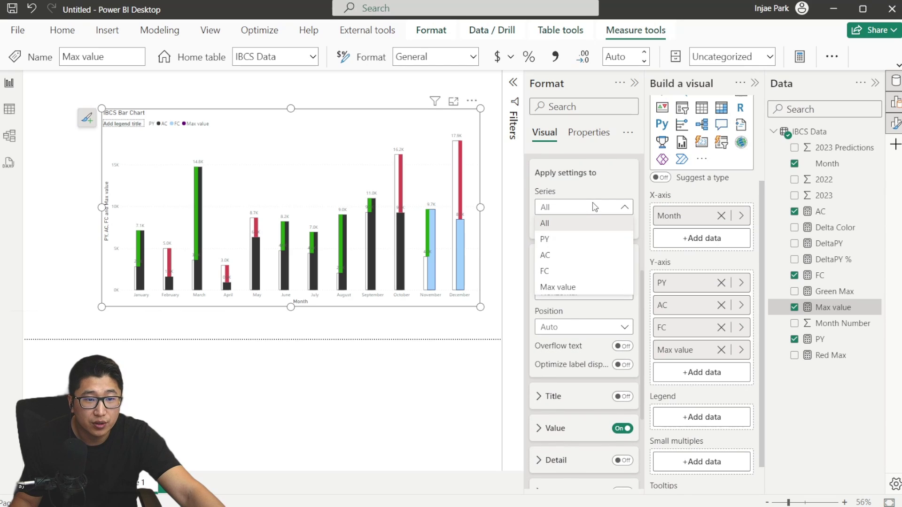
click(572, 249)
click(621, 228)
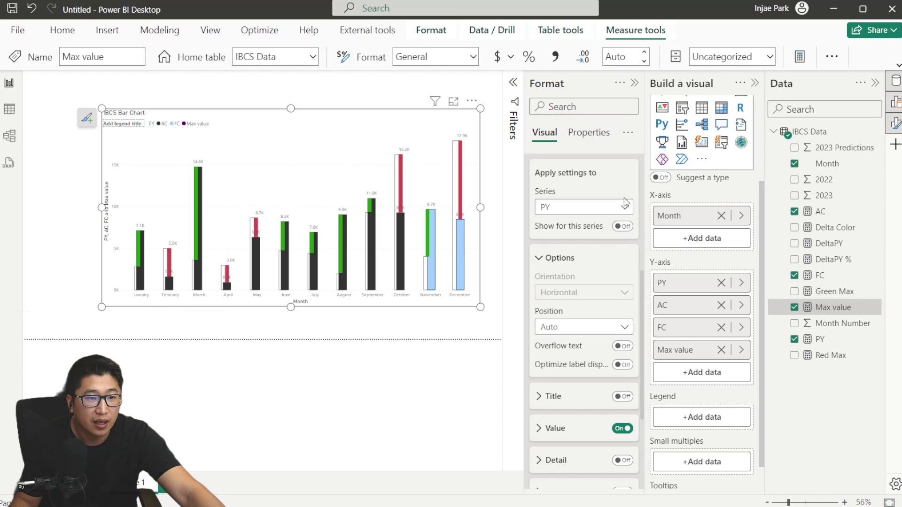
click(627, 208)
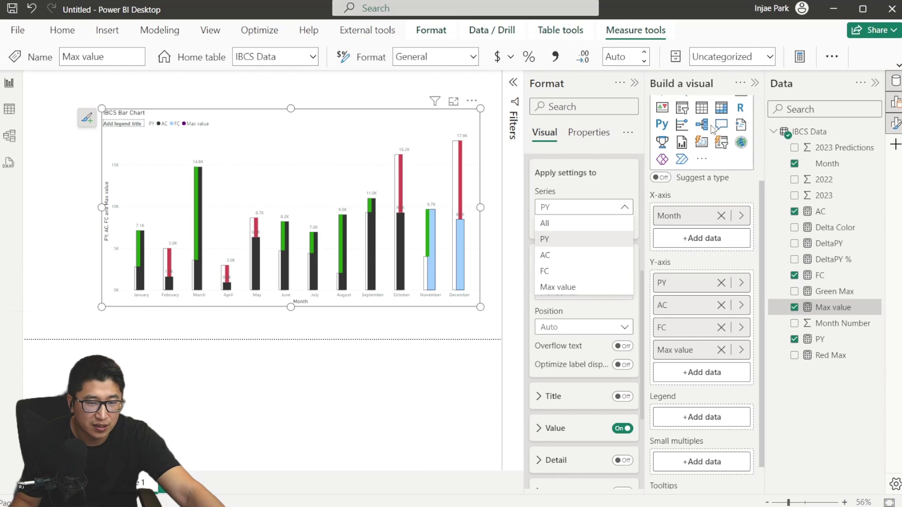
click(755, 83)
click(755, 83)
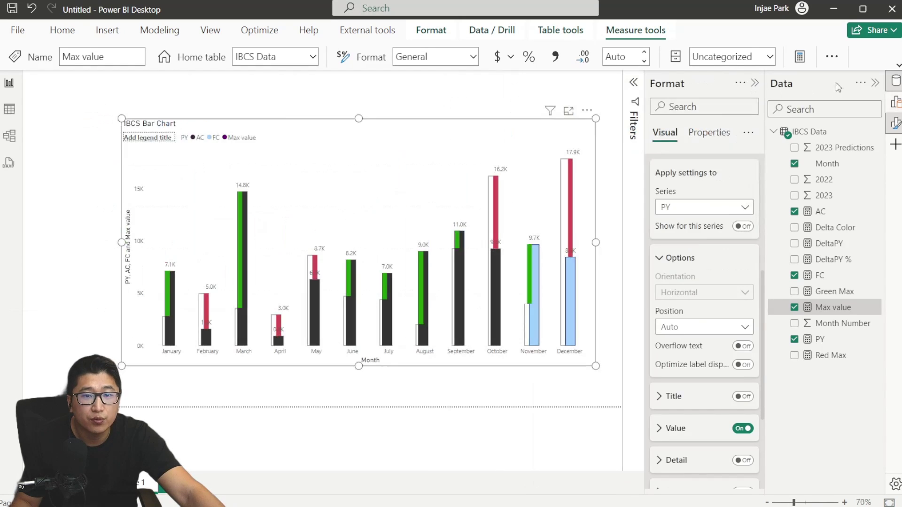
- Turn on data label backgrounds and show labels for the PY series
click(875, 83)
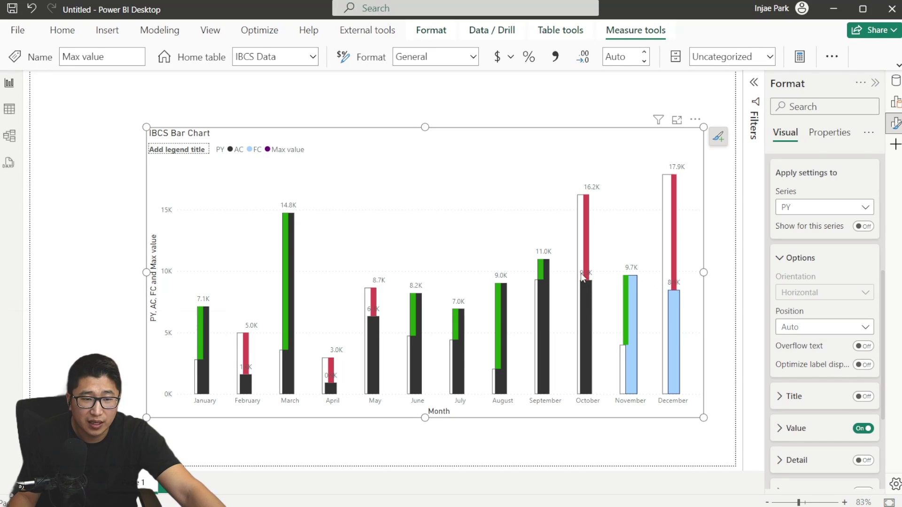
scroll(810, 258, down, 3)
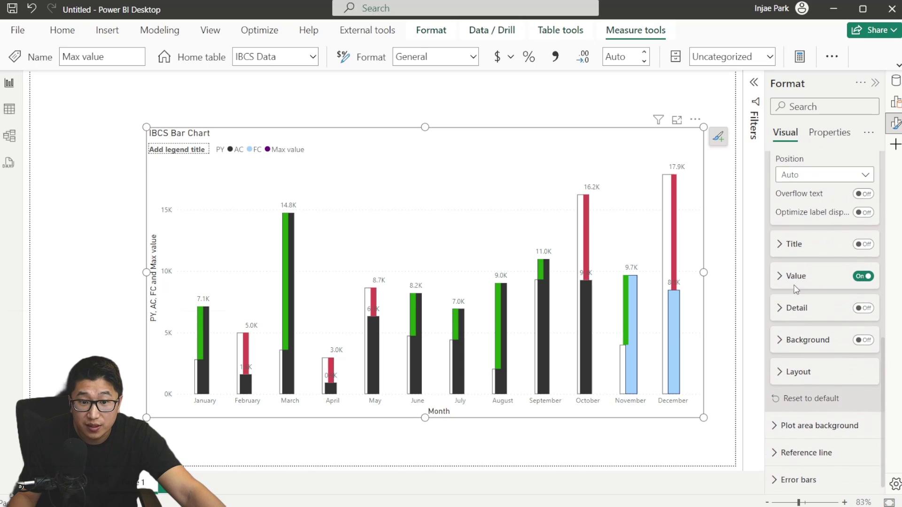
click(864, 340)
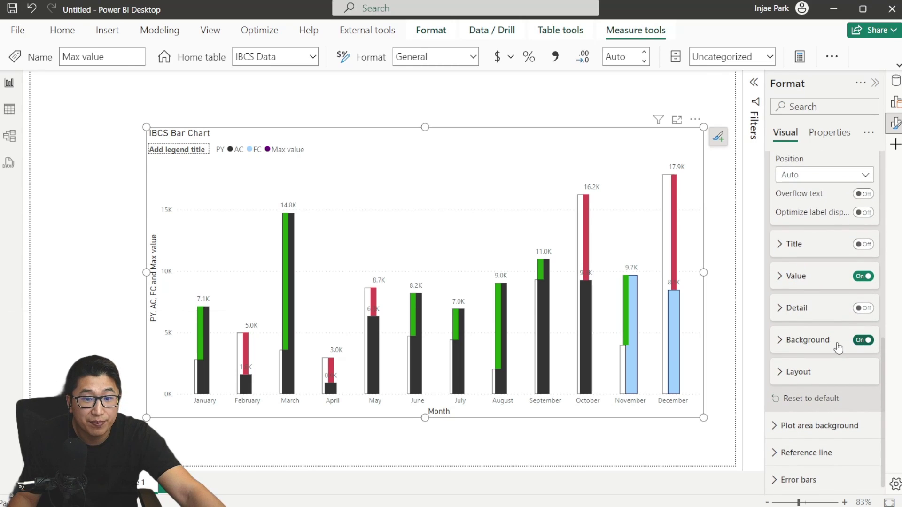
scroll(826, 260, up, 5)
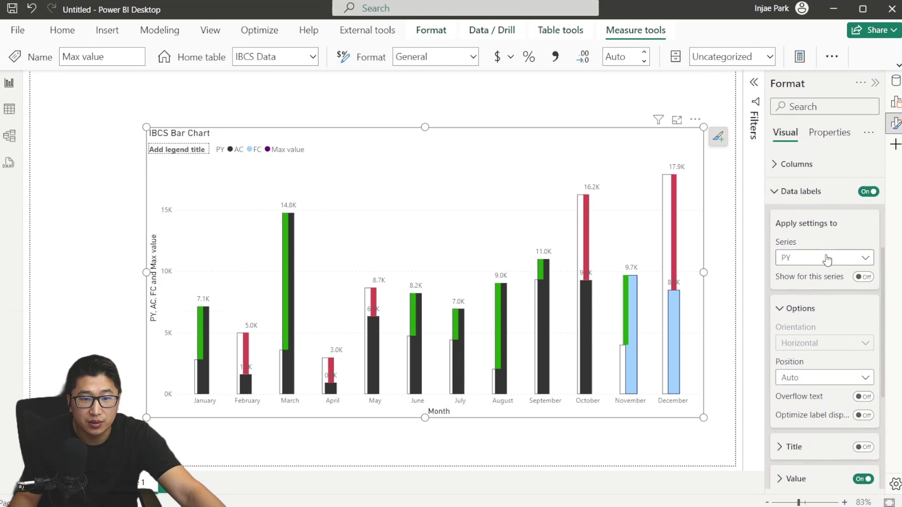
scroll(826, 258, down, 2)
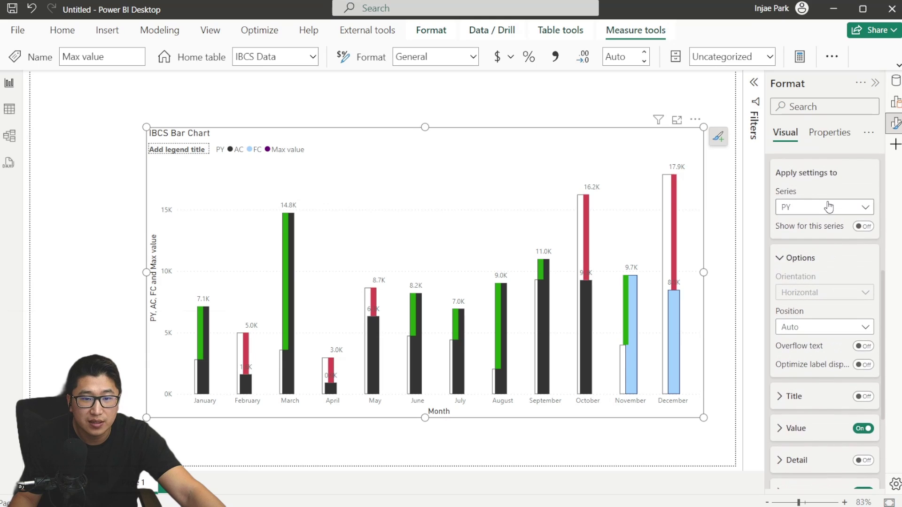
click(863, 227)
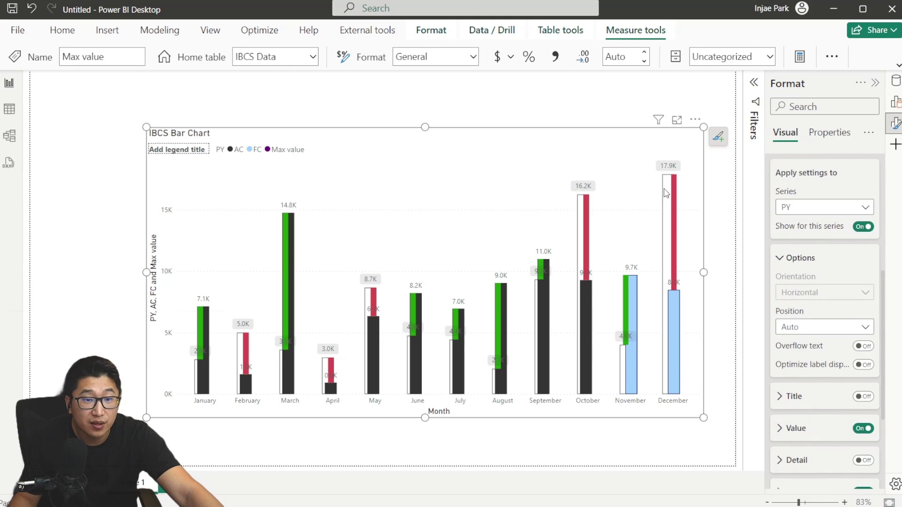
- Make the label backgrounds solid white at 0% transparency
scroll(860, 299, down, 2)
click(816, 393)
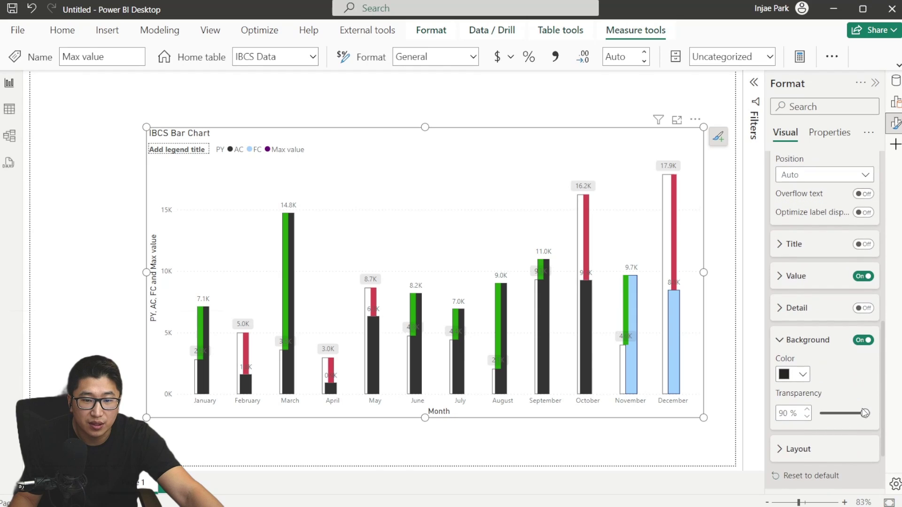
drag(864, 412, 820, 413)
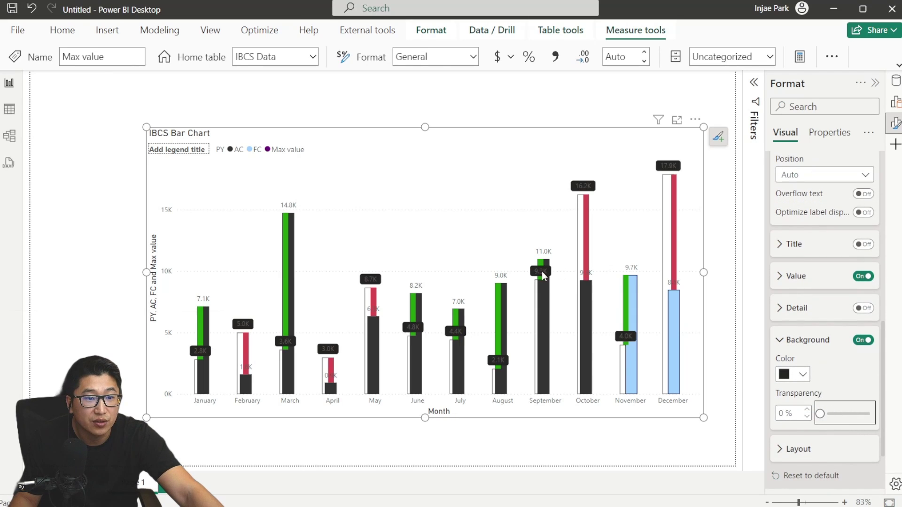
click(802, 374)
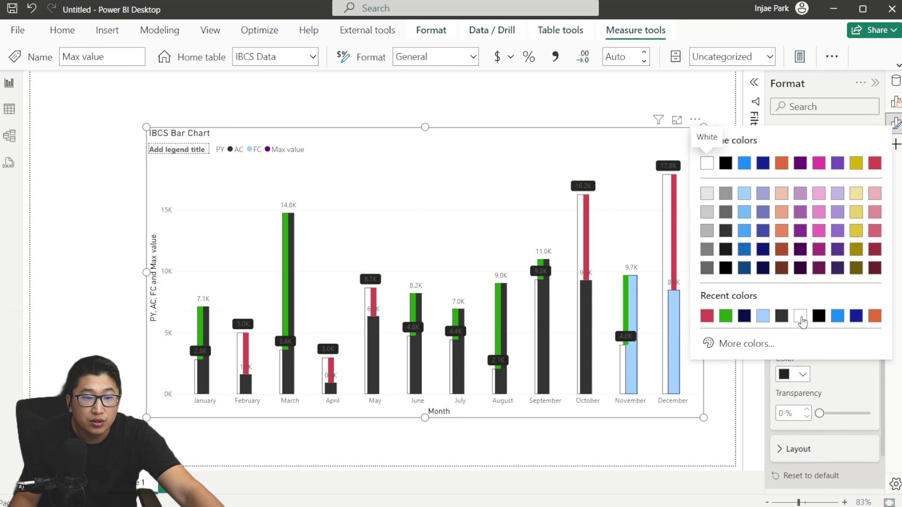
click(802, 320)
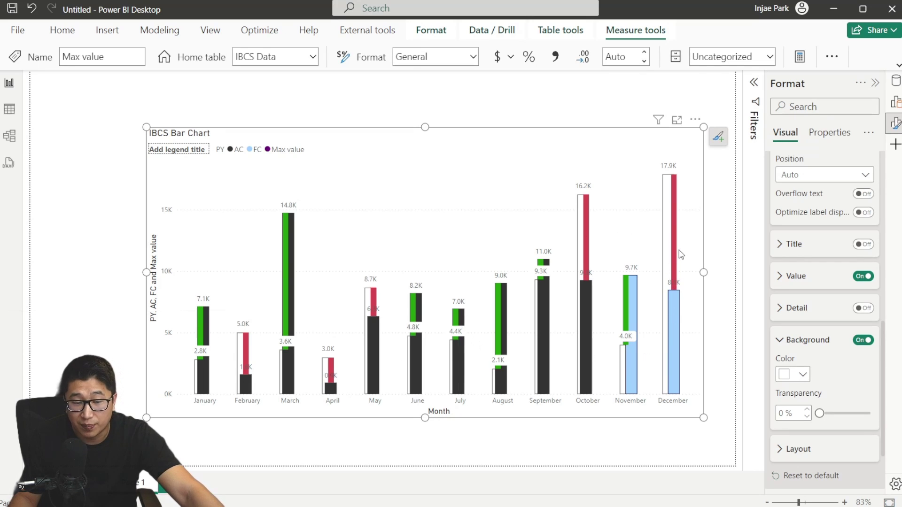
scroll(860, 343, up, 3)
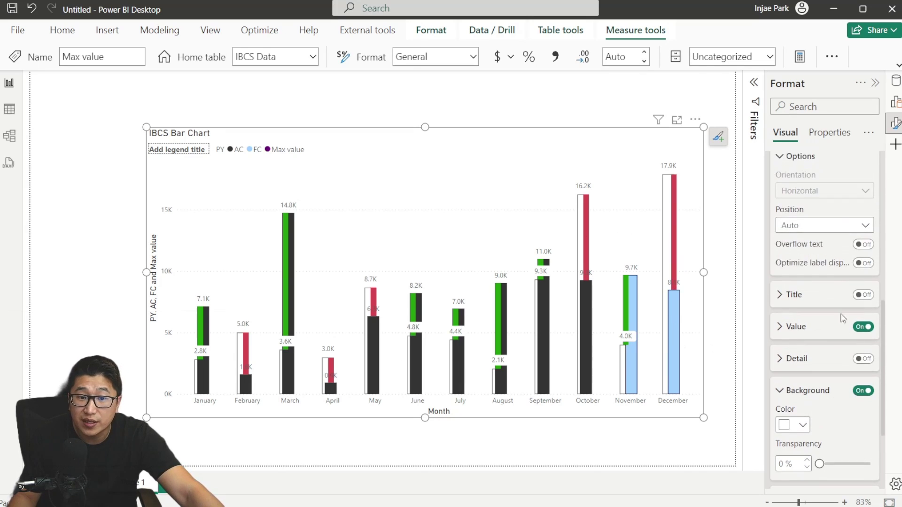
scroll(837, 244, up, 3)
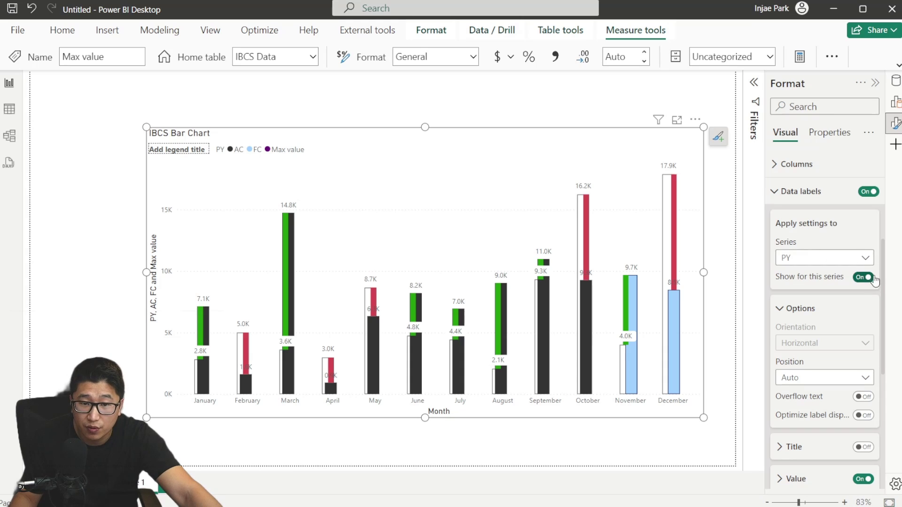
- Hide the AC series data labels and switch label settings to the Max value series
click(839, 263)
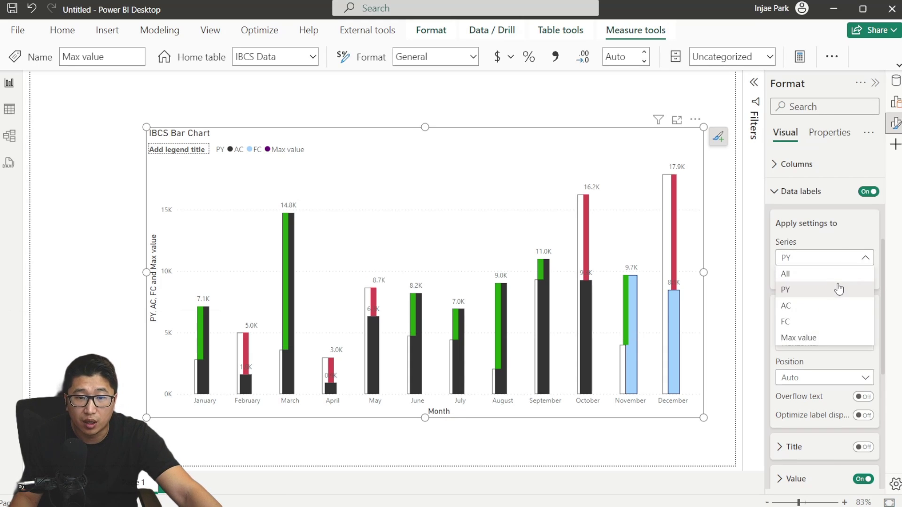
click(831, 306)
click(864, 278)
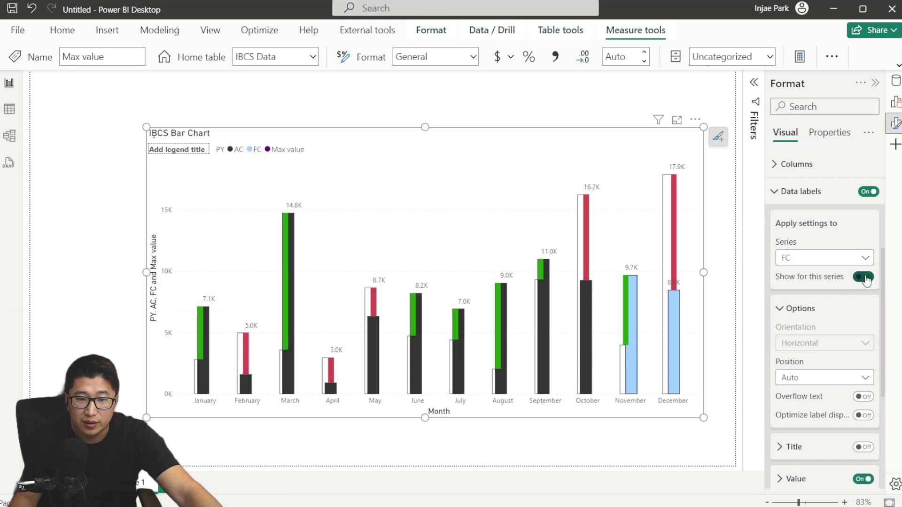
click(846, 261)
click(828, 343)
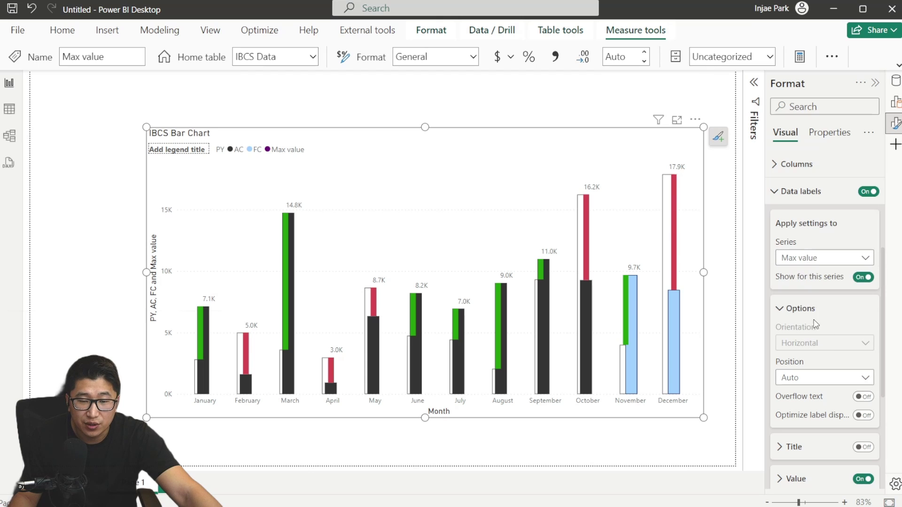
scroll(841, 381, down, 2)
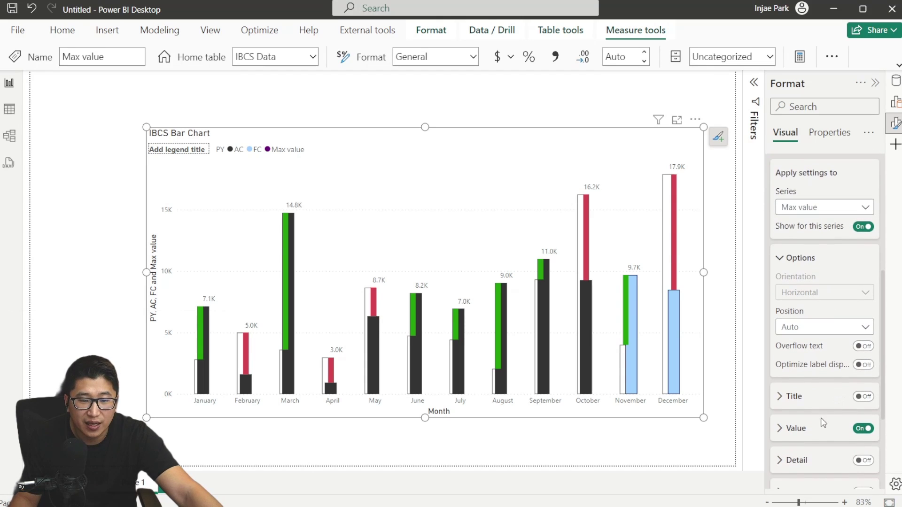
scroll(823, 206, up, 4)
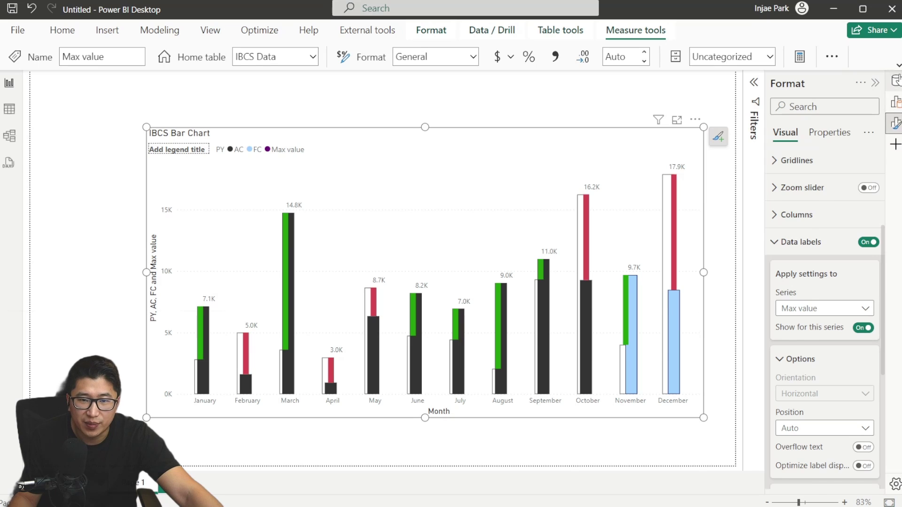
- Open the Data field list and expand the label value settings
click(896, 82)
scroll(715, 373, down, 6)
scroll(705, 305, up, 4)
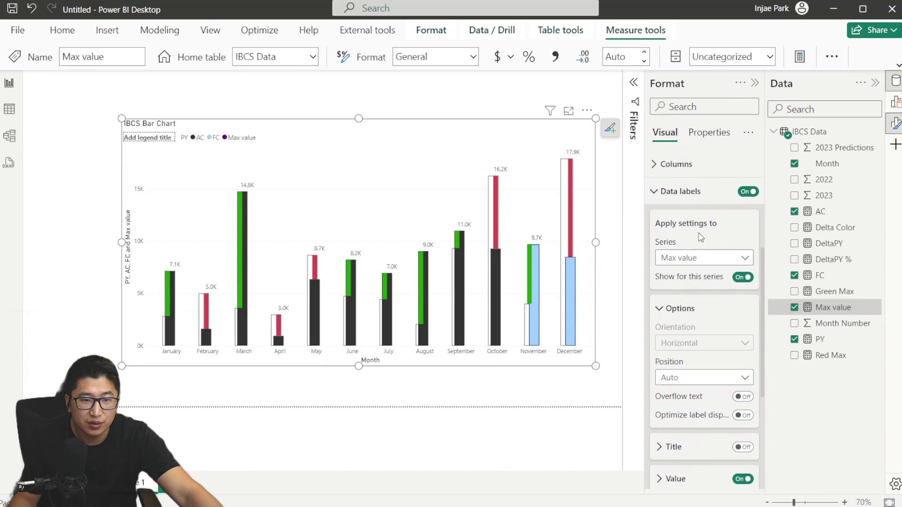
scroll(682, 376, down, 4)
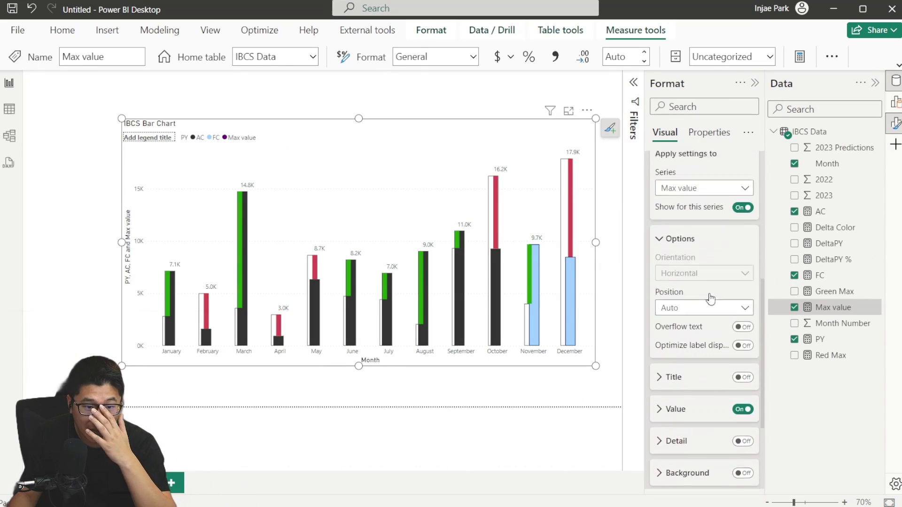
click(677, 378)
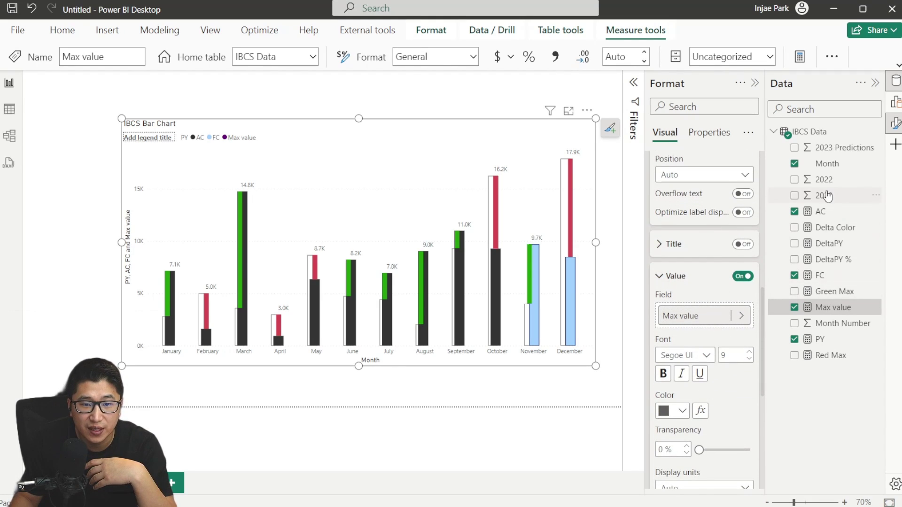
- Use DeltaPY as the bold Max value label value and check the Delta Color measure
click(832, 249)
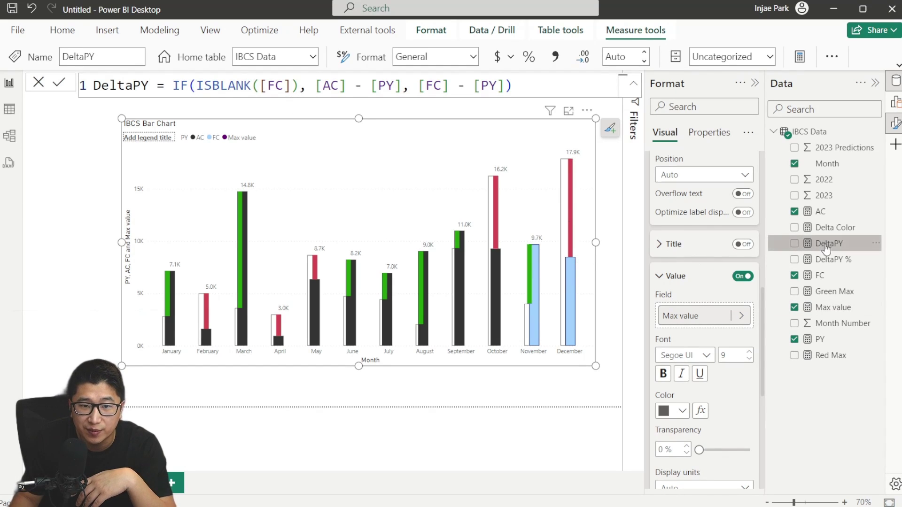
drag(827, 244, 695, 315)
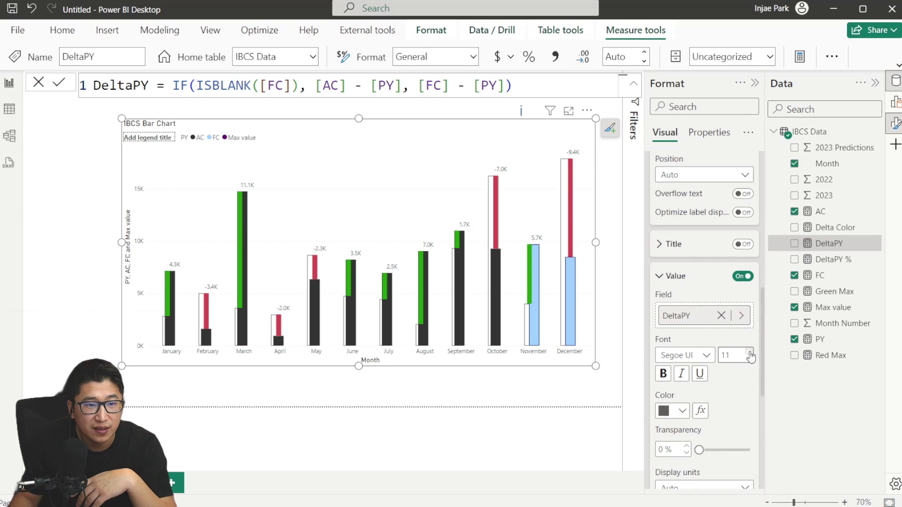
click(663, 374)
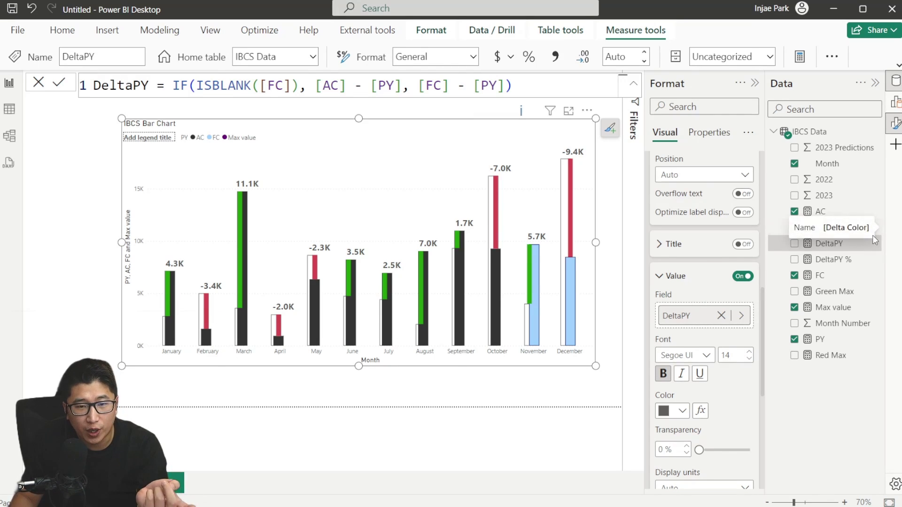
click(855, 230)
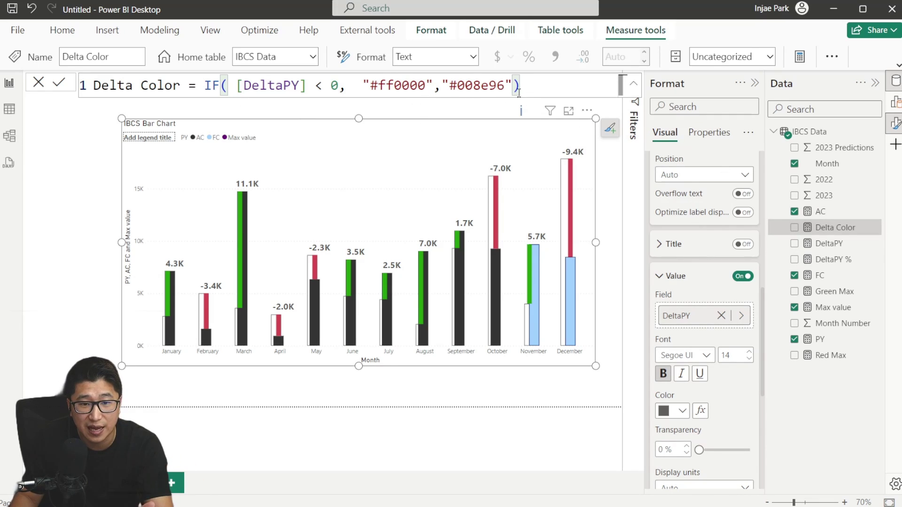
- Colour the variance labels by the Field value of the Delta Color measure
click(701, 412)
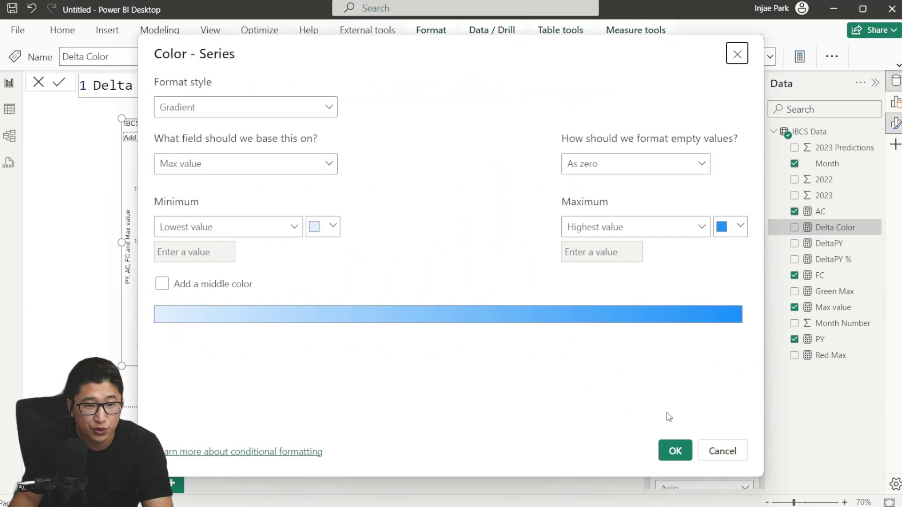
click(257, 107)
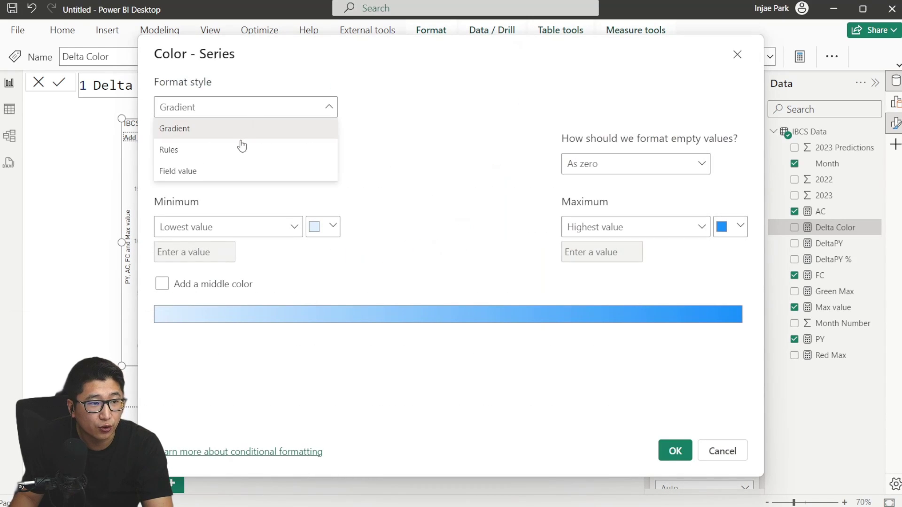
click(236, 171)
click(315, 166)
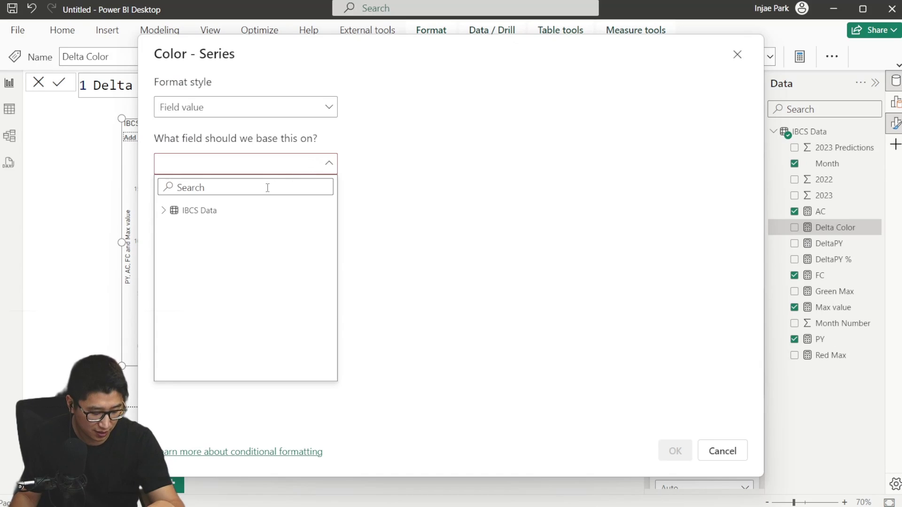
text(col)
click(221, 226)
click(676, 451)
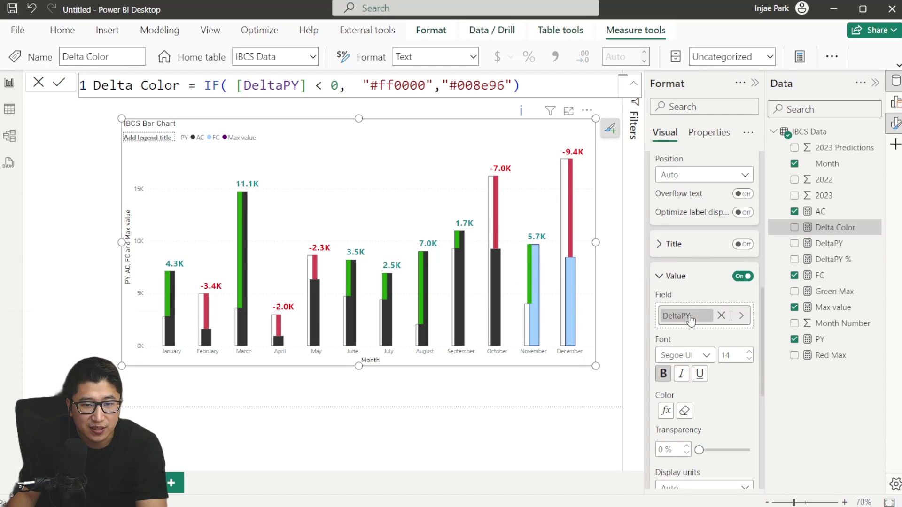
- Show DeltaPY % as the label value, formatted as a percentage with display units None and 0 decimals
click(839, 263)
drag(842, 265, 680, 324)
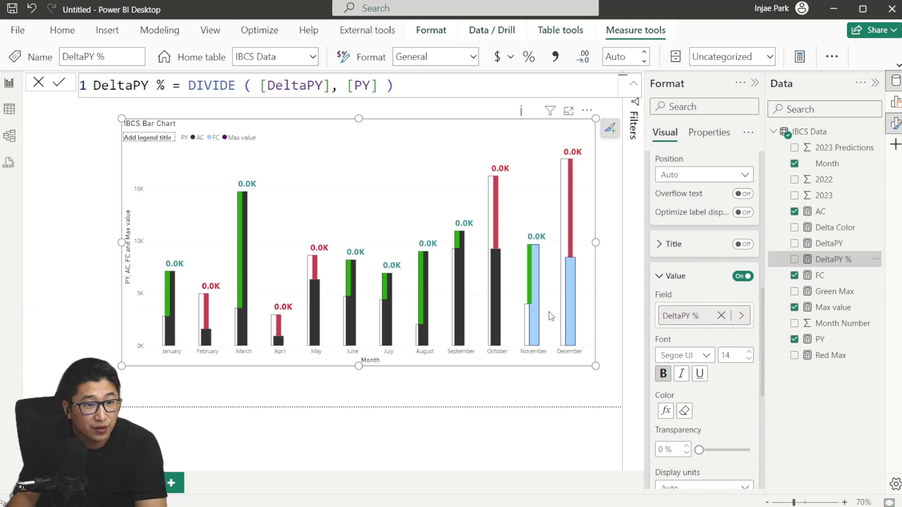
click(529, 57)
scroll(702, 376, down, 2)
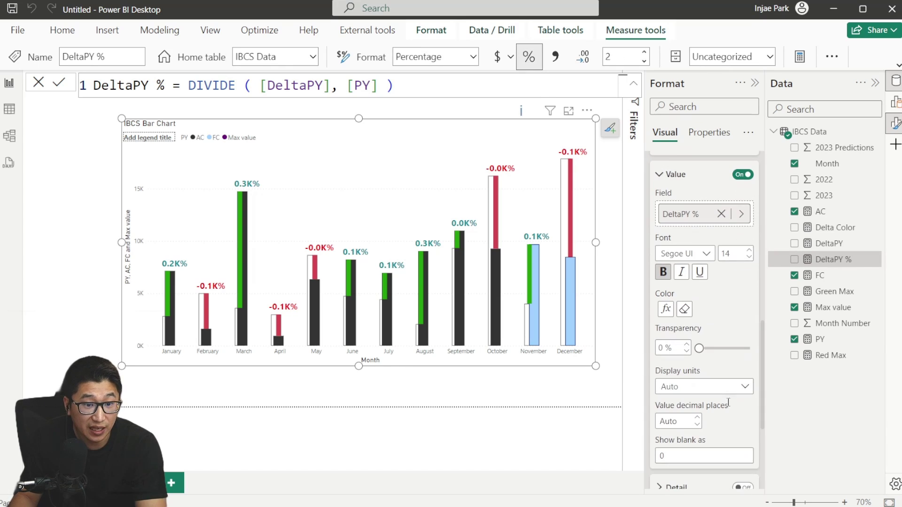
click(699, 388)
click(671, 418)
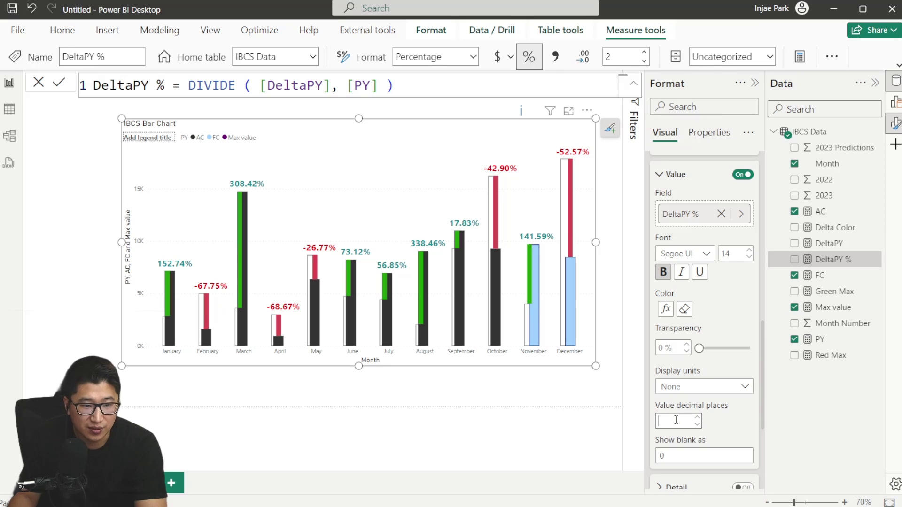
text(0)
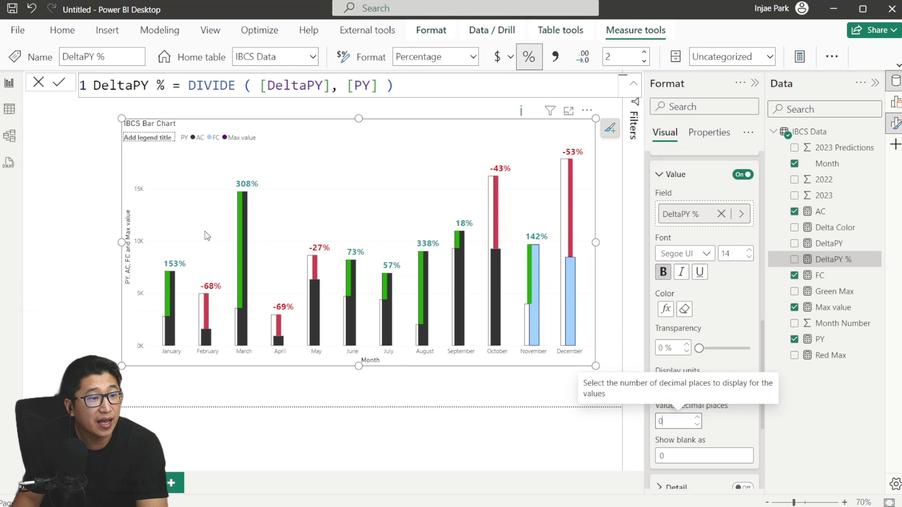
click(507, 397)
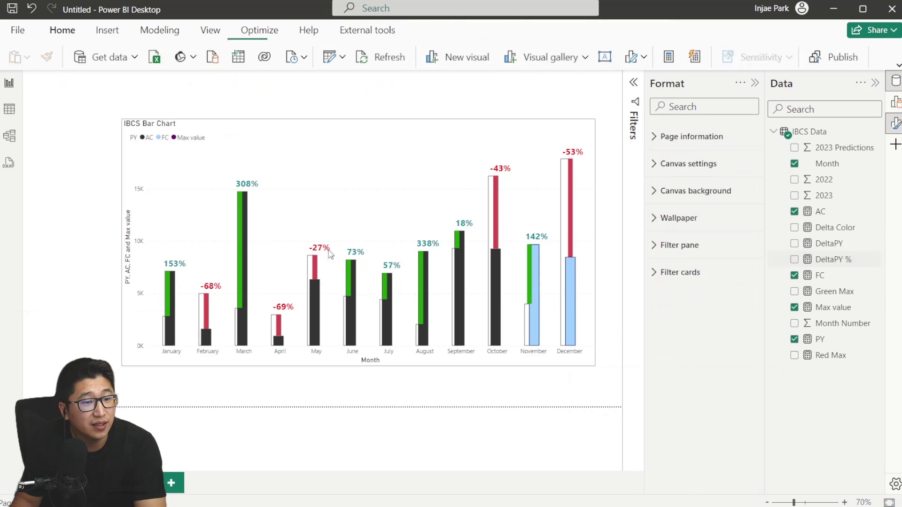